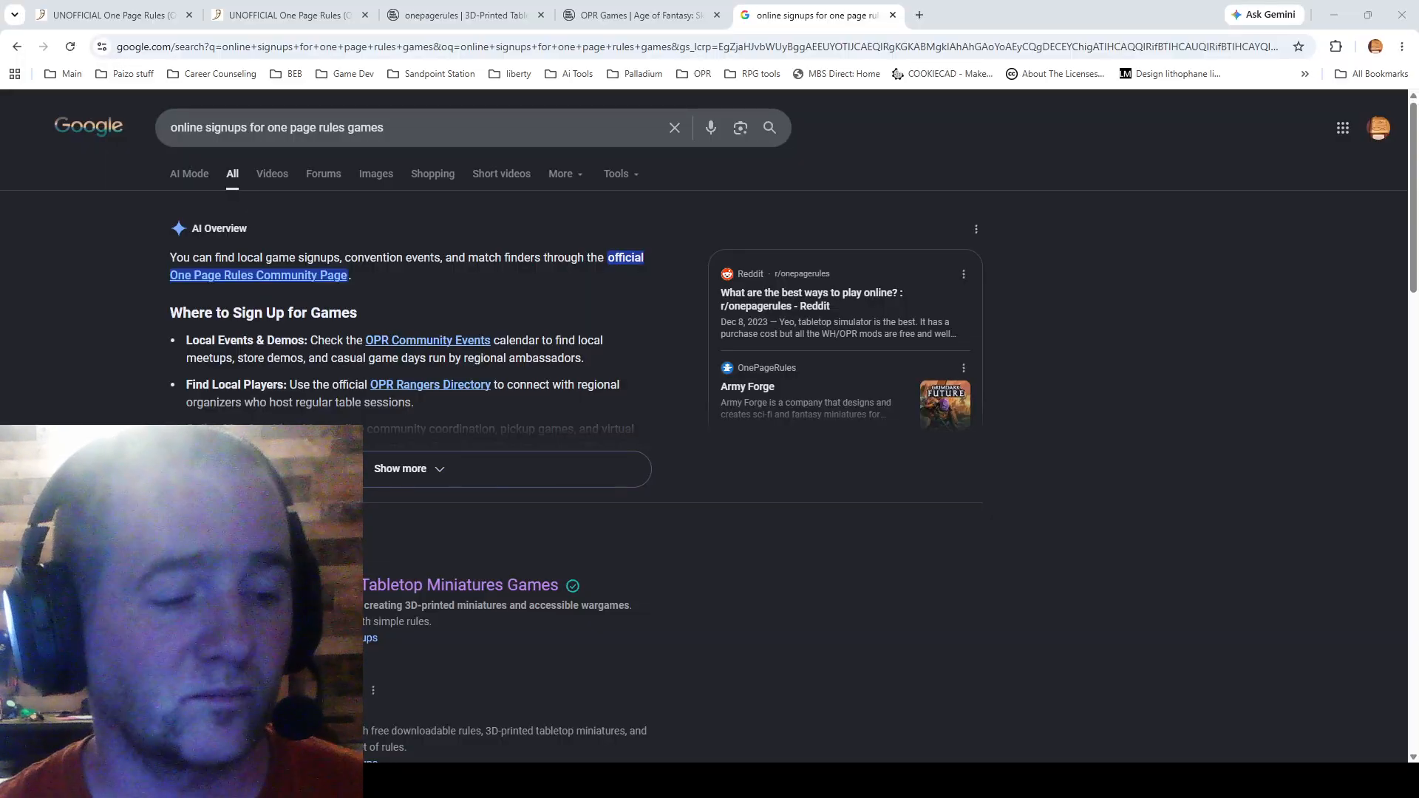
- Look over the Age of Fantasy: Skirmish page on the One Page Rules website
{"action": "left_click", "coordinate": [624, 15]}
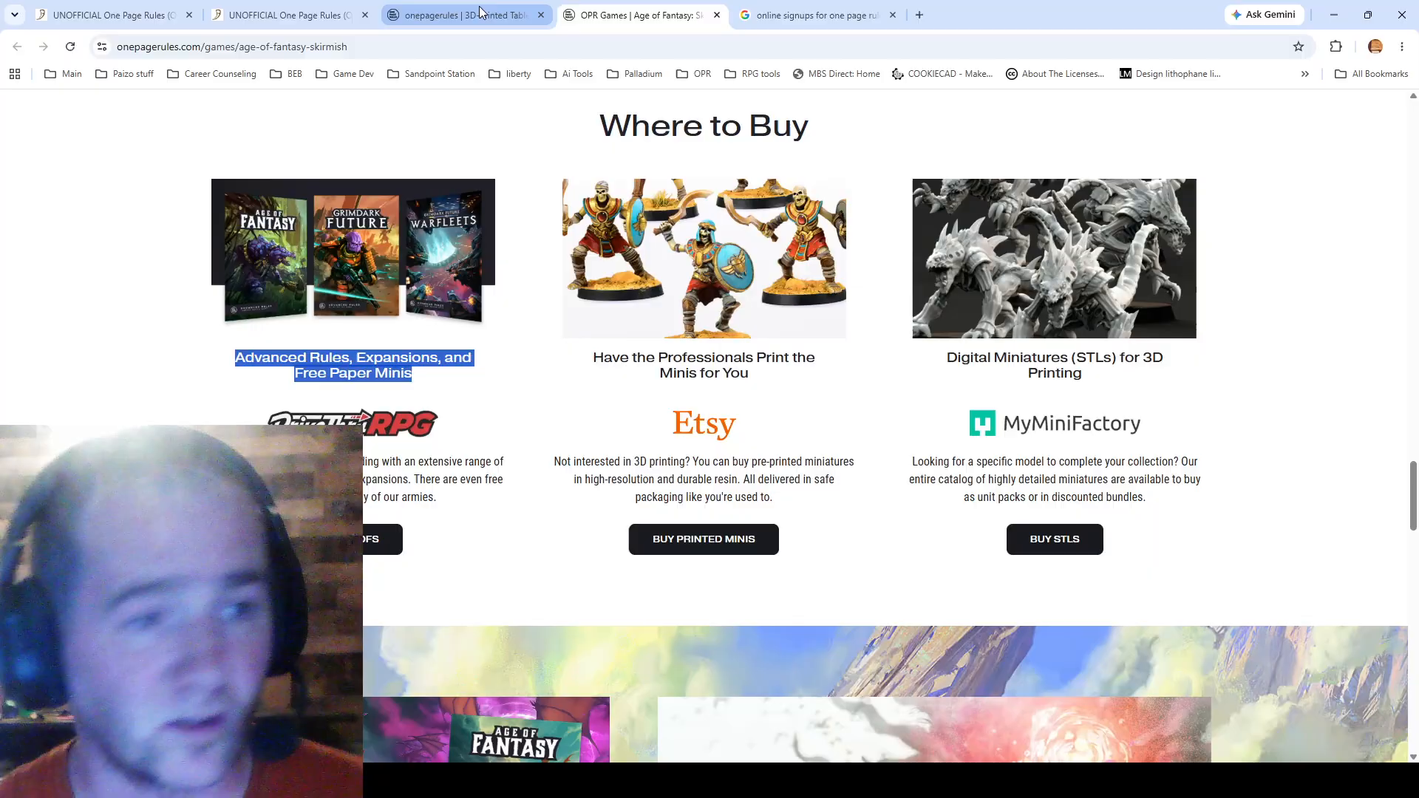
{"action": "scroll", "coordinate": [903, 473], "scroll_direction": "up", "scroll_amount": 20}
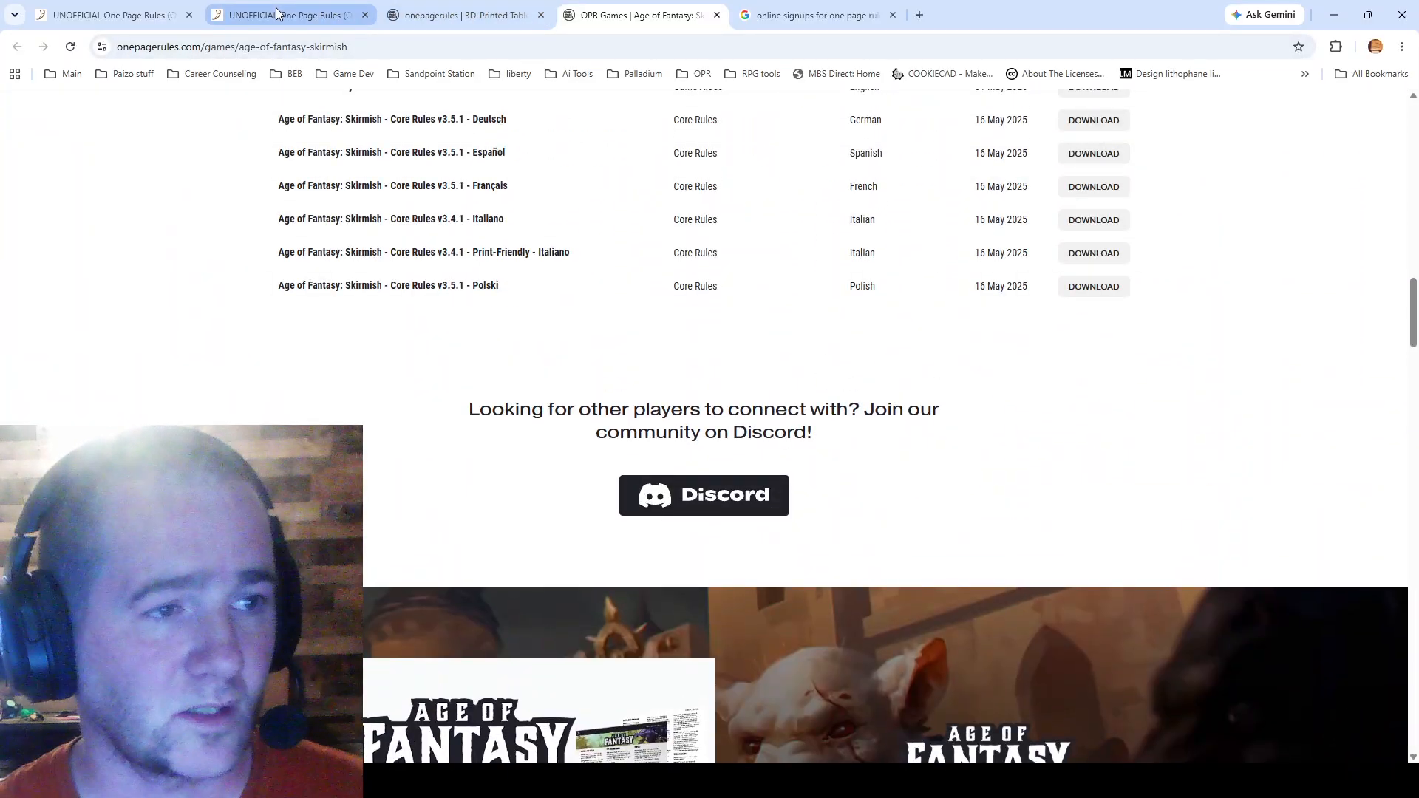
- Switch to the Warhorn event page and read its description, including the game formats and the Table Top Simulator setup video entry
{"action": "left_click", "coordinate": [278, 14]}
{"action": "scroll", "coordinate": [858, 402], "scroll_direction": "down", "scroll_amount": 2}
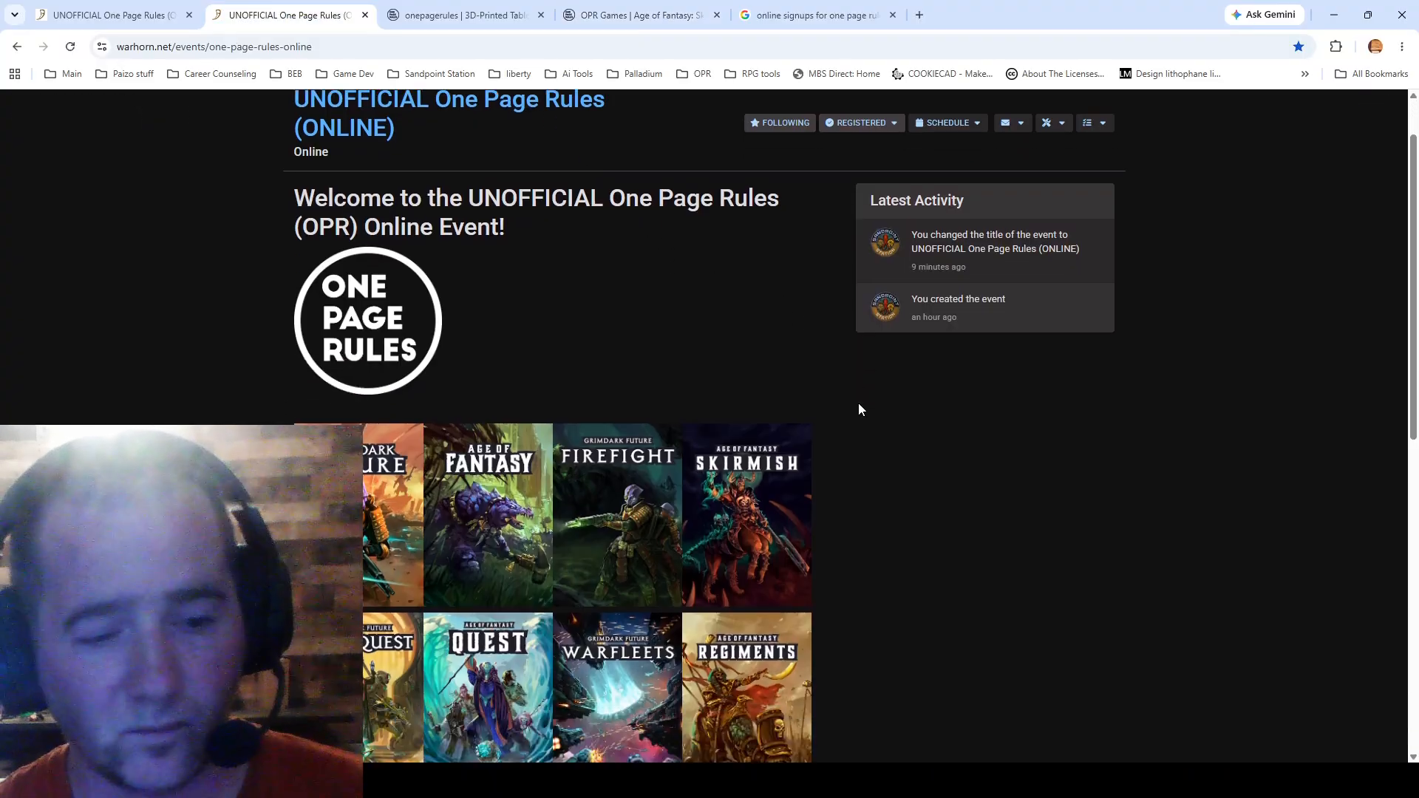
{"action": "scroll", "coordinate": [858, 402], "scroll_direction": "up", "scroll_amount": 2}
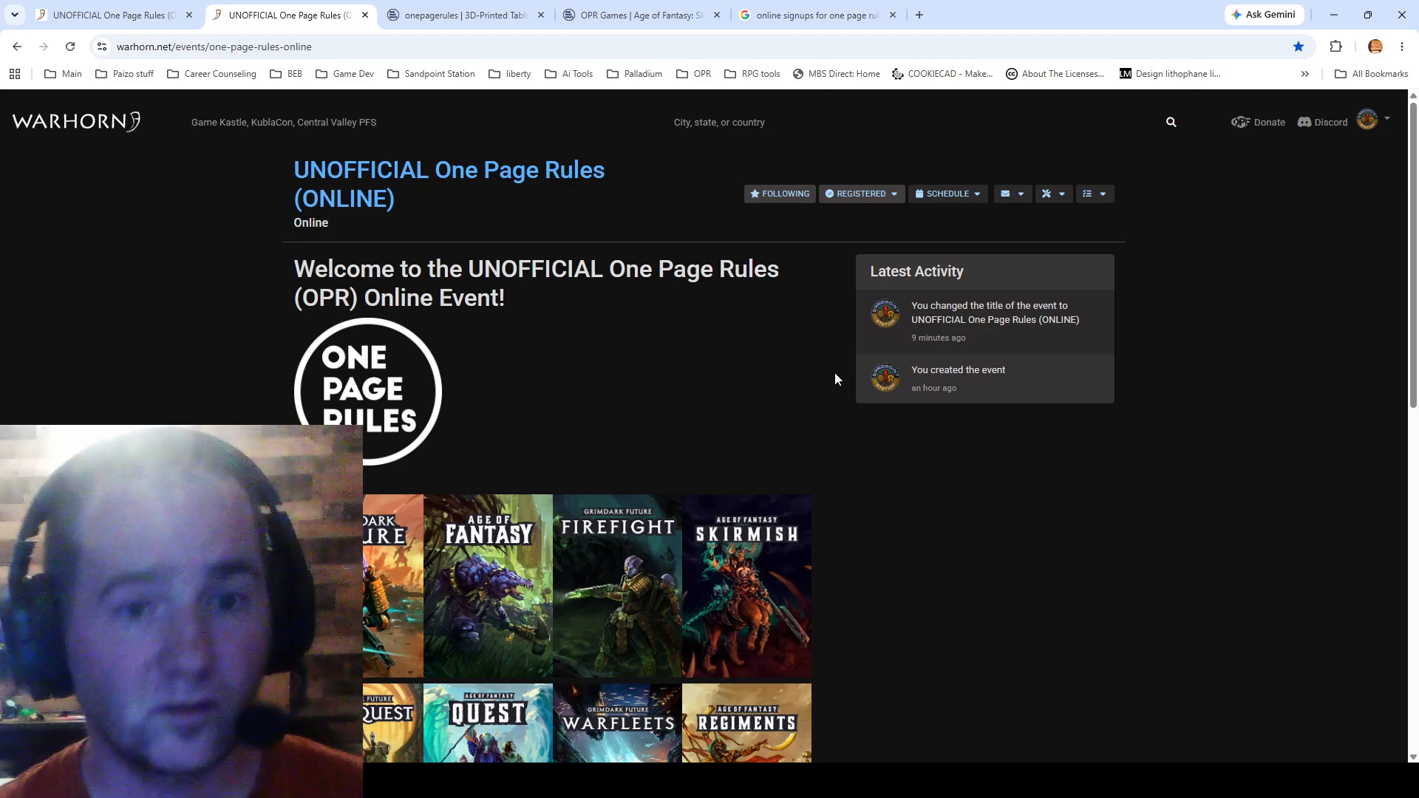
{"action": "scroll", "coordinate": [836, 373], "scroll_direction": "down", "scroll_amount": 7}
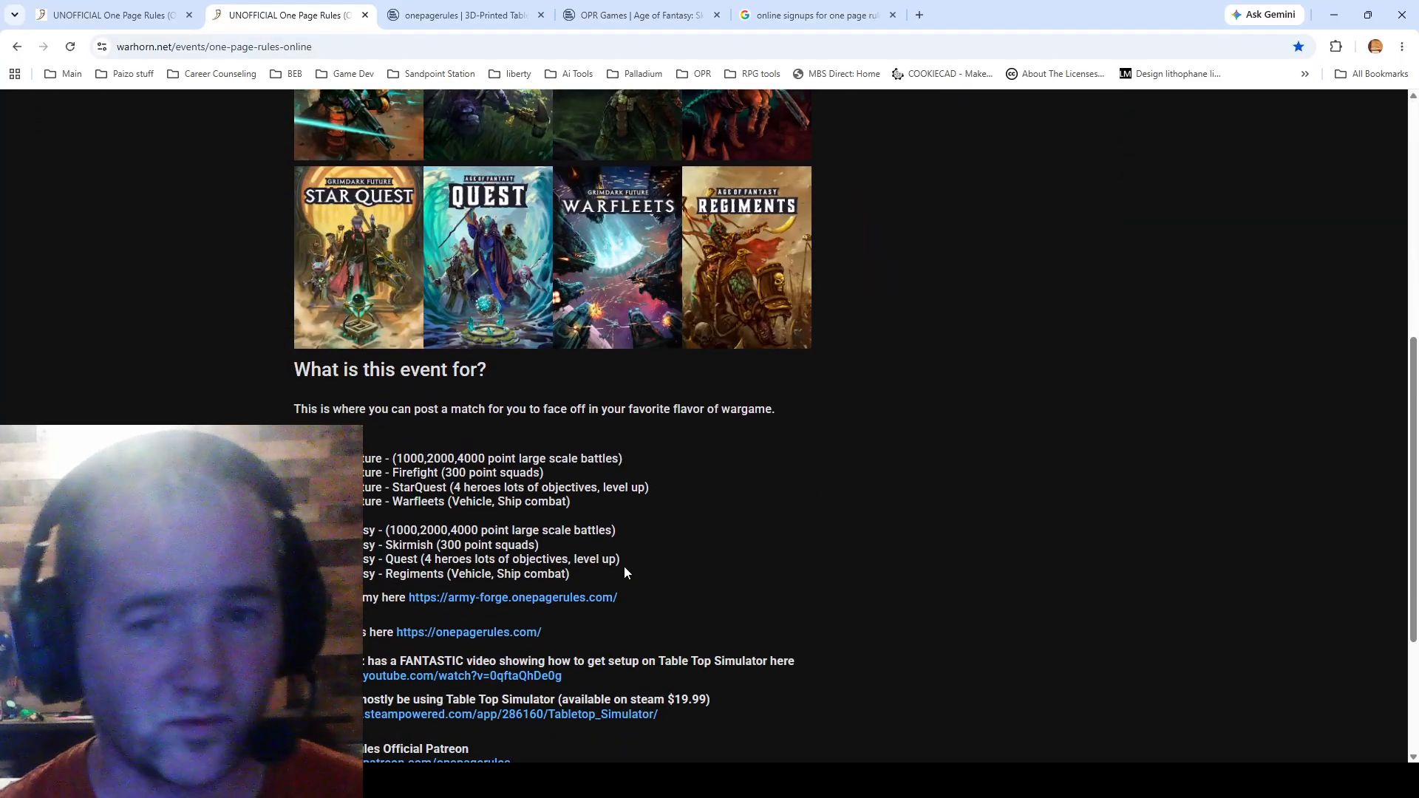
{"action": "left_click_drag", "start_coordinate": [580, 575], "coordinate": [332, 457]}
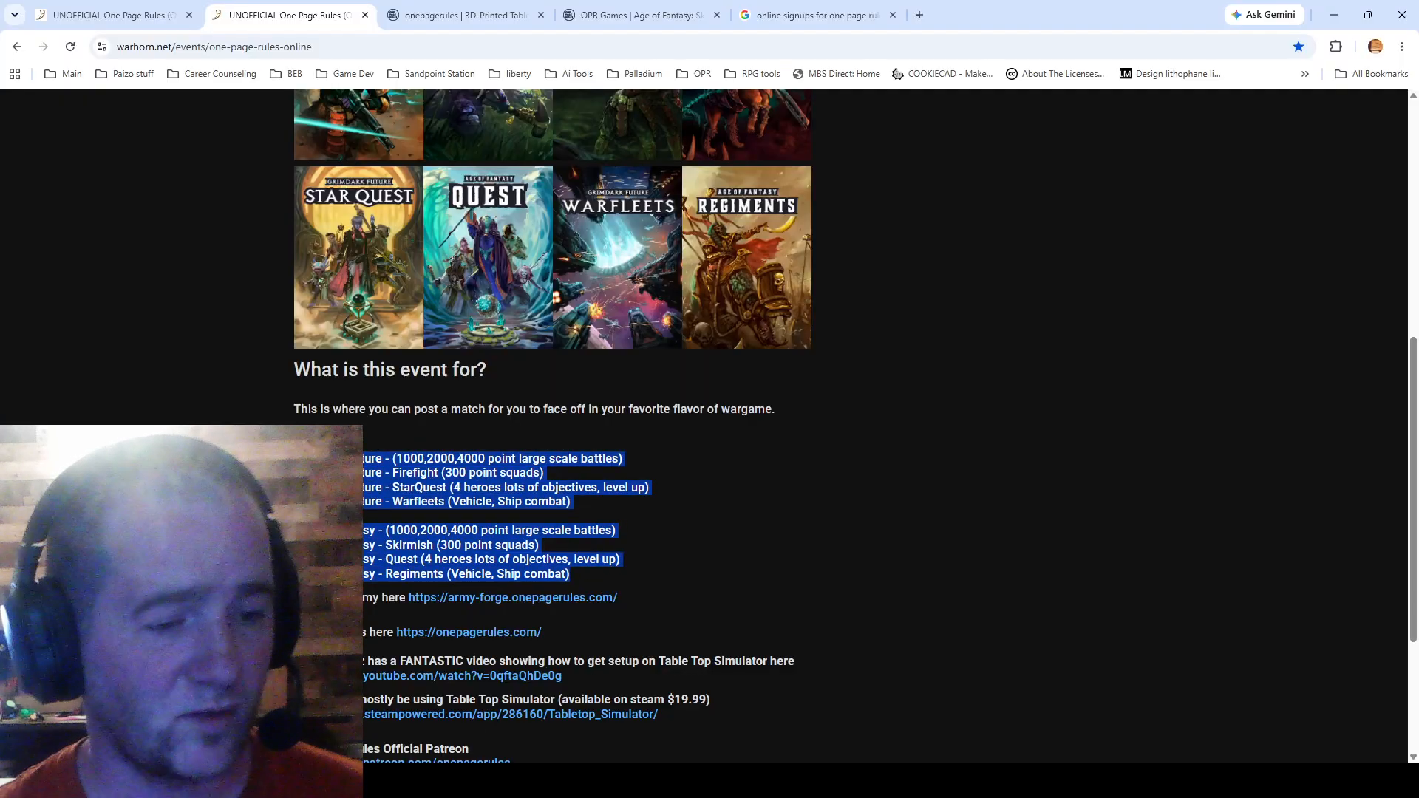
{"action": "left_click", "coordinate": [785, 467]}
{"action": "scroll", "coordinate": [818, 474], "scroll_direction": "down", "scroll_amount": 3}
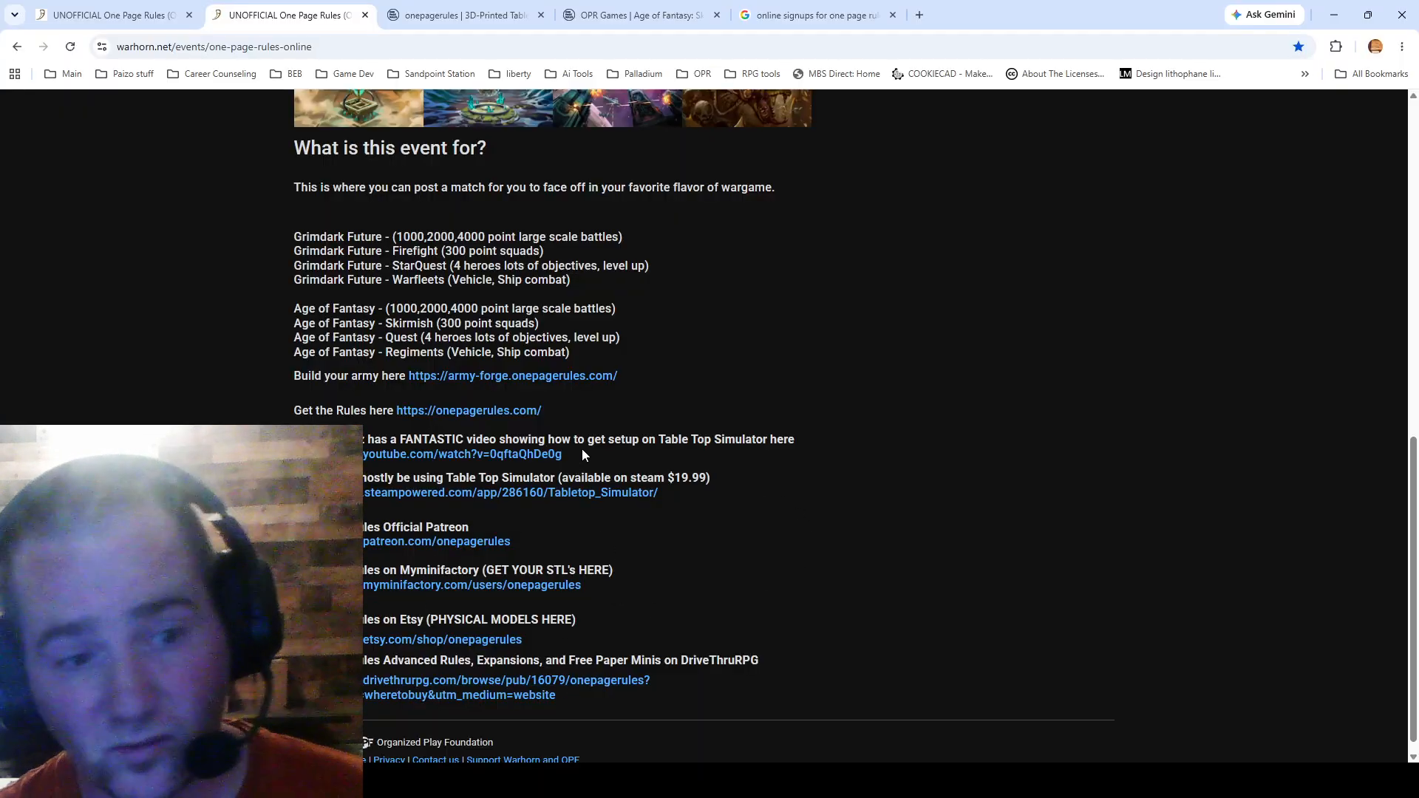
{"action": "left_click_drag", "start_coordinate": [583, 456], "coordinate": [355, 442]}
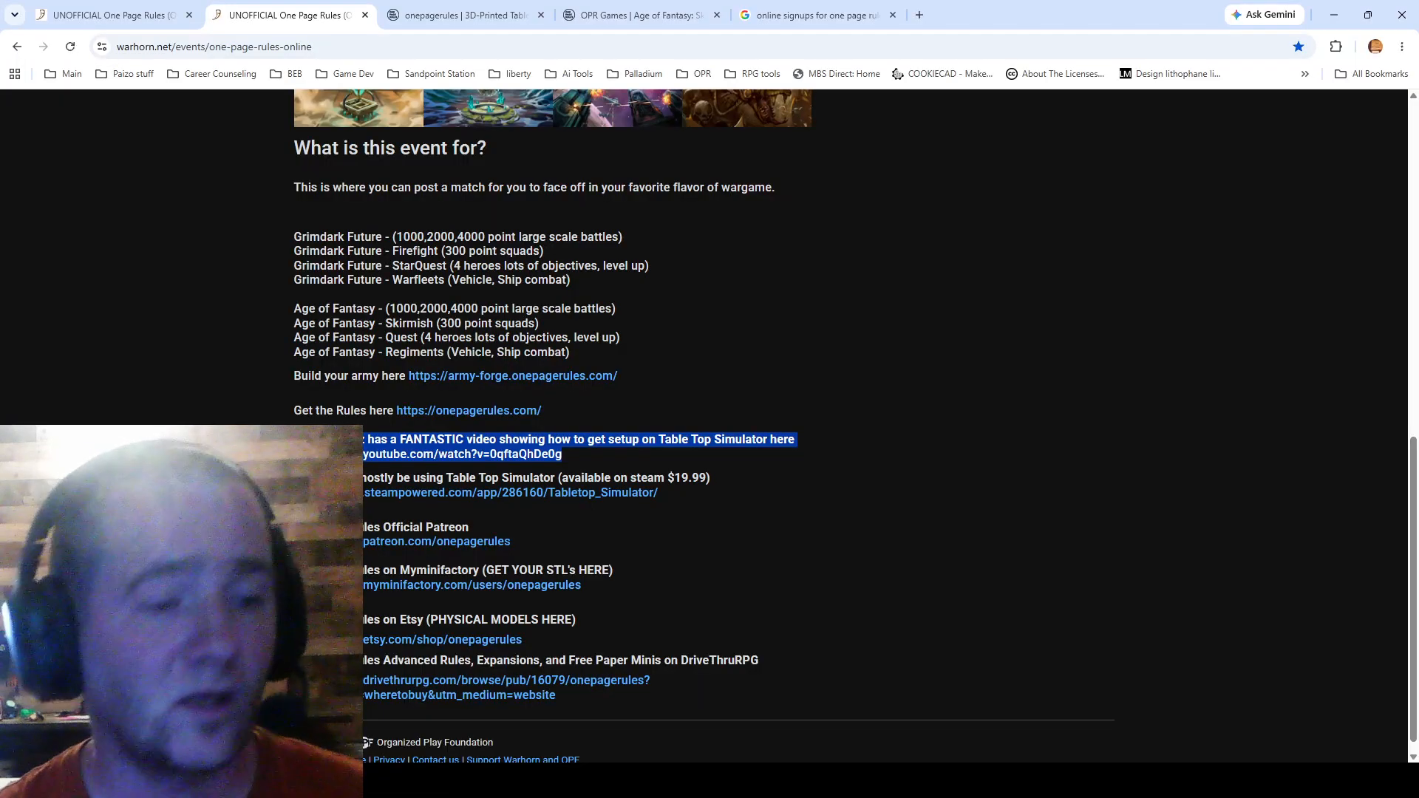
{"action": "left_click", "coordinate": [590, 459]}
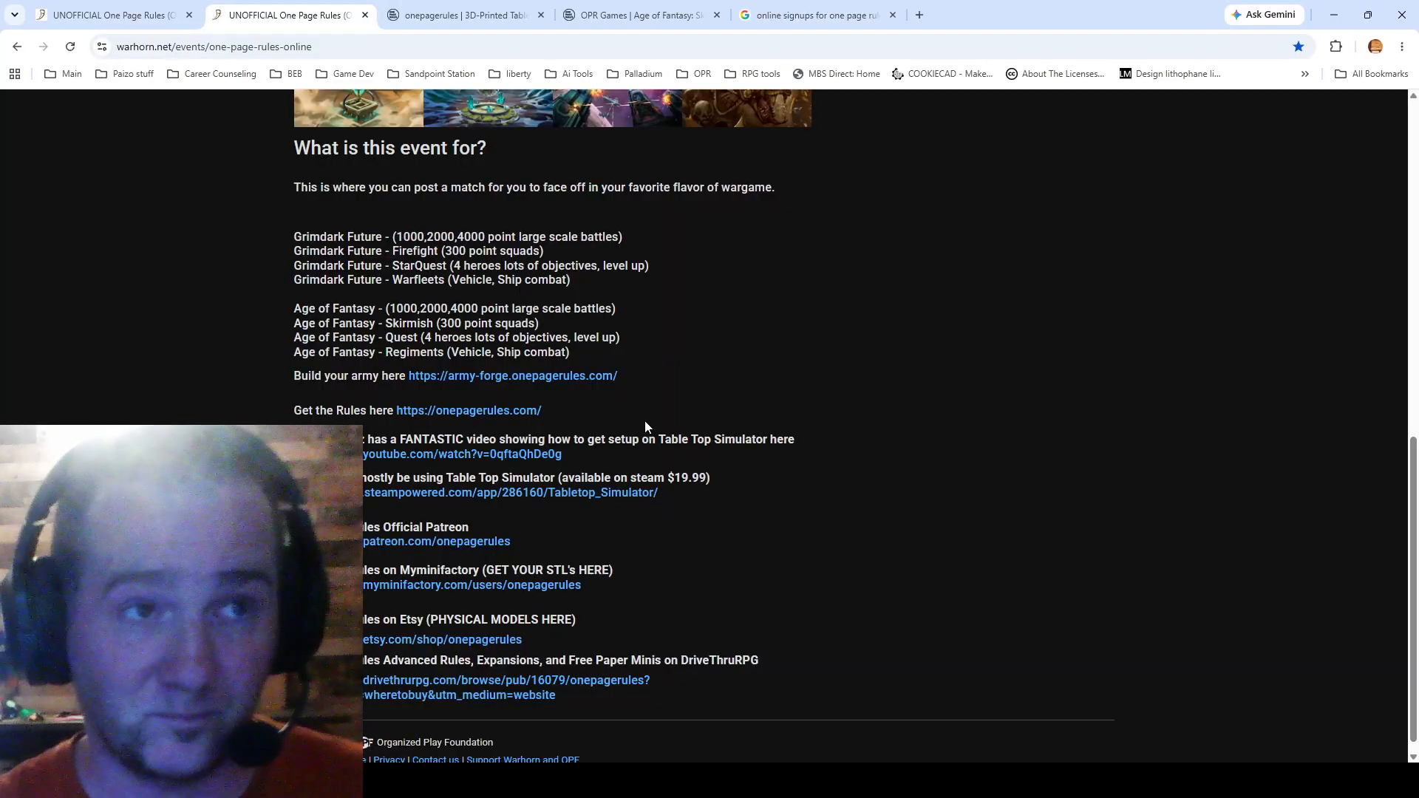
- Review the event page's resource links, game cover images and welcome section once more
{"action": "scroll", "coordinate": [720, 535], "scroll_direction": "up", "scroll_amount": 3}
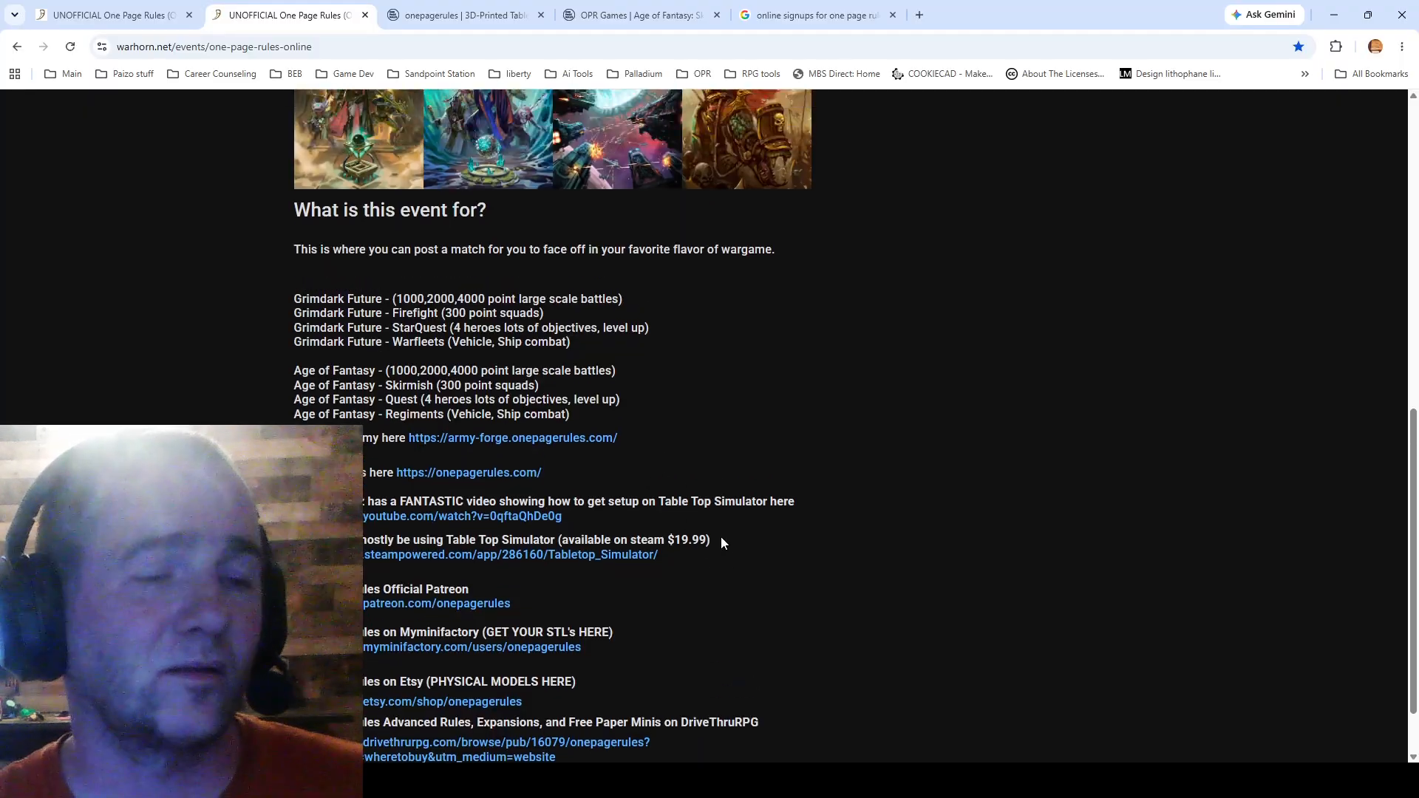
{"action": "scroll", "coordinate": [721, 527], "scroll_direction": "down", "scroll_amount": 2}
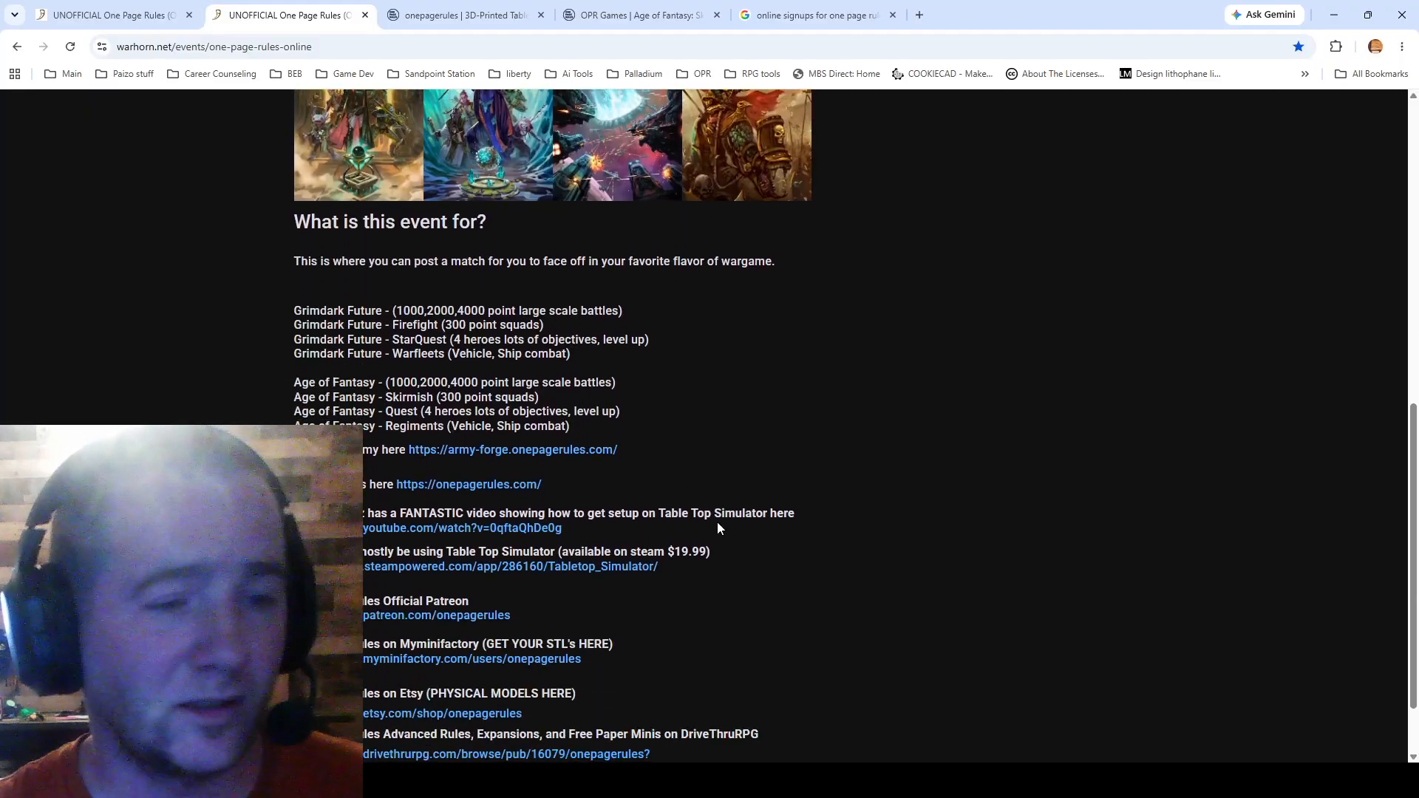
{"action": "scroll", "coordinate": [717, 522], "scroll_direction": "up", "scroll_amount": 4}
{"action": "scroll", "coordinate": [717, 522], "scroll_direction": "down", "scroll_amount": 2}
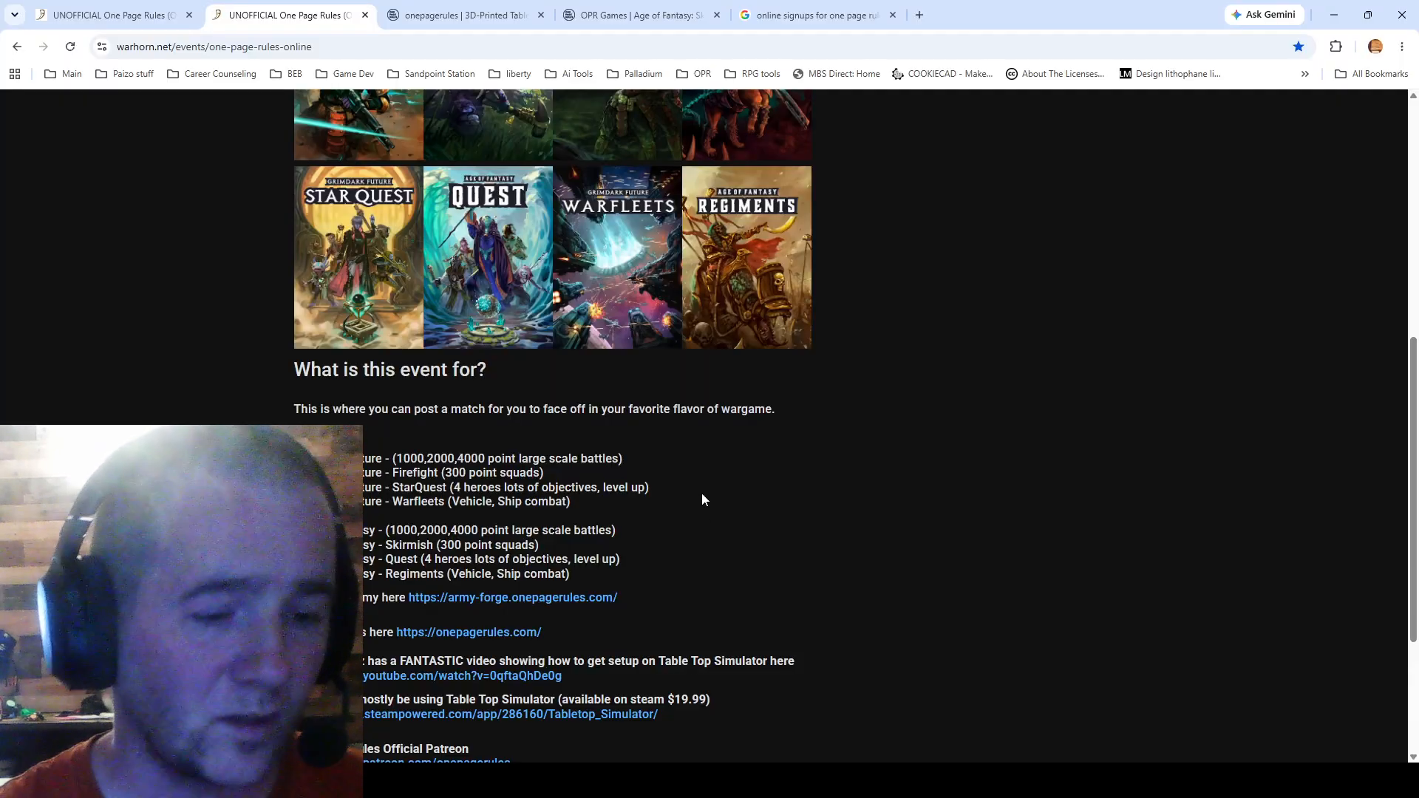
{"action": "scroll", "coordinate": [702, 500], "scroll_direction": "down", "scroll_amount": 2}
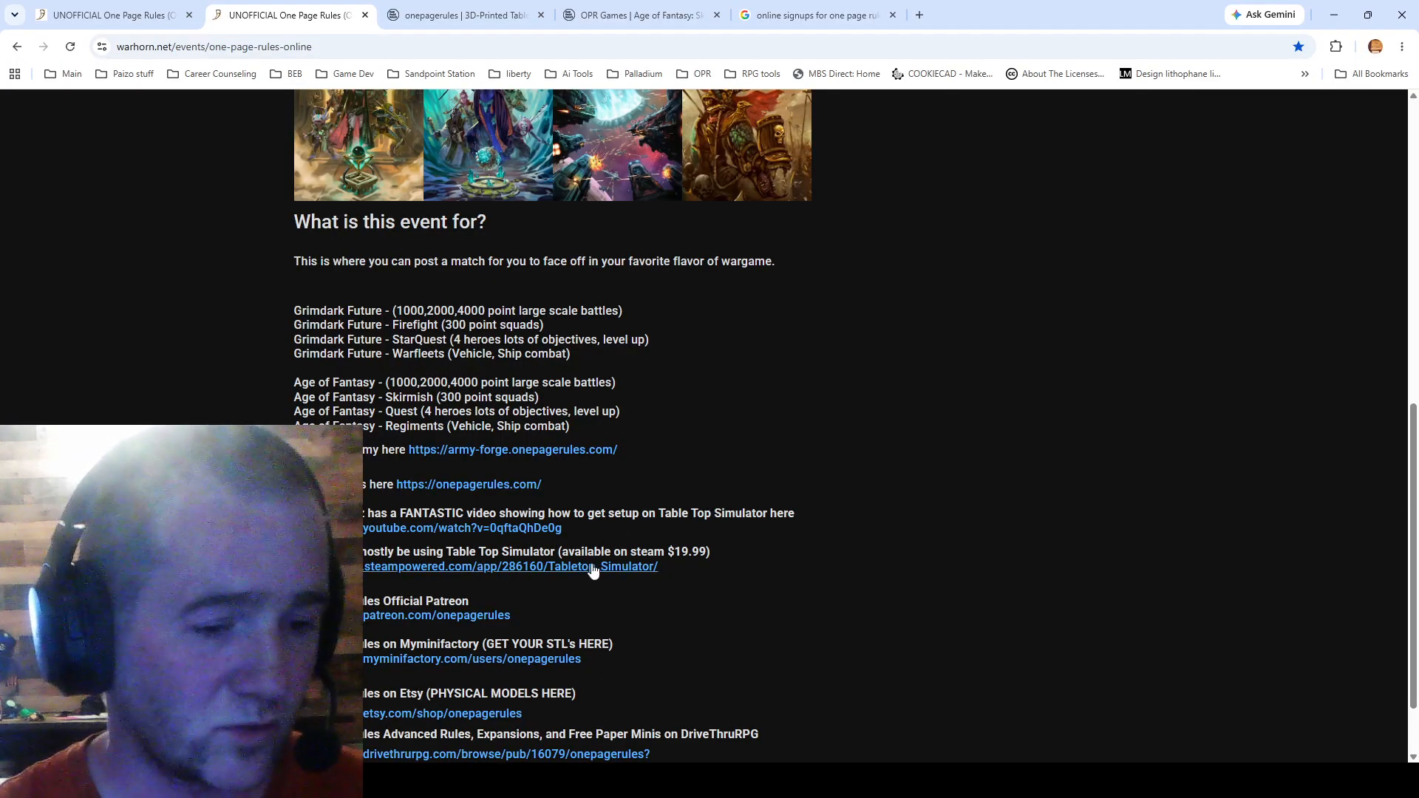
{"action": "scroll", "coordinate": [697, 541], "scroll_direction": "up", "scroll_amount": 8}
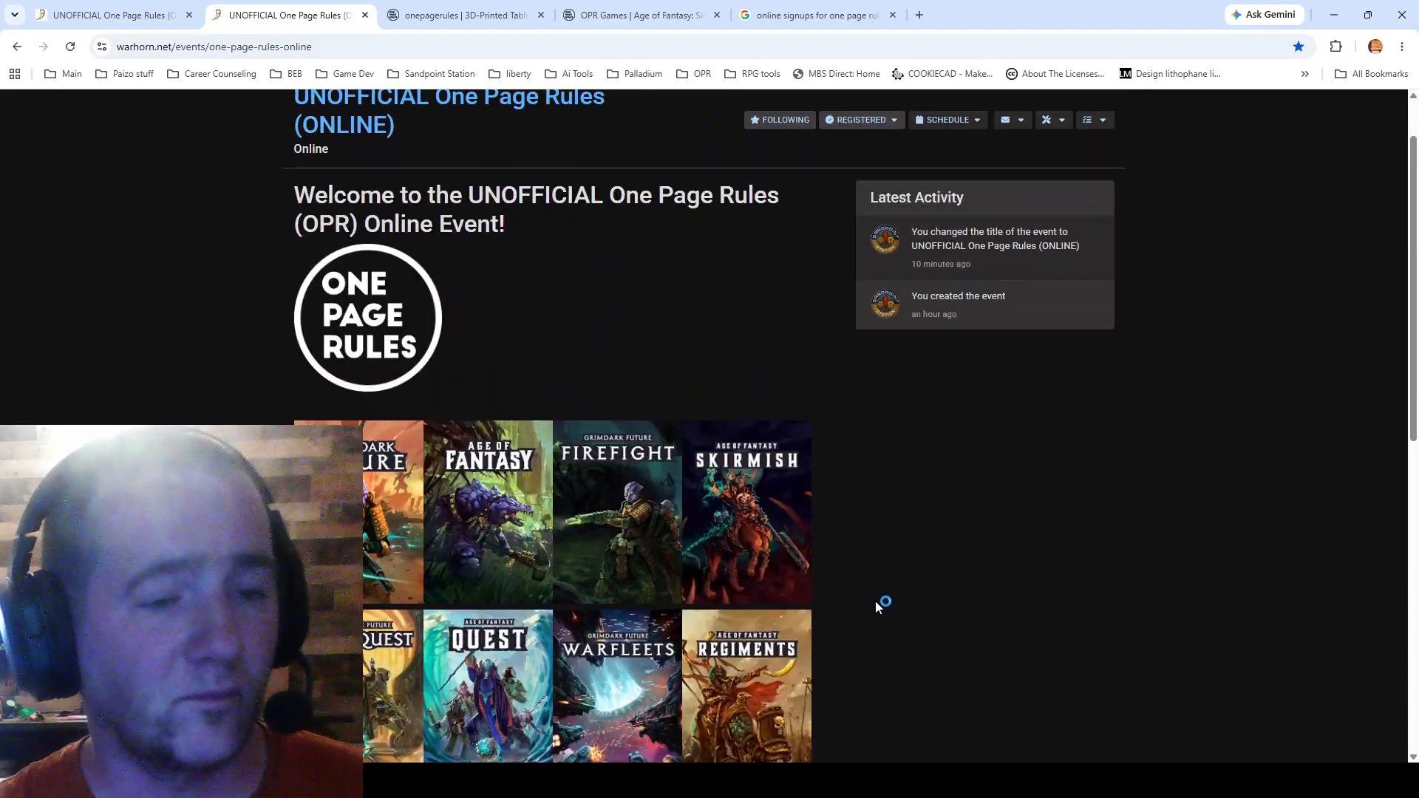
{"action": "scroll", "coordinate": [872, 597], "scroll_direction": "up", "scroll_amount": 1}
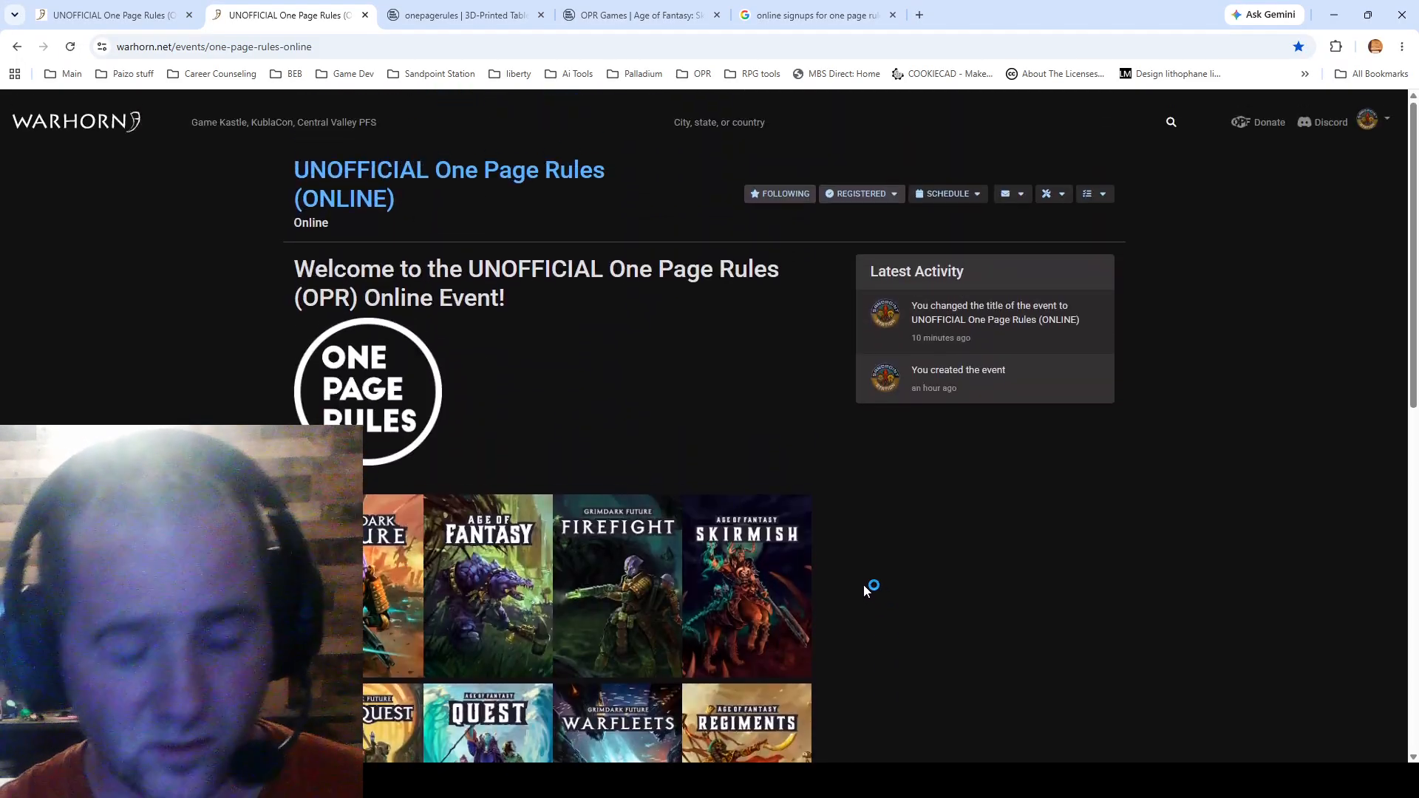
{"action": "scroll", "coordinate": [867, 589], "scroll_direction": "down", "scroll_amount": 3}
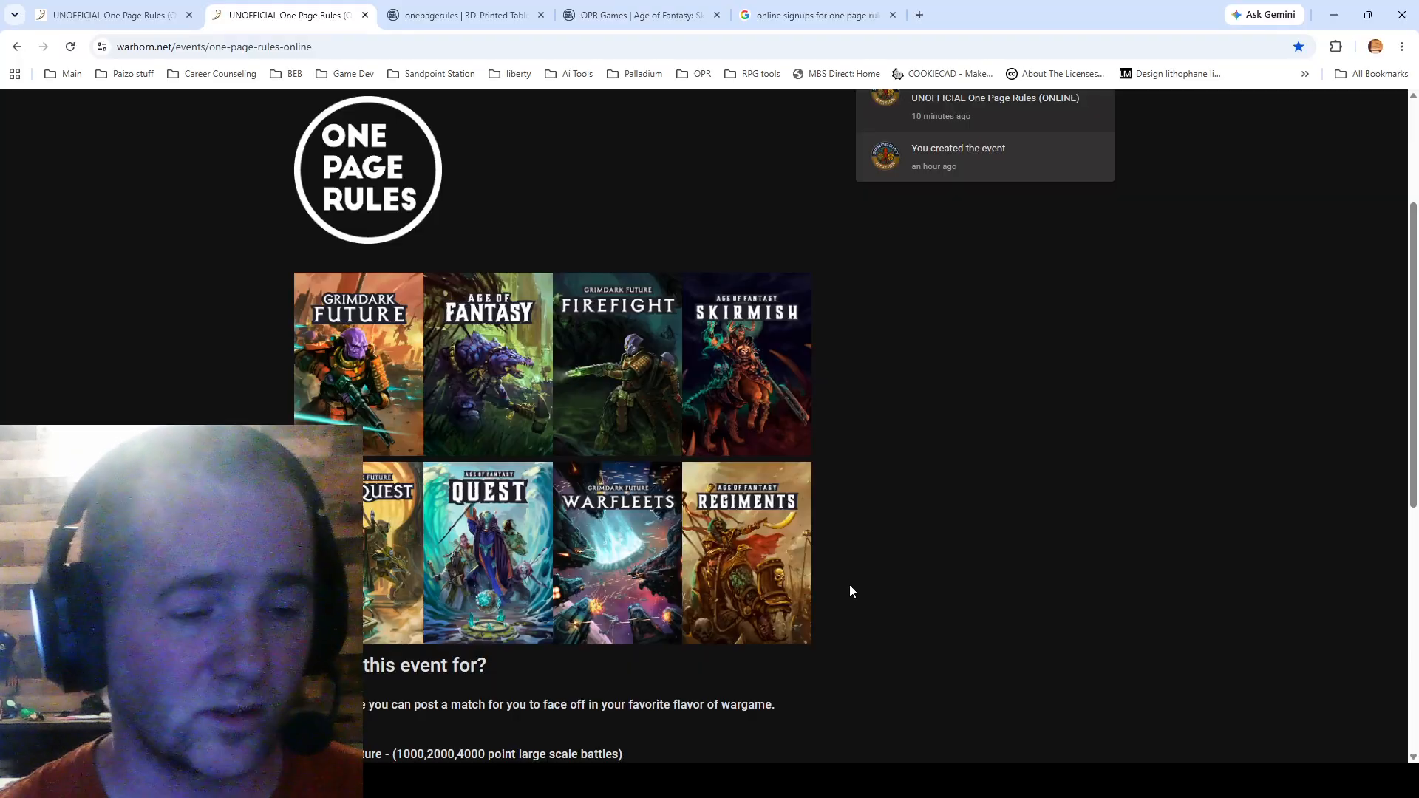
{"action": "scroll", "coordinate": [850, 584], "scroll_direction": "up", "scroll_amount": 3}
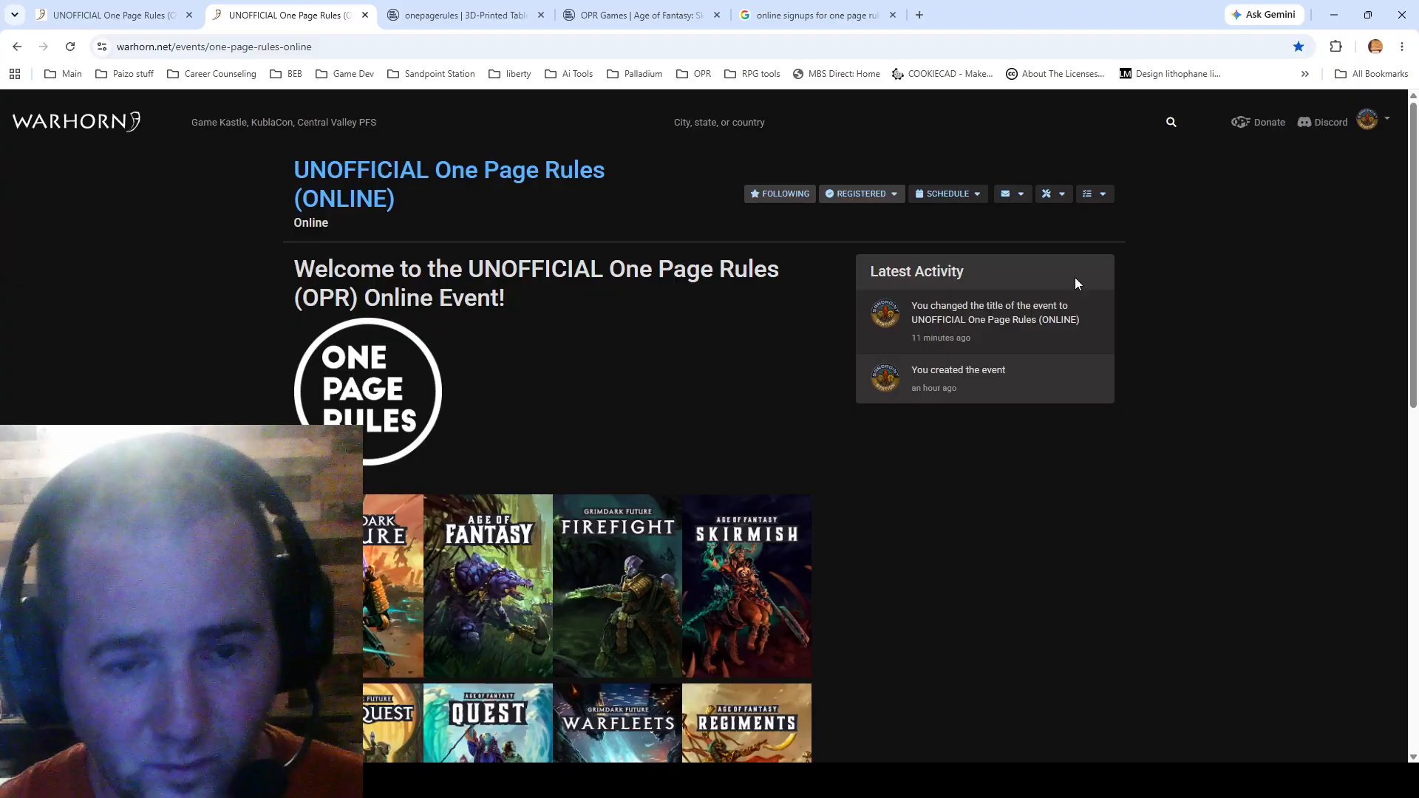
- Go to the event's schedule management and begin its first slot with the start date 2026-08-27
{"action": "left_click", "coordinate": [1059, 196]}
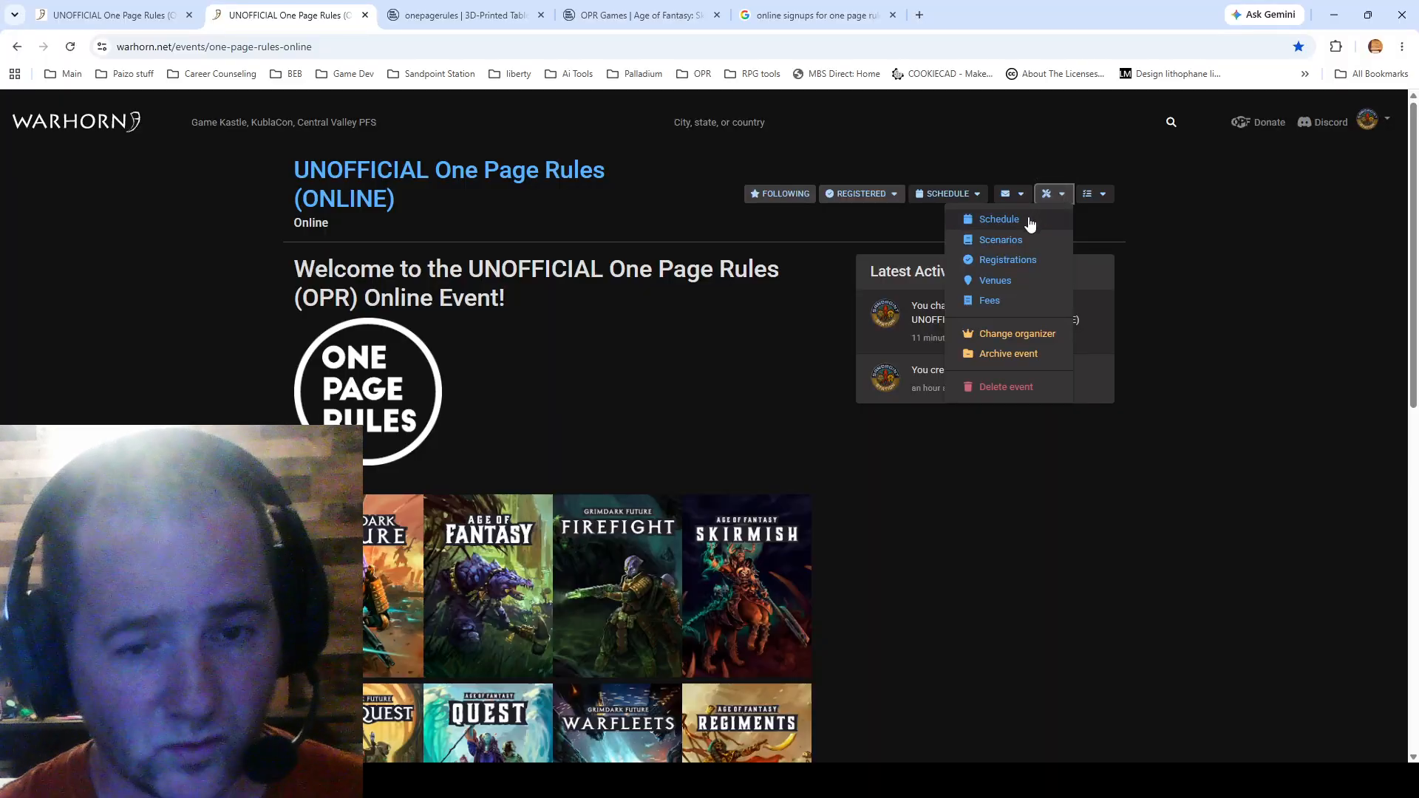
{"action": "left_click", "coordinate": [1030, 221]}
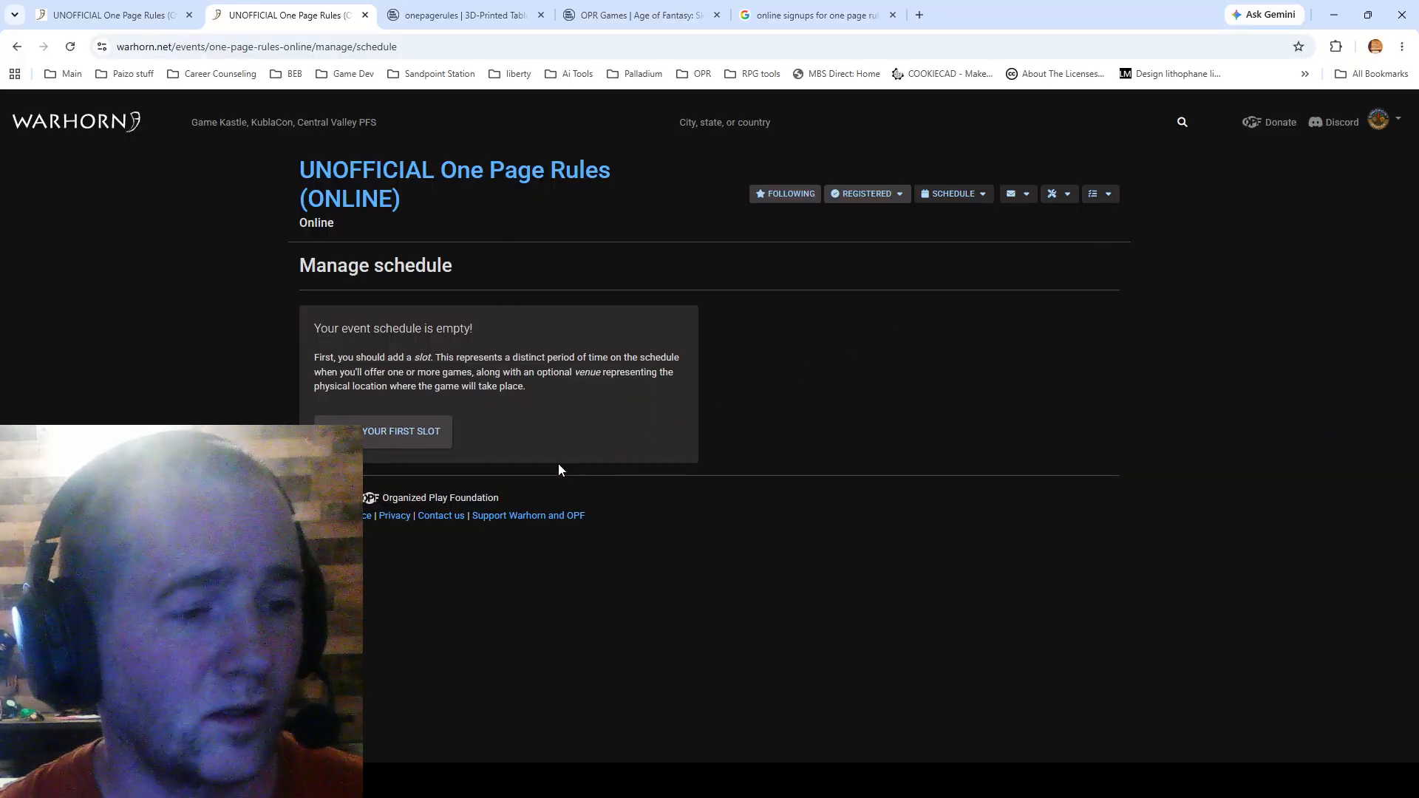
{"action": "left_click", "coordinate": [365, 436]}
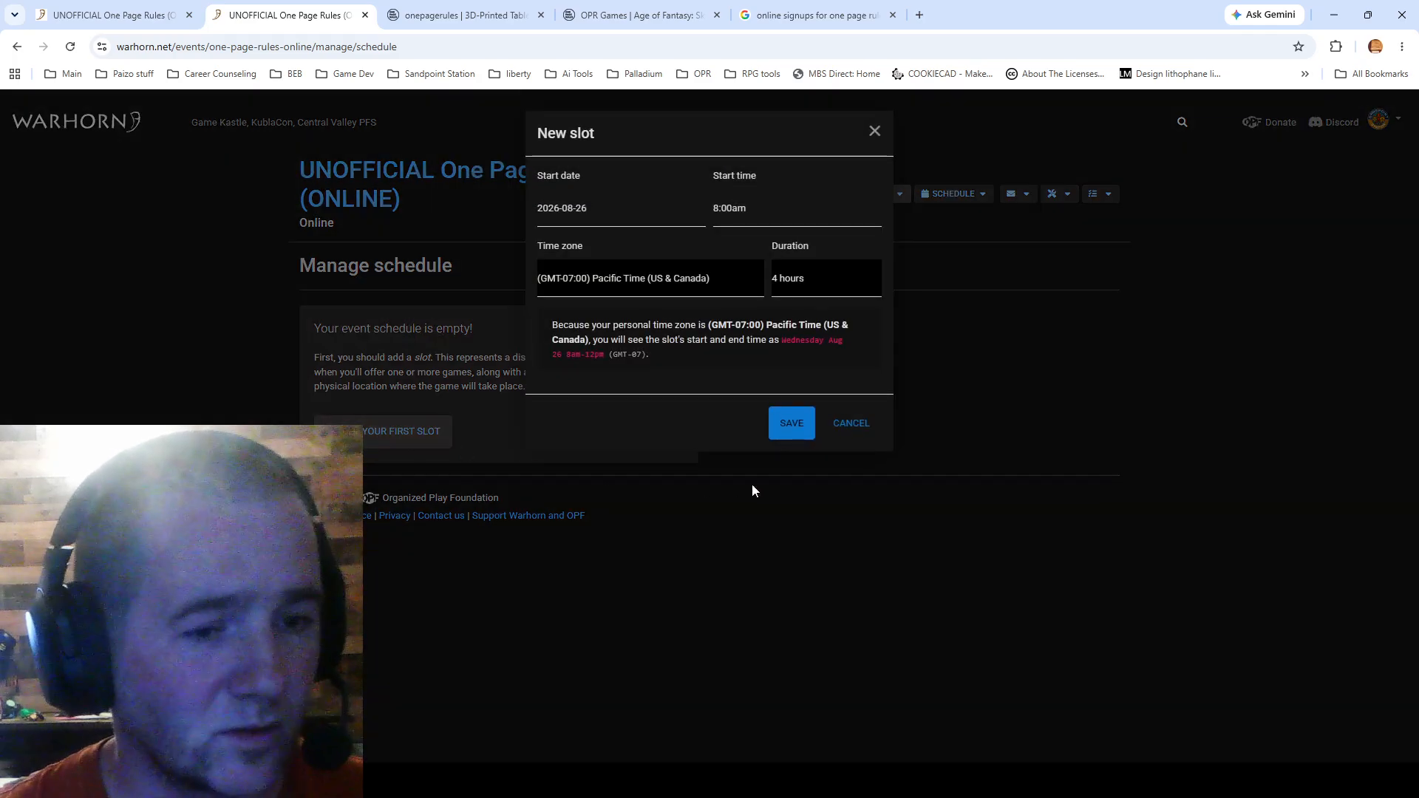
{"action": "left_click", "coordinate": [619, 212]}
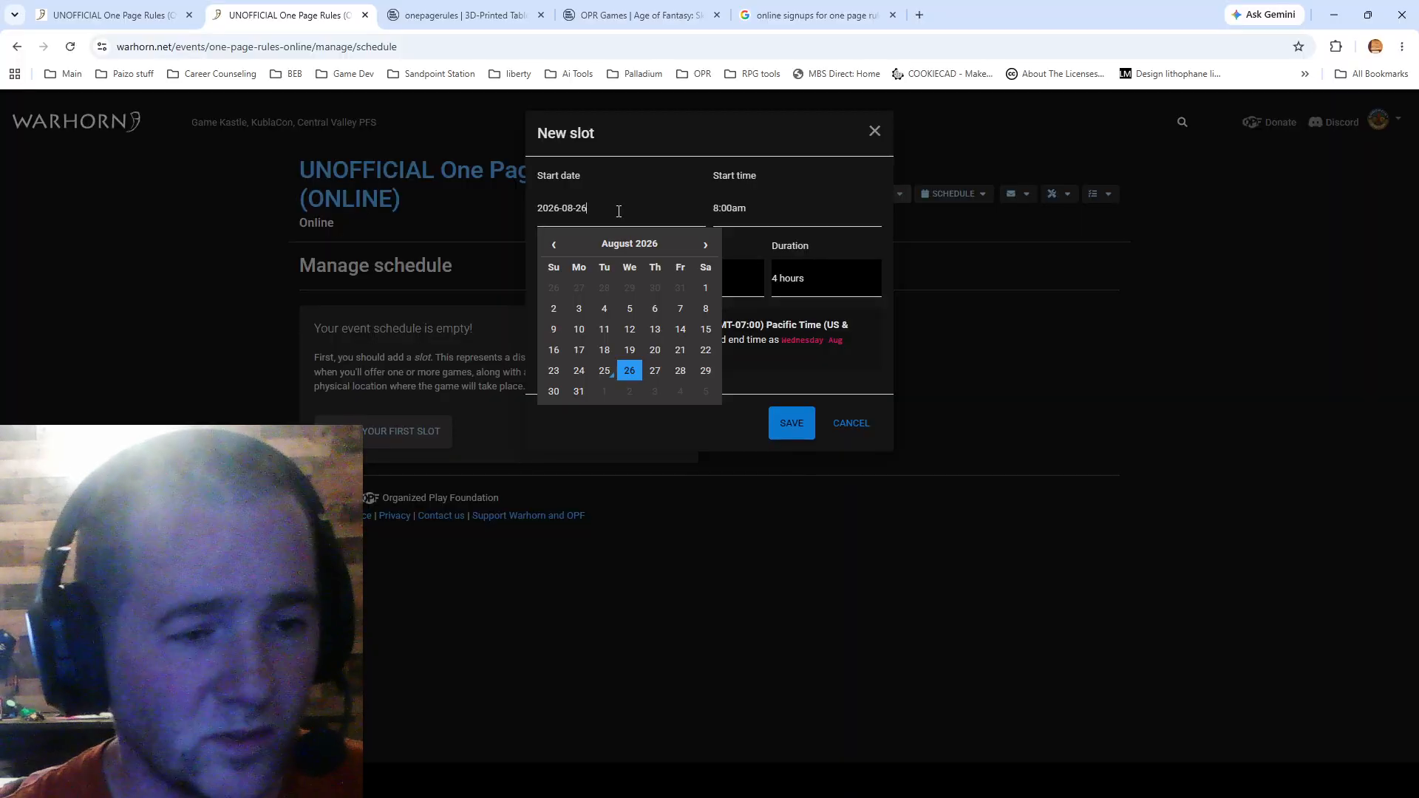
{"action": "left_click", "coordinate": [655, 374]}
- Set the slot's start time to 10:00am, keeping Pacific Time and a 4-hour duration, and save the slot
{"action": "left_click", "coordinate": [729, 282]}
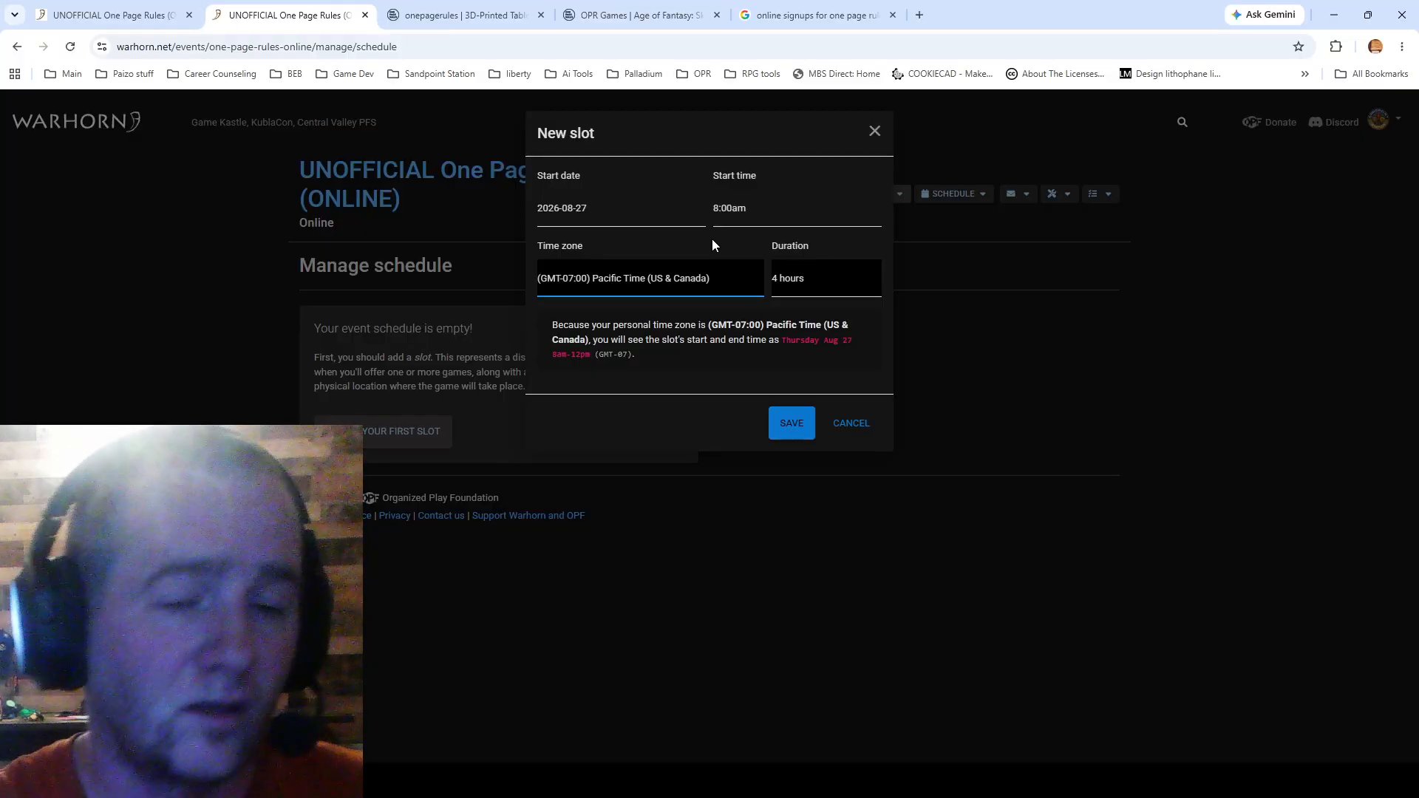
{"action": "left_click", "coordinate": [844, 281]}
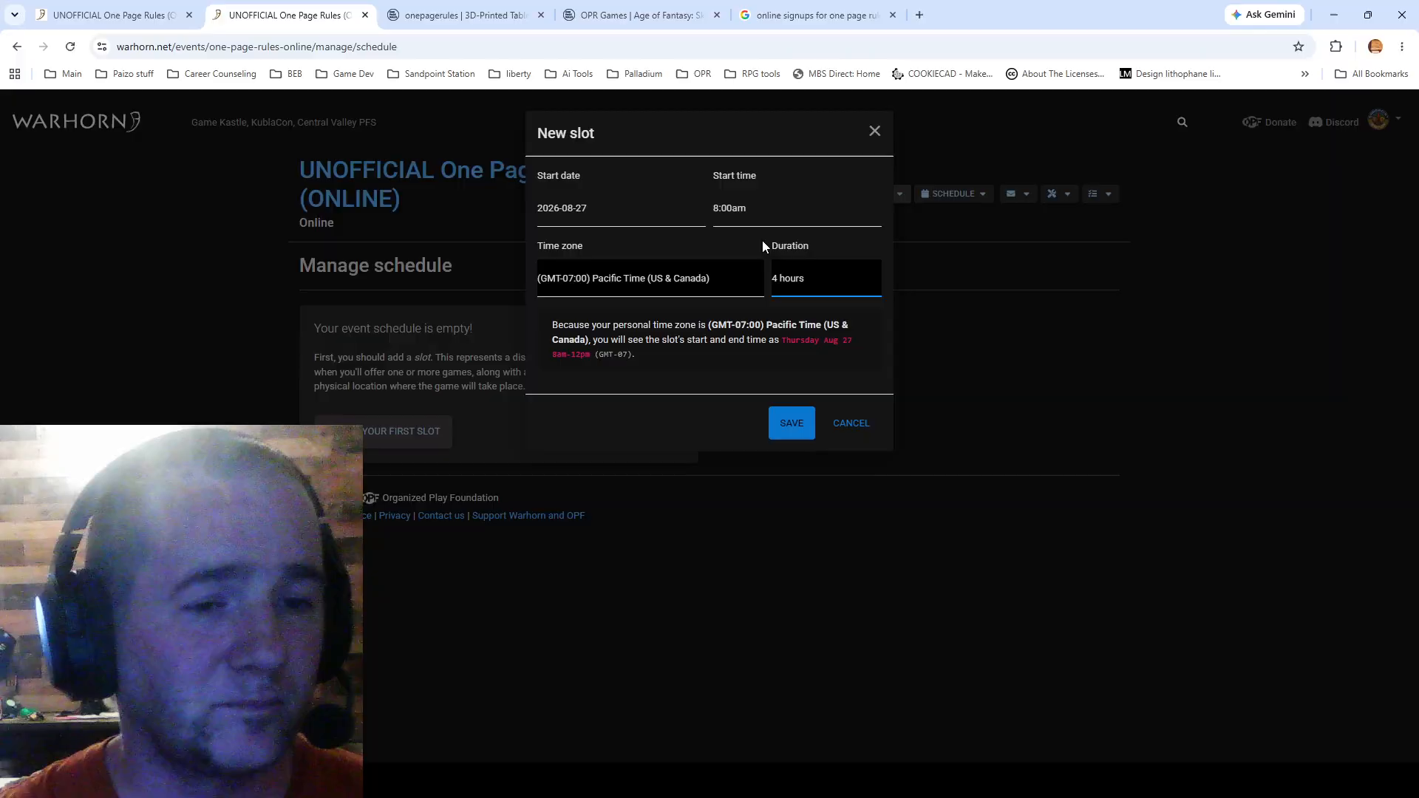
{"action": "left_click", "coordinate": [772, 213]}
{"action": "left_click", "coordinate": [789, 247]}
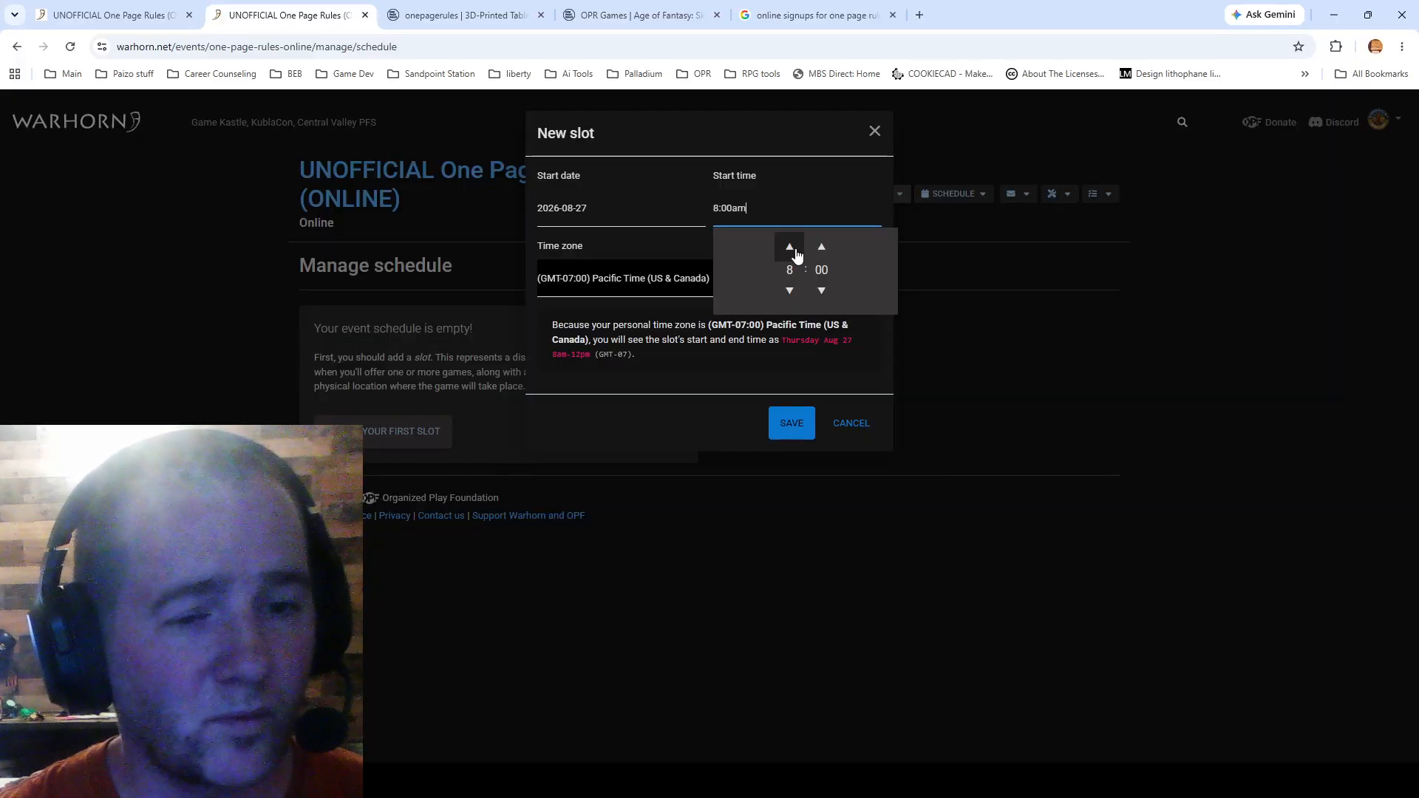
{"action": "left_click", "coordinate": [793, 249]}
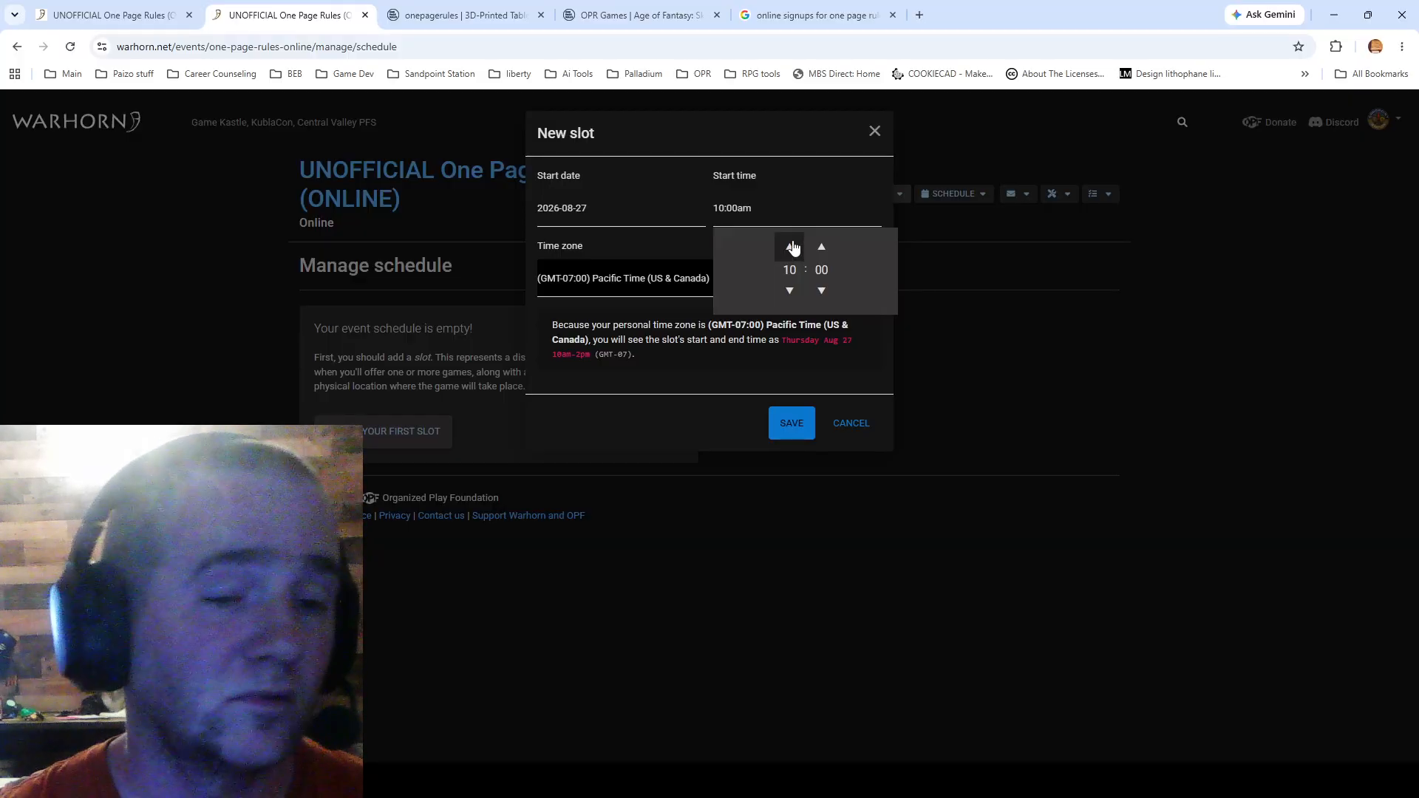
{"action": "left_click", "coordinate": [734, 430]}
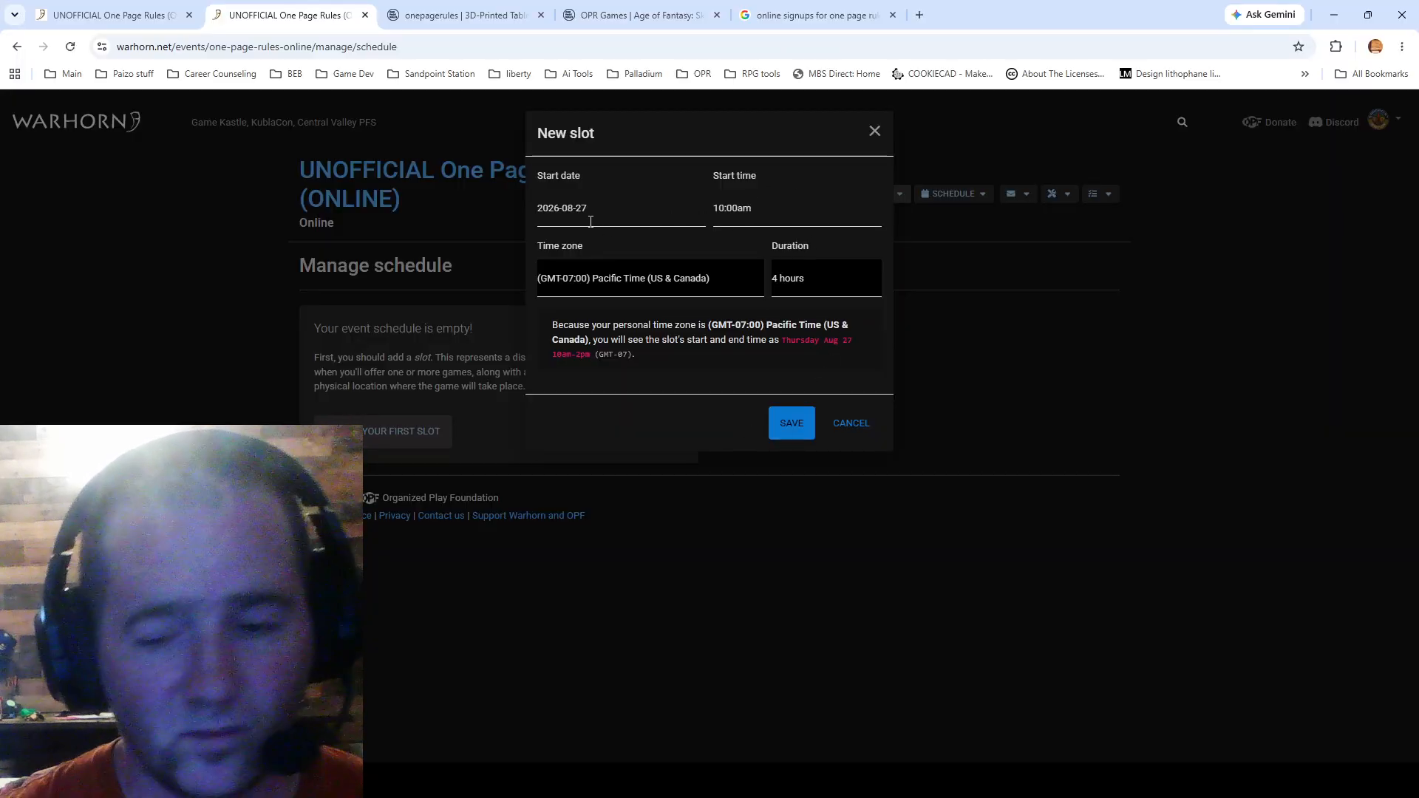
{"action": "left_click", "coordinate": [798, 435]}
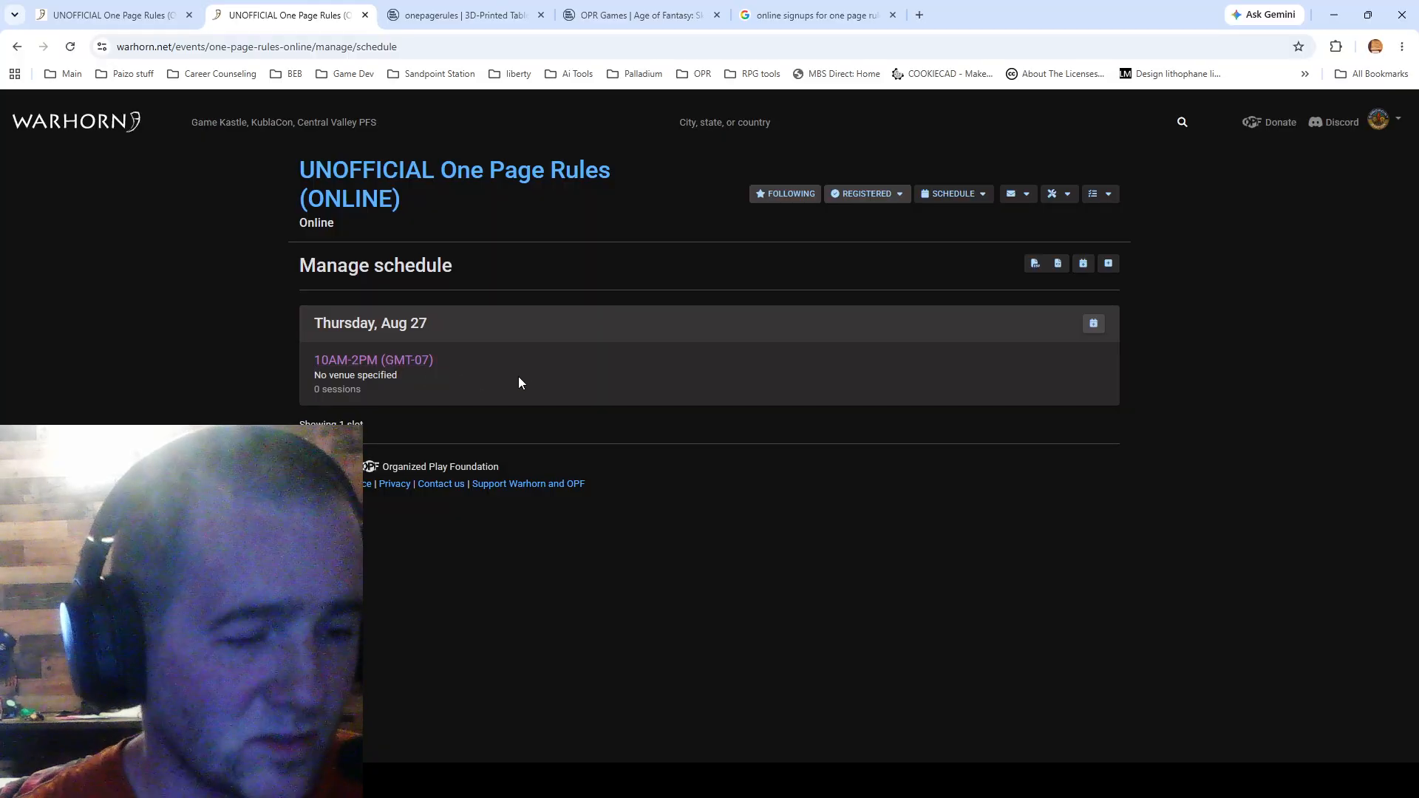
- Open the Thursday, Aug 27 slot and start a new session in it, ready for choosing the scenario
{"action": "mouse_move", "coordinate": [391, 373]}
{"action": "left_mouse_down"}
{"action": "mouse_move", "coordinate": [929, 507]}
{"action": "mouse_move", "coordinate": [410, 367]}
{"action": "left_mouse_up"}
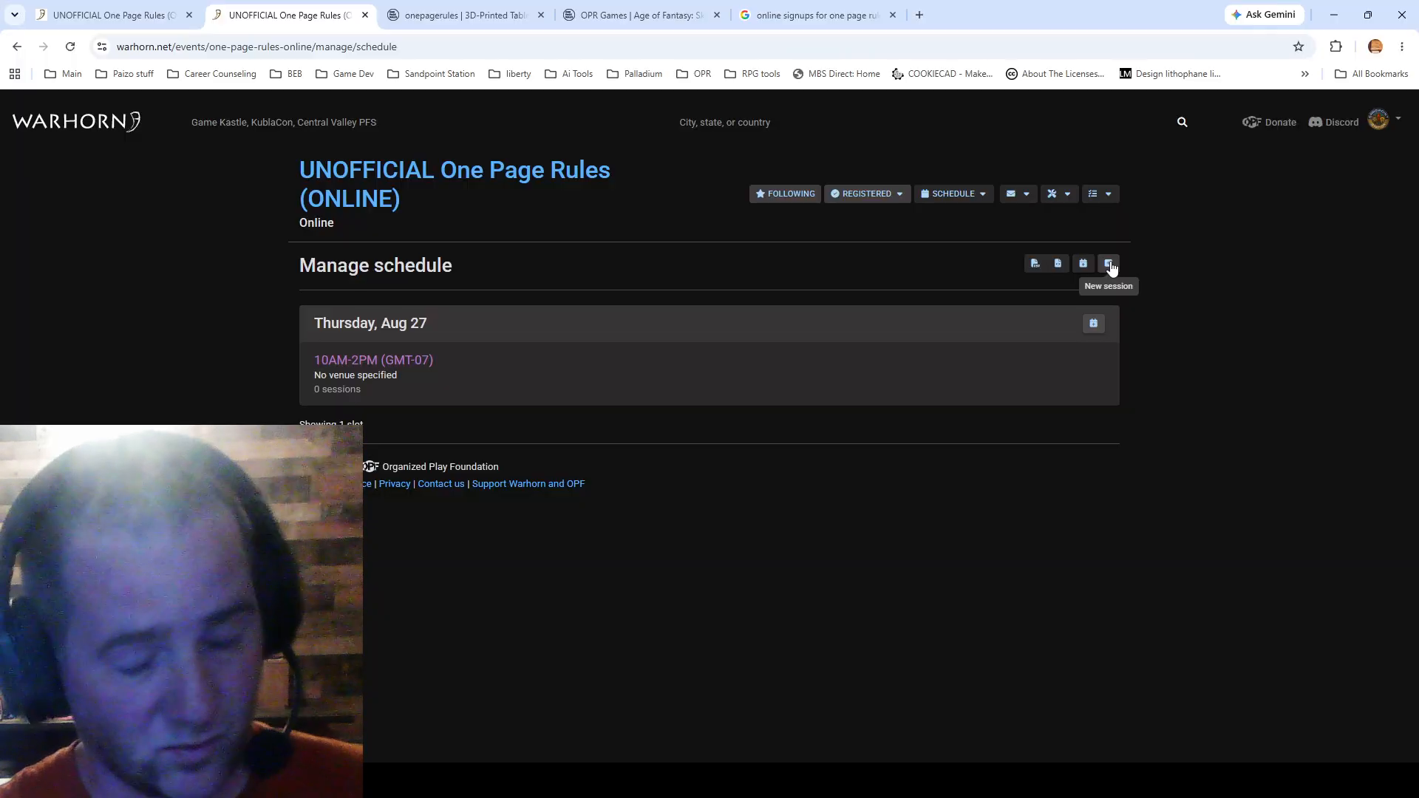
{"action": "left_click", "coordinate": [403, 362]}
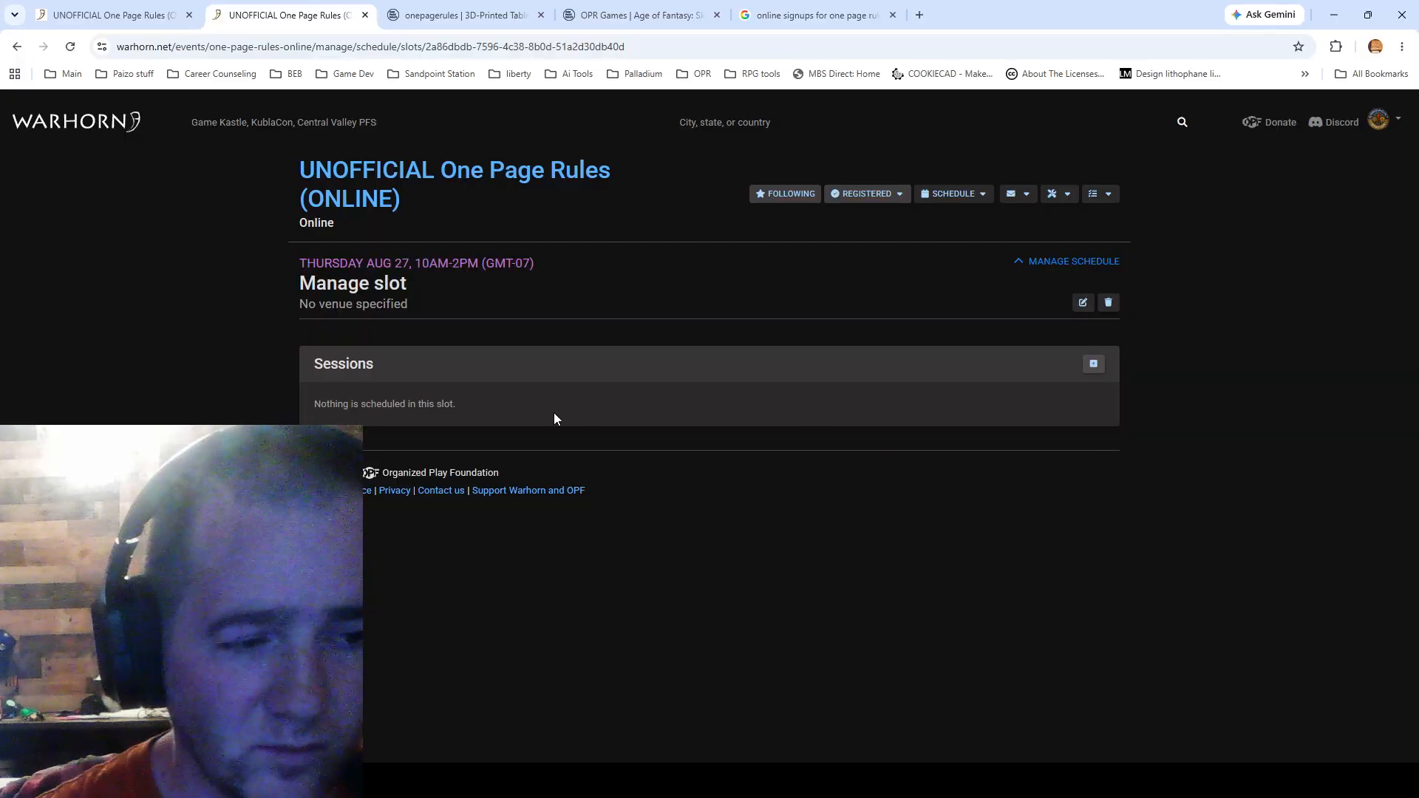
{"action": "left_click", "coordinate": [1097, 366]}
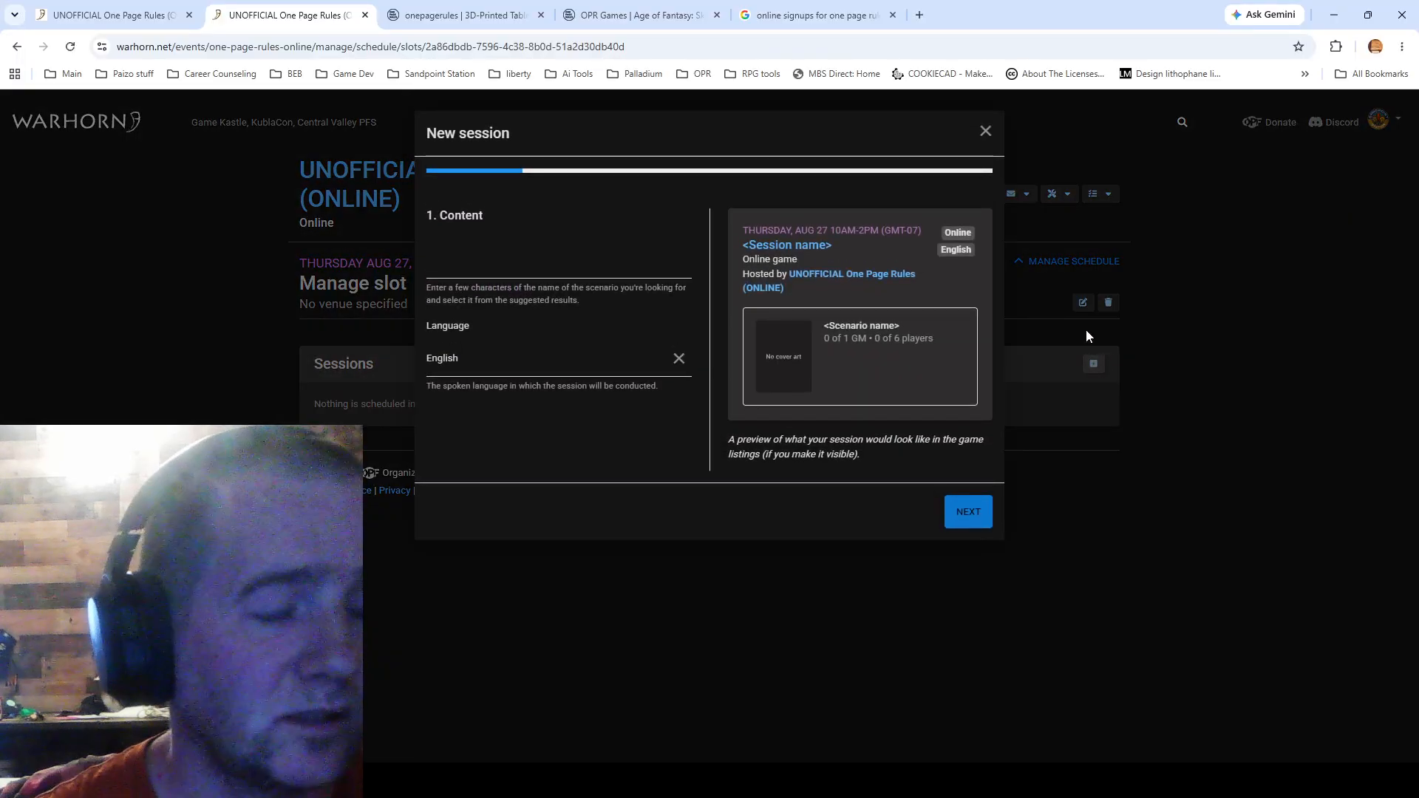
{"action": "left_click", "coordinate": [484, 259]}
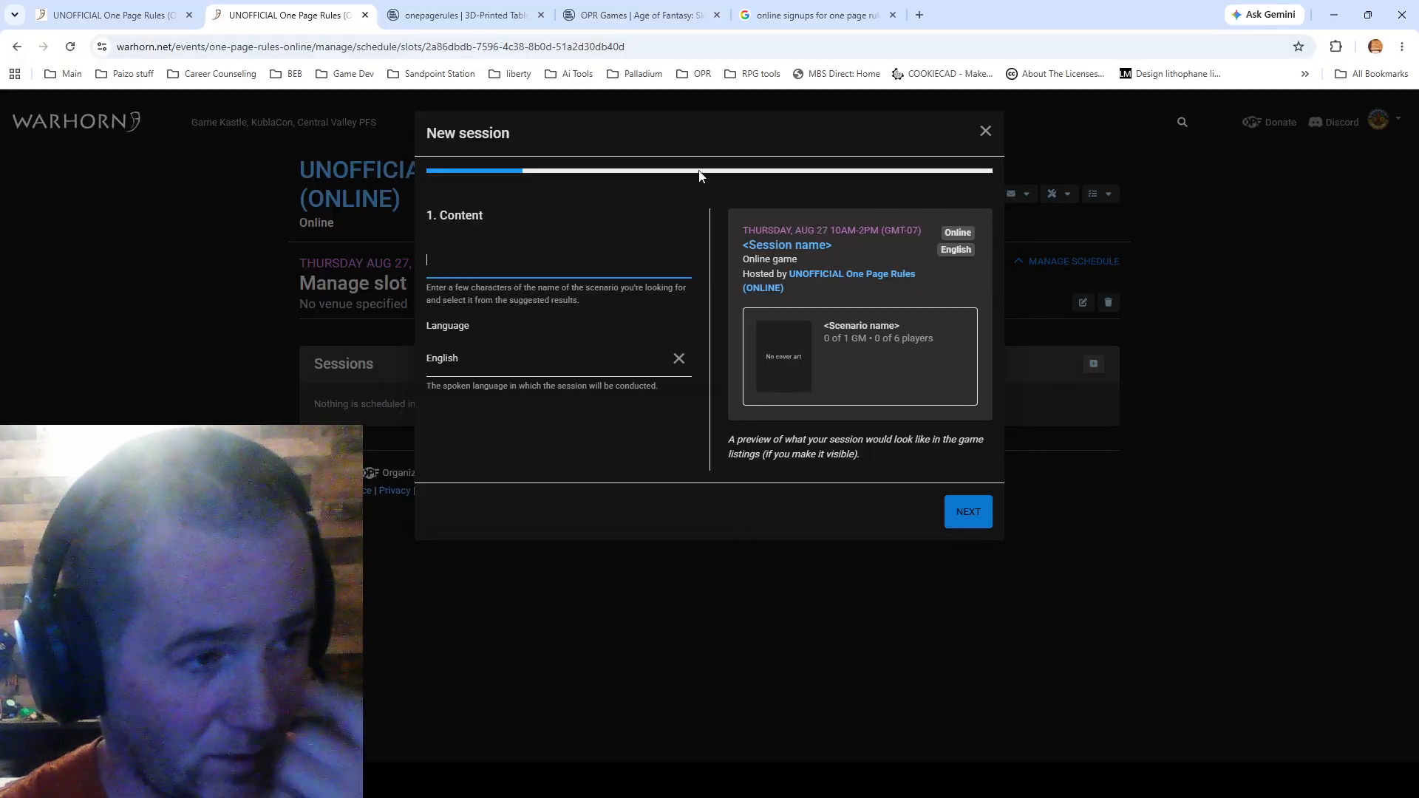
- Switch to the event's scenario management page and review the list of custom One Page Rules scenarios
{"action": "left_click", "coordinate": [121, 17]}
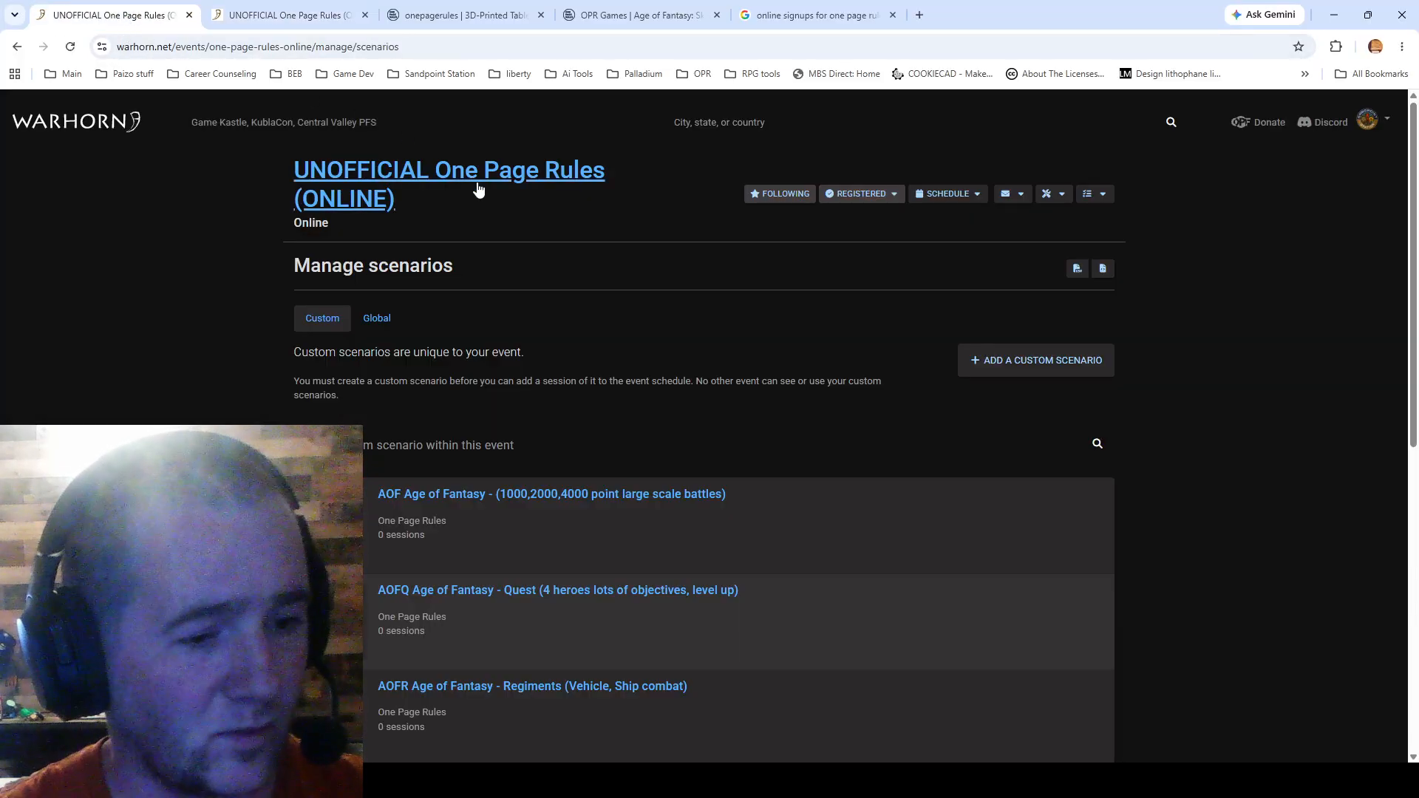
{"action": "scroll", "coordinate": [476, 189], "scroll_direction": "down", "scroll_amount": 7}
{"action": "scroll", "coordinate": [477, 195], "scroll_direction": "down", "scroll_amount": 2}
{"action": "scroll", "coordinate": [699, 375], "scroll_direction": "up", "scroll_amount": 5}
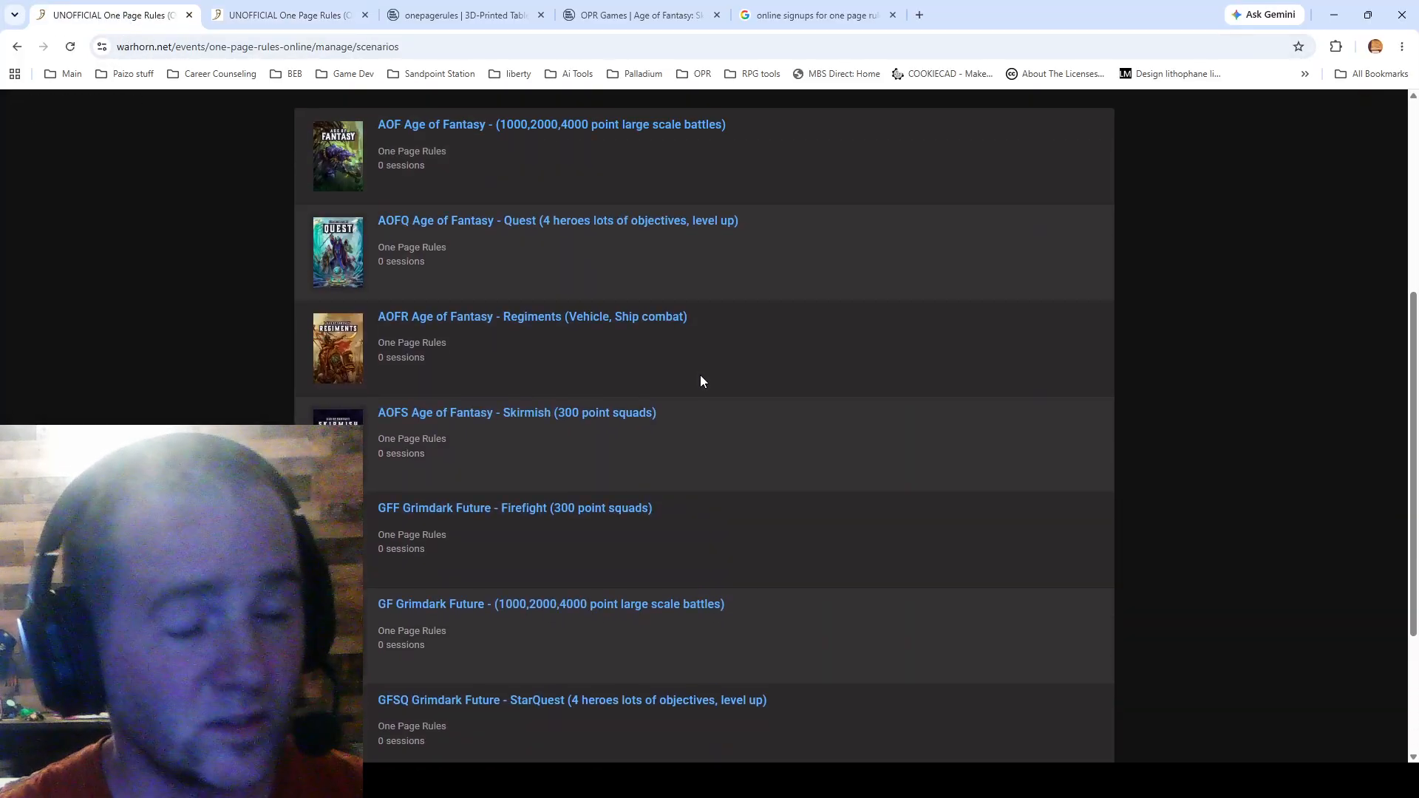
{"action": "scroll", "coordinate": [702, 377], "scroll_direction": "down", "scroll_amount": 2}
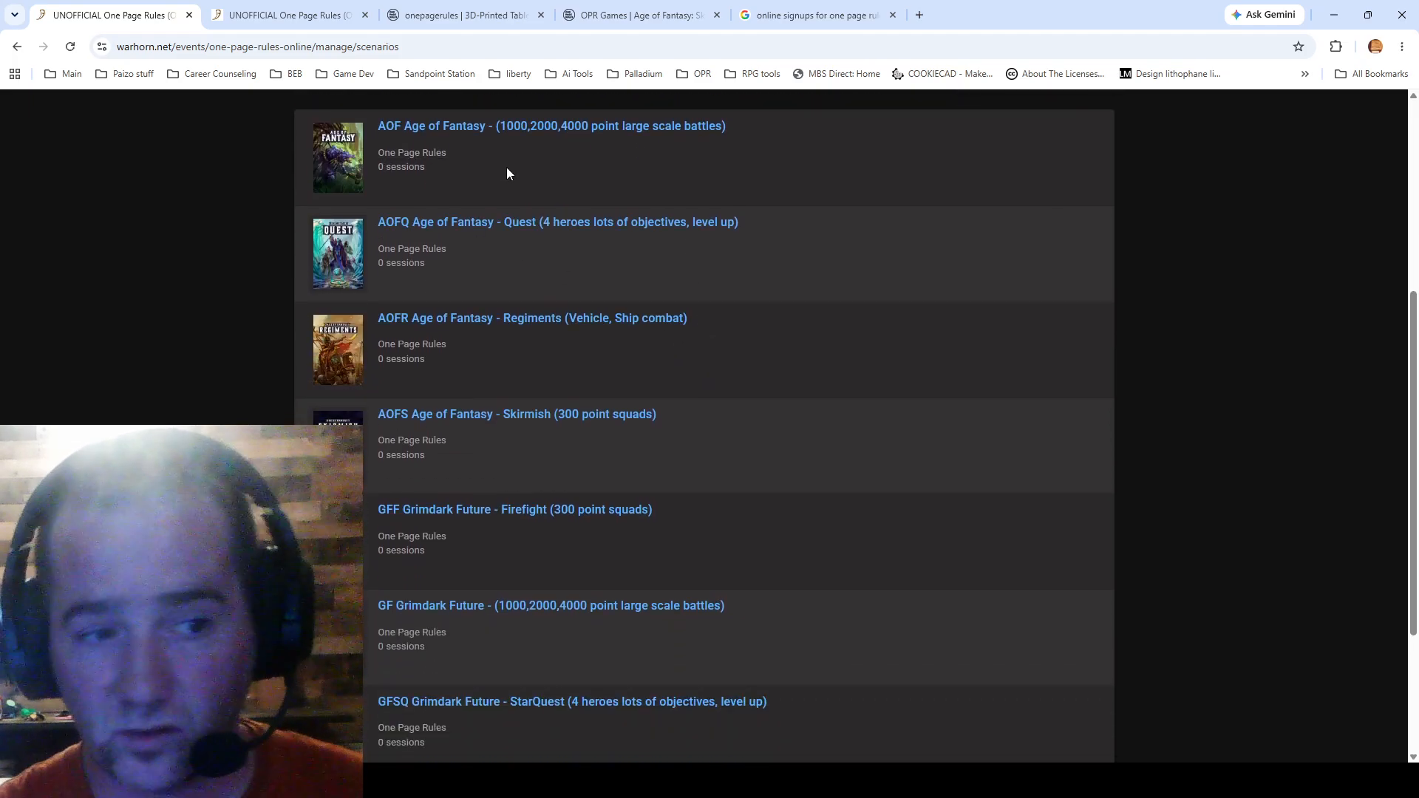
{"action": "scroll", "coordinate": [610, 399], "scroll_direction": "down", "scroll_amount": 1}
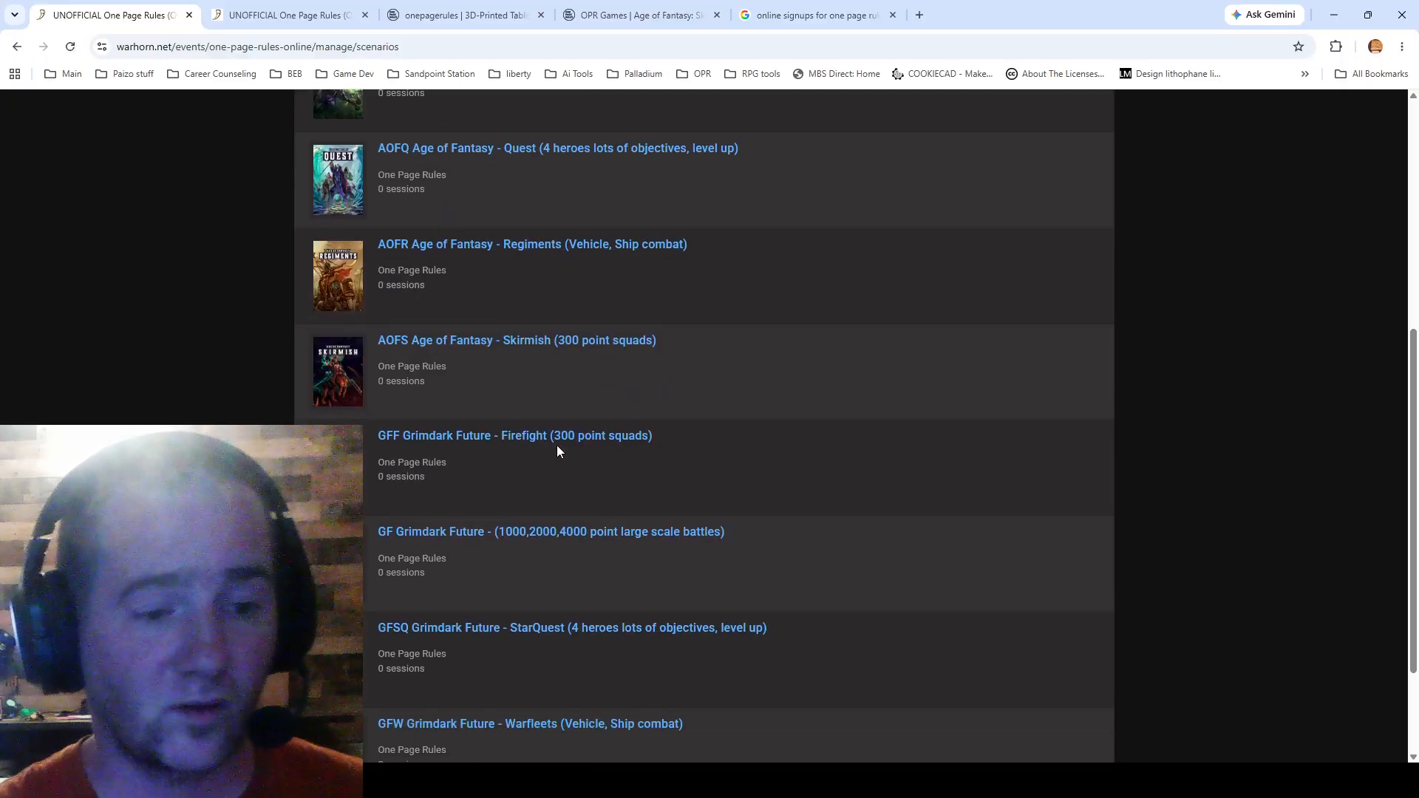
- Examine the custom scenario list for the abbreviations that start the Age of Fantasy and Grimdark Future scenario names
{"action": "scroll", "coordinate": [579, 620], "scroll_direction": "down", "scroll_amount": 1}
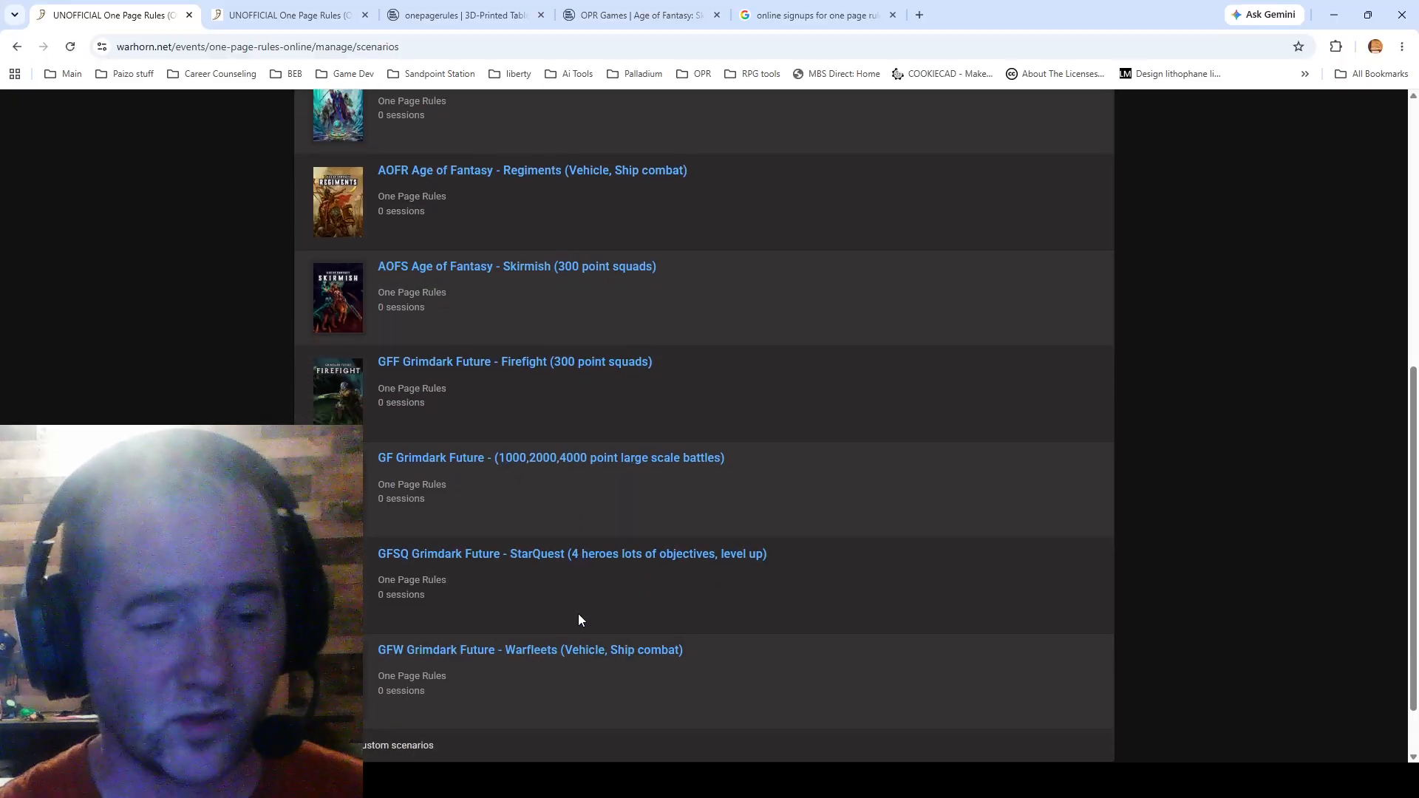
{"action": "scroll", "coordinate": [634, 548], "scroll_direction": "up", "scroll_amount": 1}
{"action": "scroll", "coordinate": [637, 549], "scroll_direction": "up", "scroll_amount": 2}
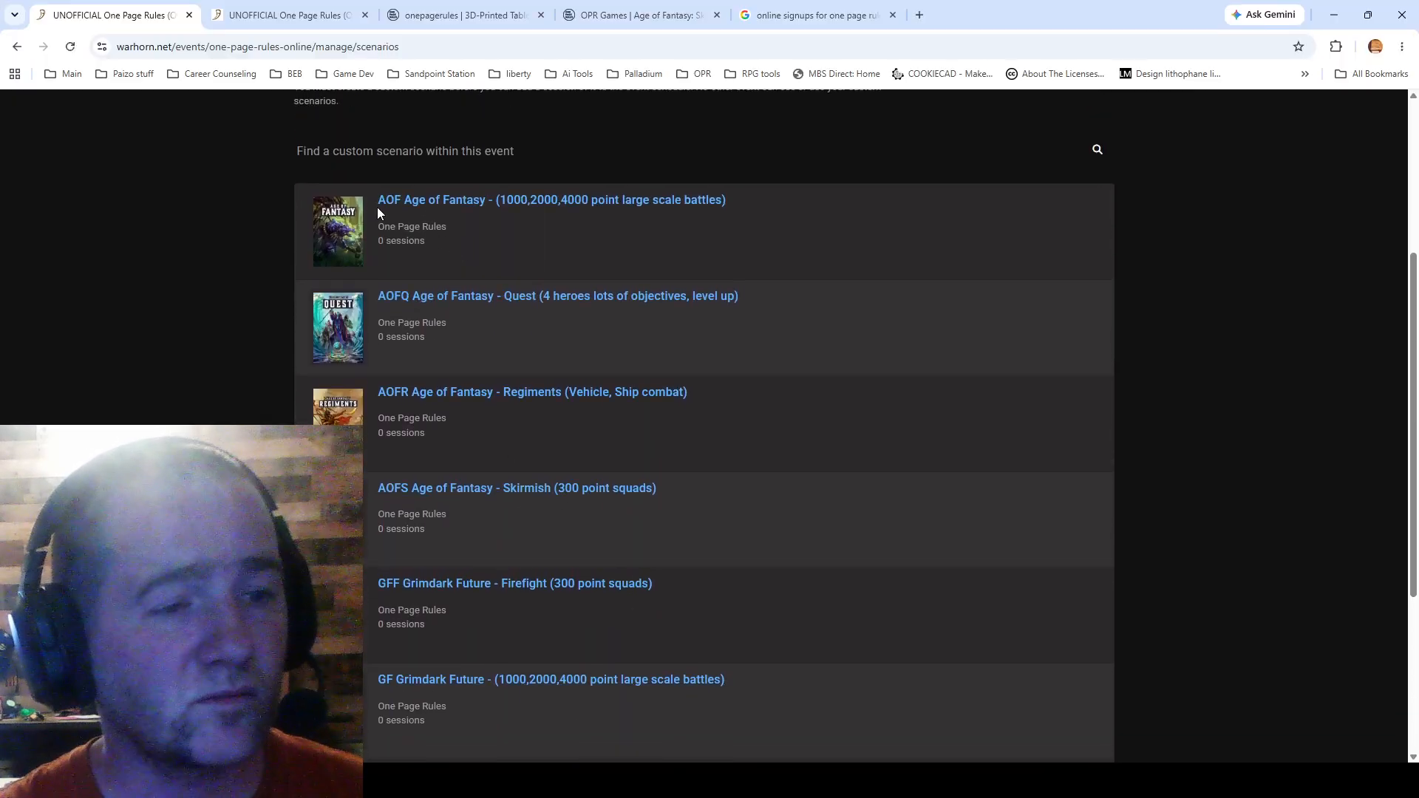
{"action": "left_click_drag", "start_coordinate": [377, 206], "coordinate": [404, 206]}
{"action": "scroll", "coordinate": [412, 275], "scroll_direction": "down", "scroll_amount": 3}
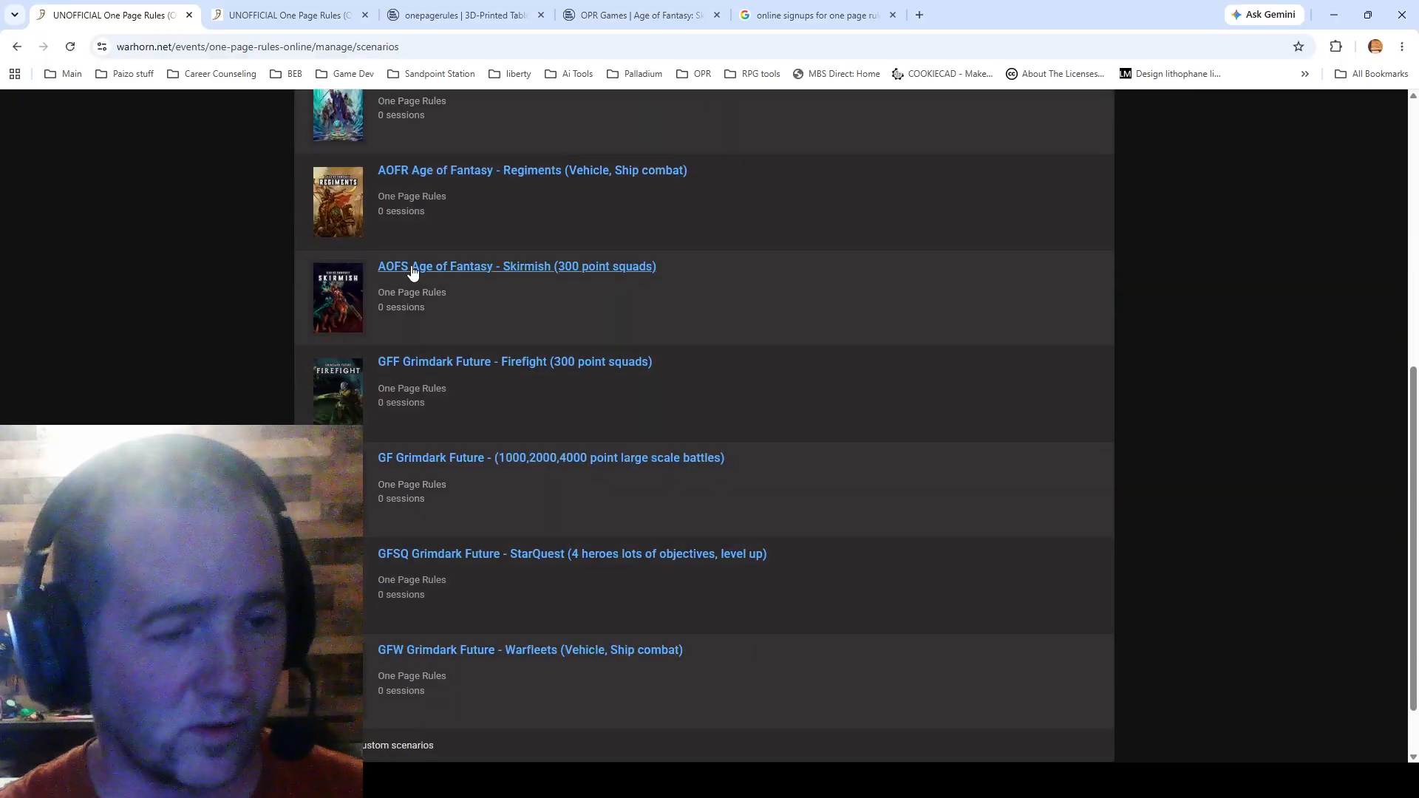
{"action": "scroll", "coordinate": [412, 279], "scroll_direction": "up", "scroll_amount": 2}
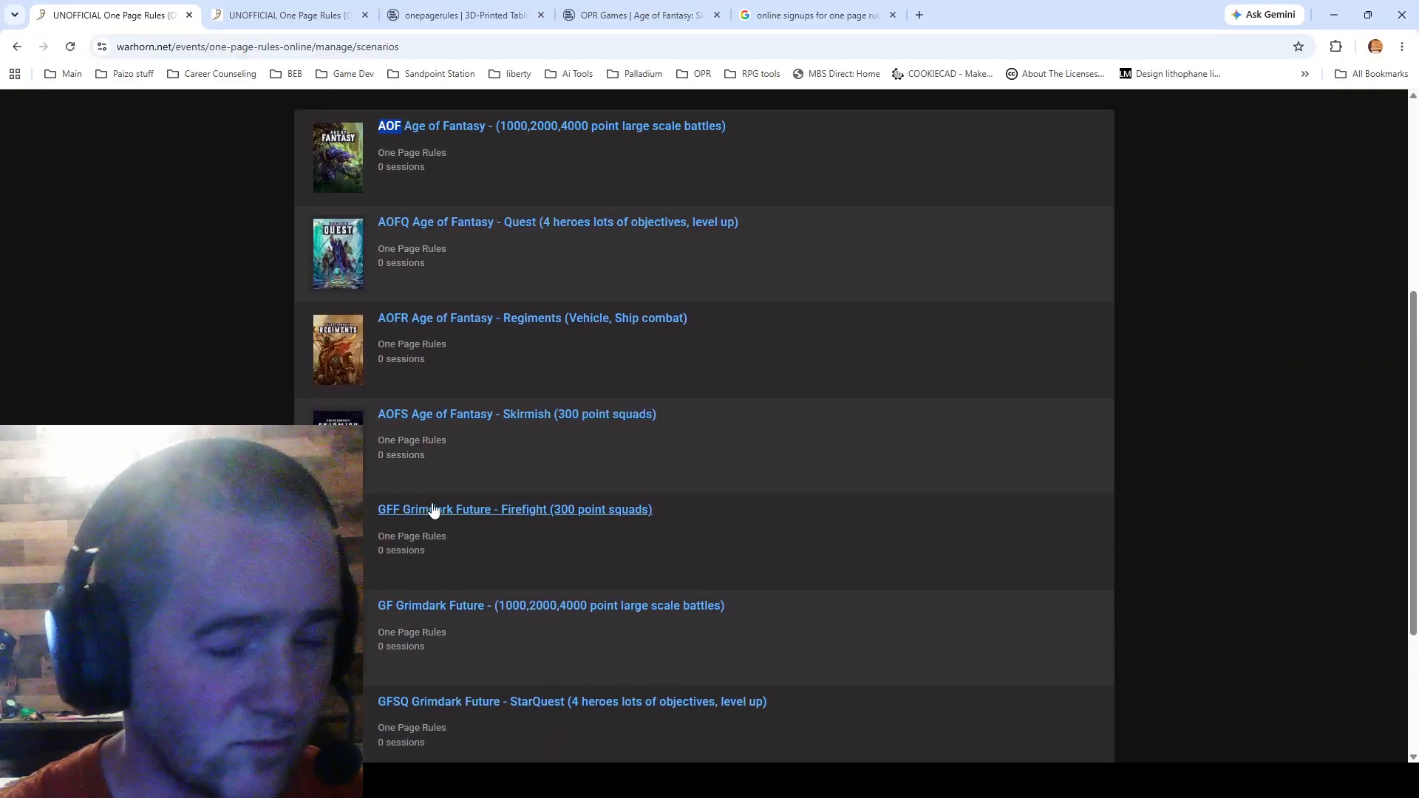
{"action": "scroll", "coordinate": [796, 461], "scroll_direction": "up", "scroll_amount": 1}
{"action": "scroll", "coordinate": [796, 455], "scroll_direction": "up", "scroll_amount": 1}
{"action": "scroll", "coordinate": [791, 456], "scroll_direction": "down", "scroll_amount": 5}
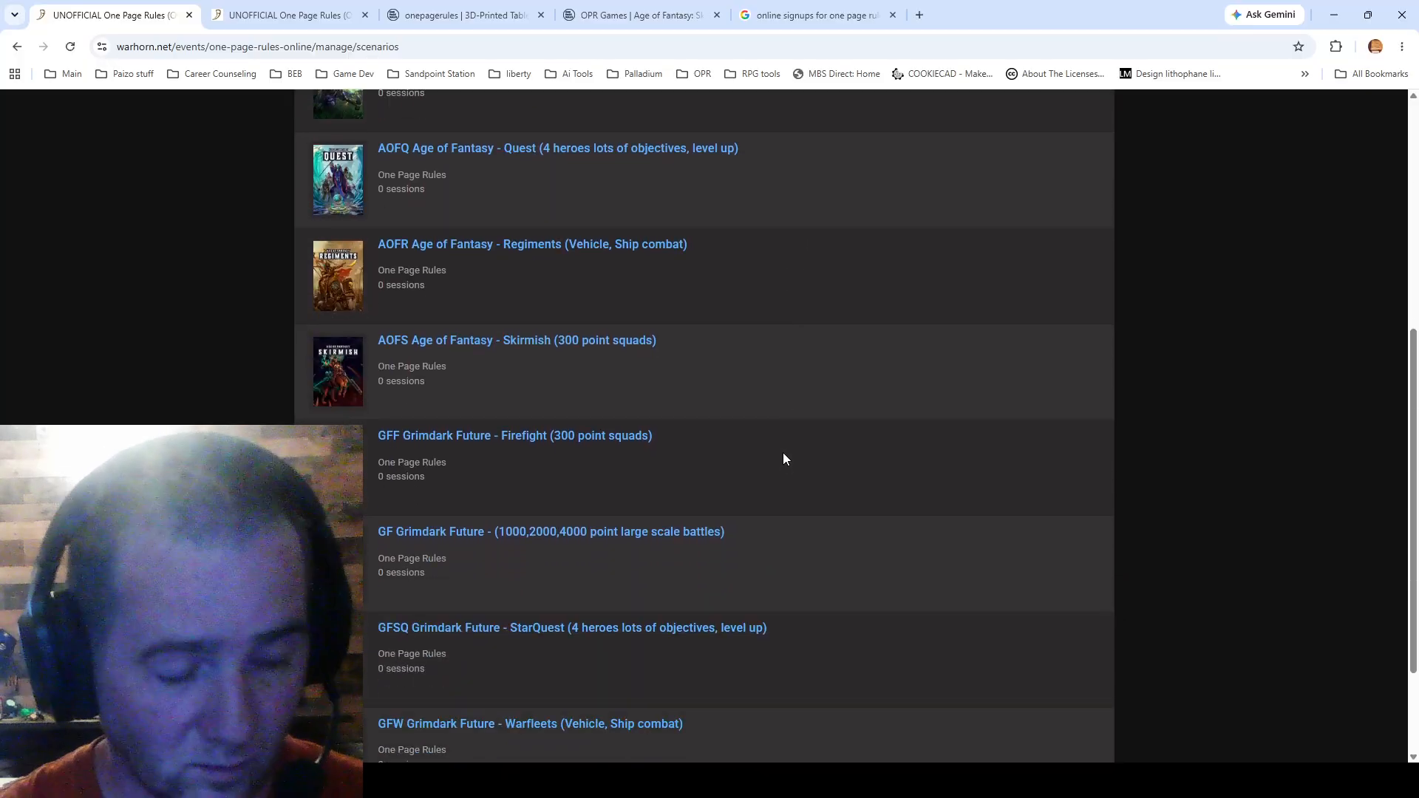
{"action": "scroll", "coordinate": [403, 429], "scroll_direction": "up", "scroll_amount": 6}
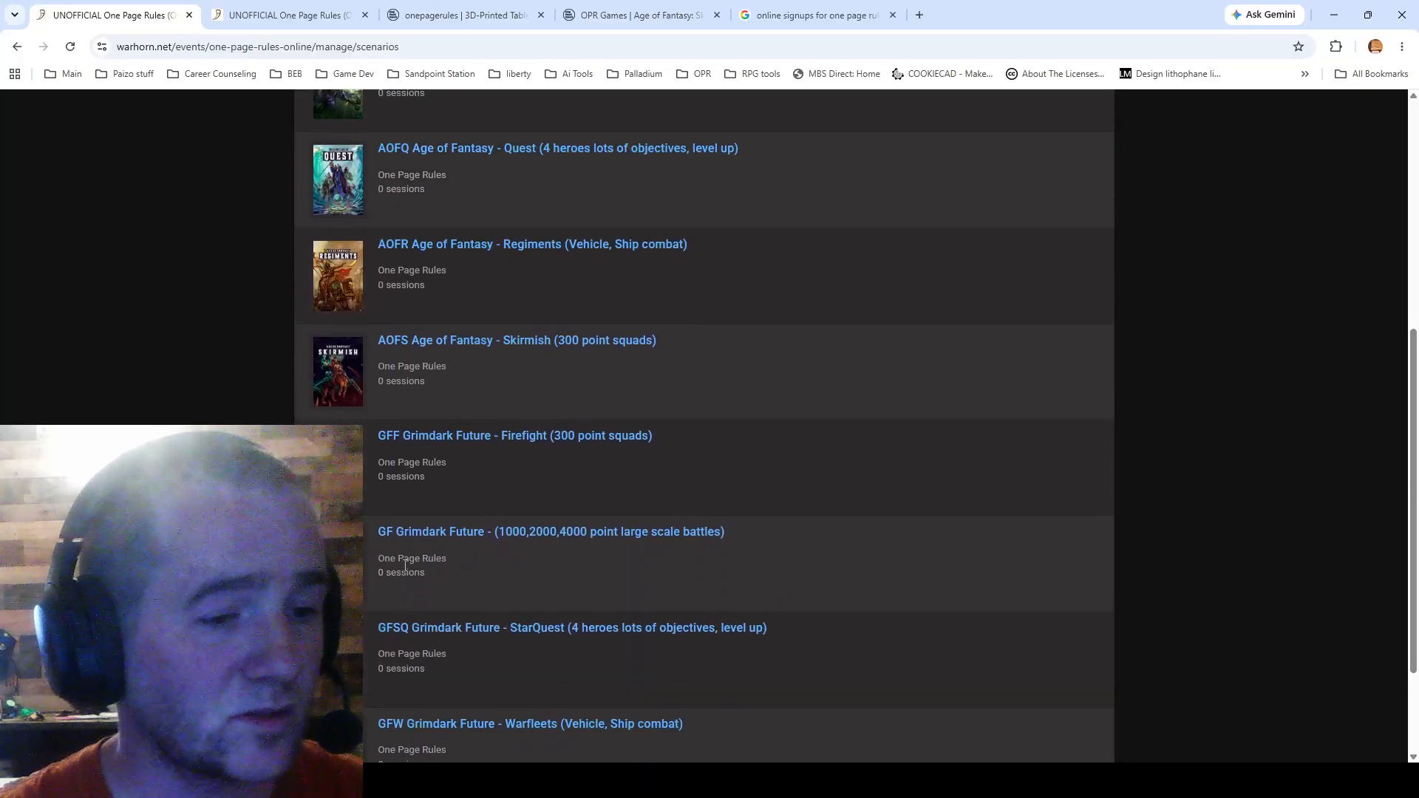
{"action": "scroll", "coordinate": [411, 434], "scroll_direction": "down", "scroll_amount": 1}
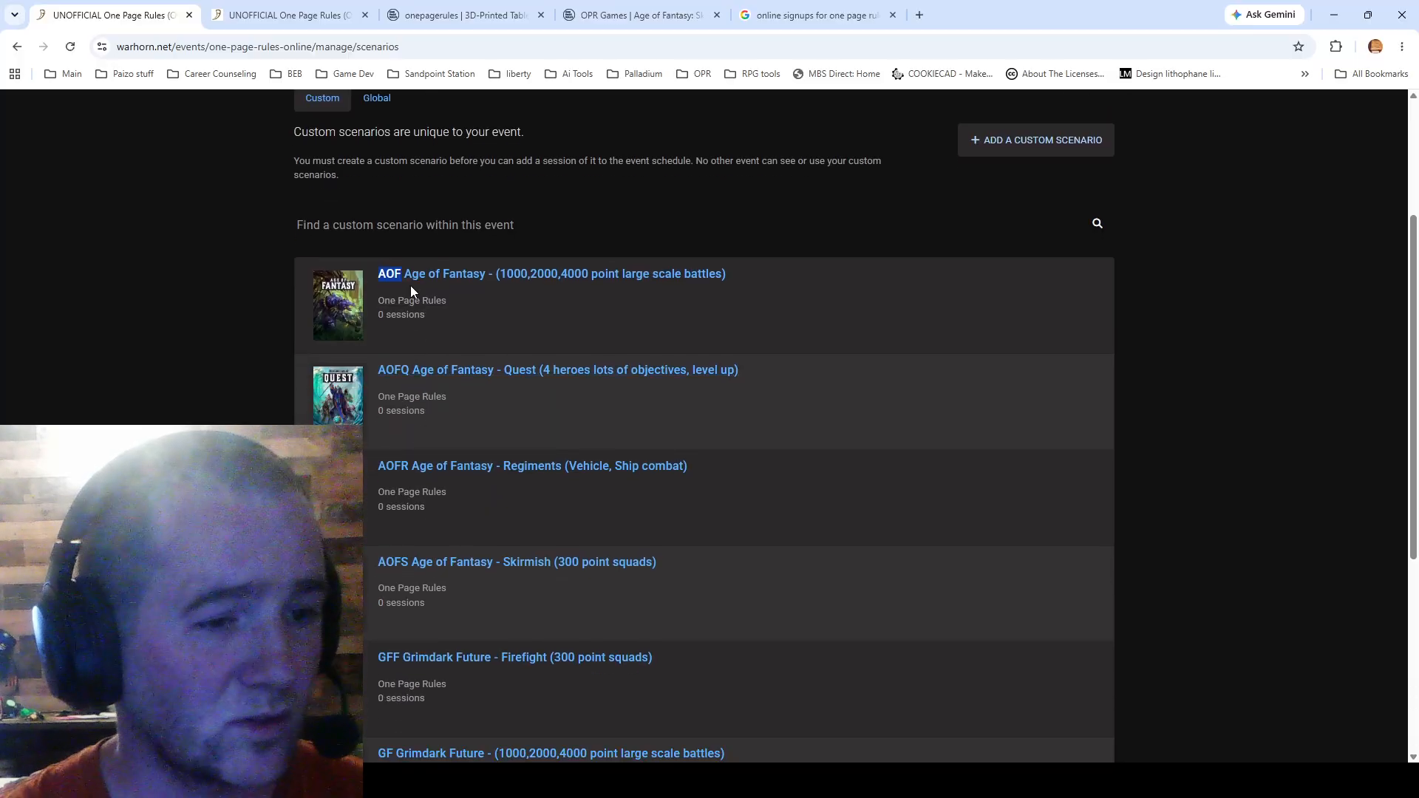
{"action": "scroll", "coordinate": [409, 295], "scroll_direction": "down", "scroll_amount": 1}
{"action": "scroll", "coordinate": [748, 468], "scroll_direction": "up", "scroll_amount": 3}
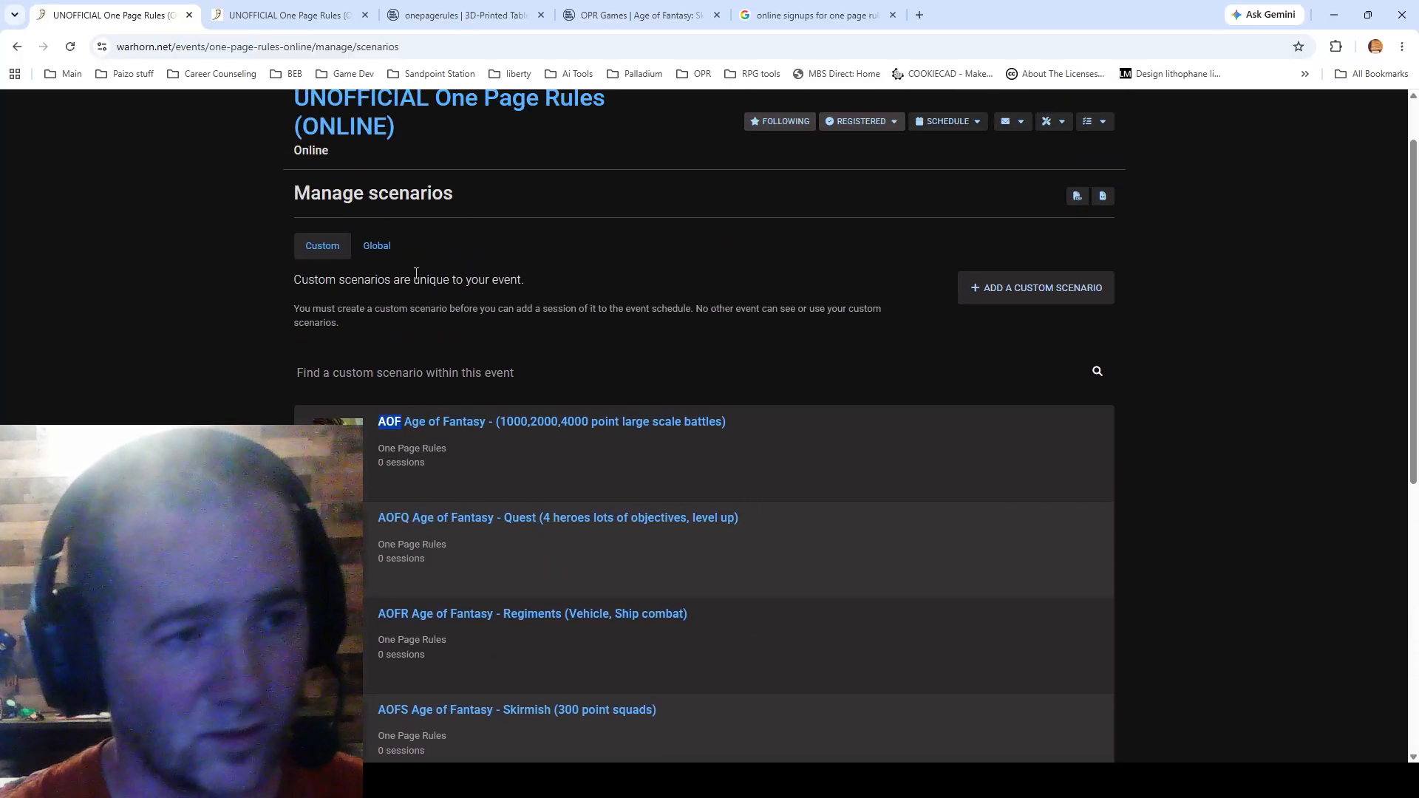
- Return to the new session and choose the scenario GF Grimdark Future - (1000,2000,4000 point large scale battles), keeping English and the Aug 27 time slot
{"action": "left_click", "coordinate": [301, 6]}
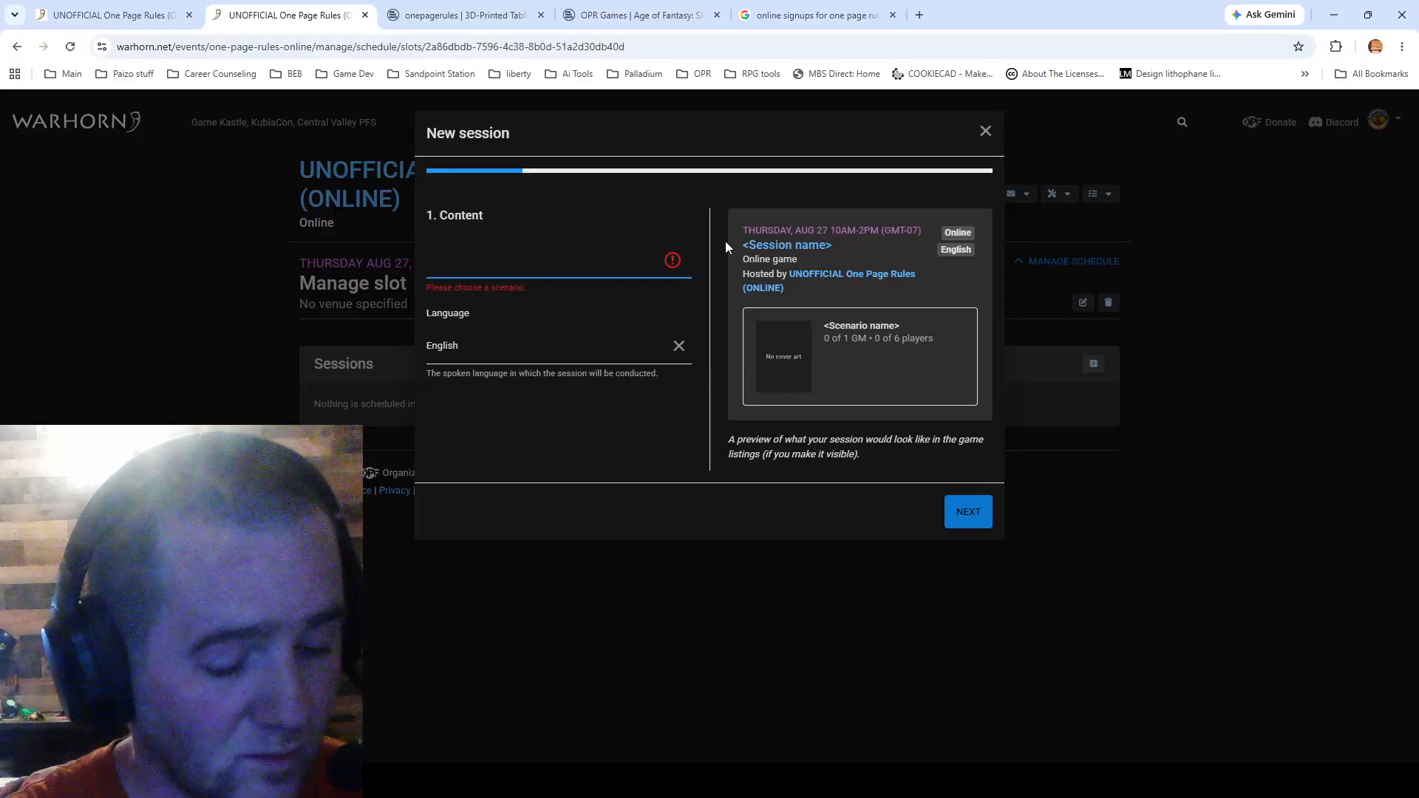
{"action": "type", "text": "GF"}
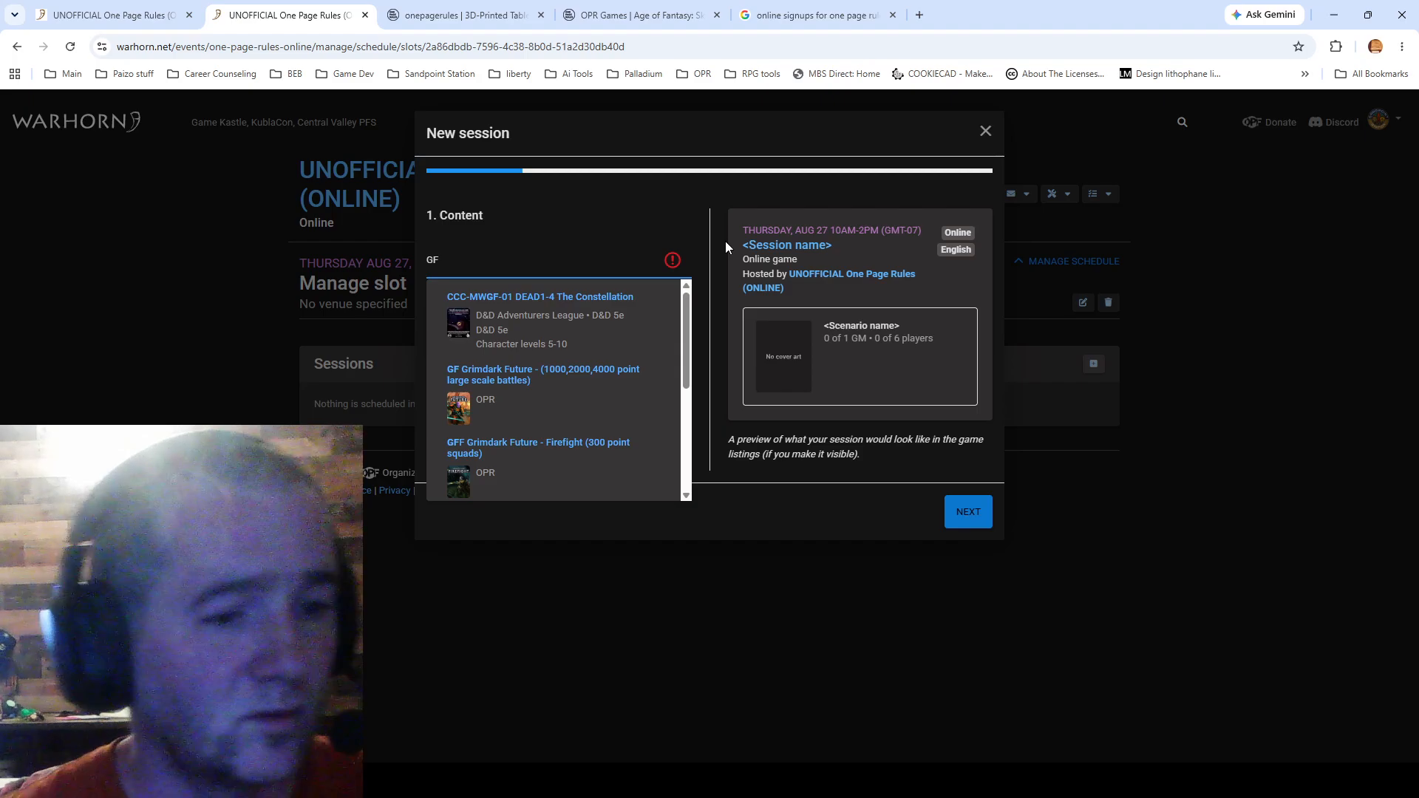
{"action": "left_click", "coordinate": [567, 380]}
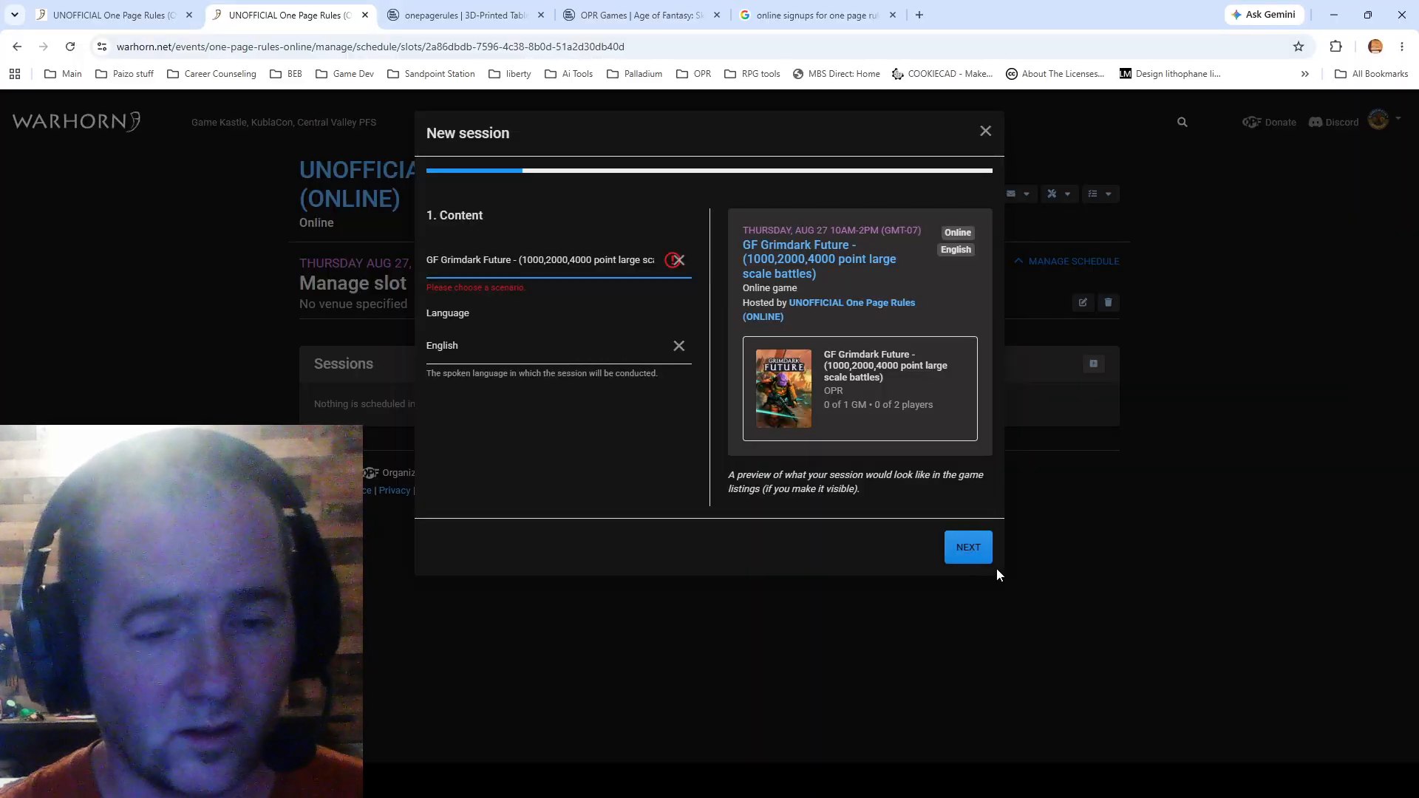
{"action": "left_click", "coordinate": [962, 552]}
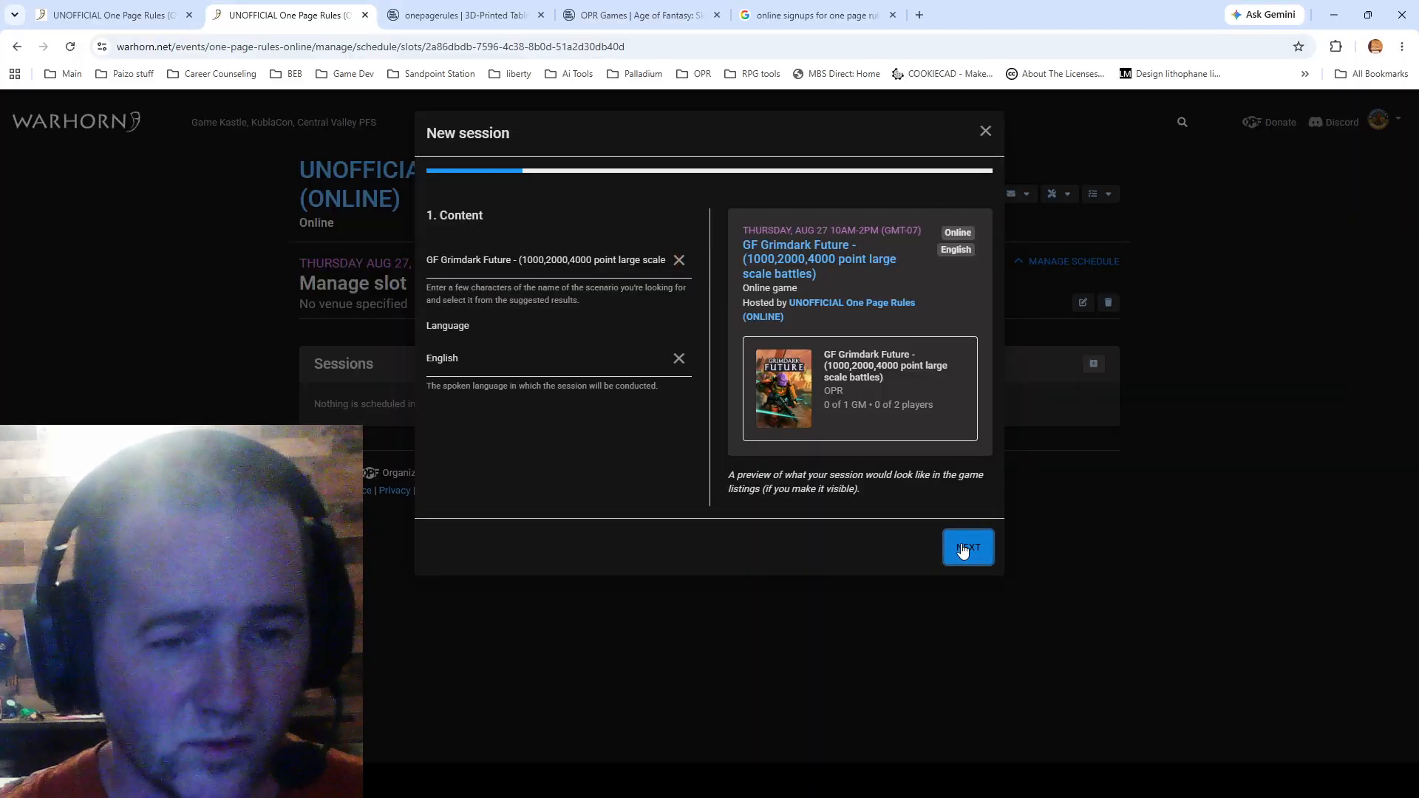
{"action": "left_click", "coordinate": [963, 551]}
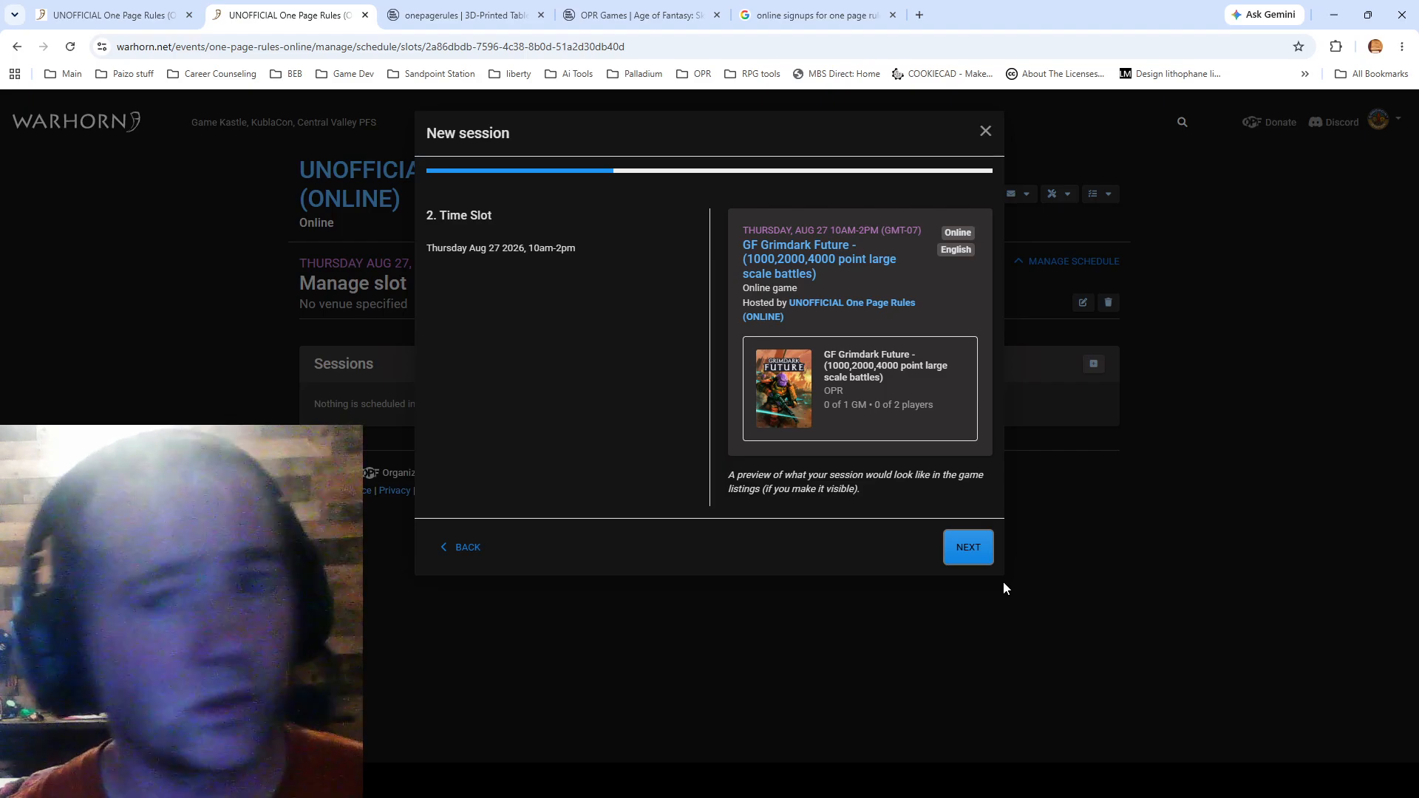
{"action": "left_click", "coordinate": [969, 556]}
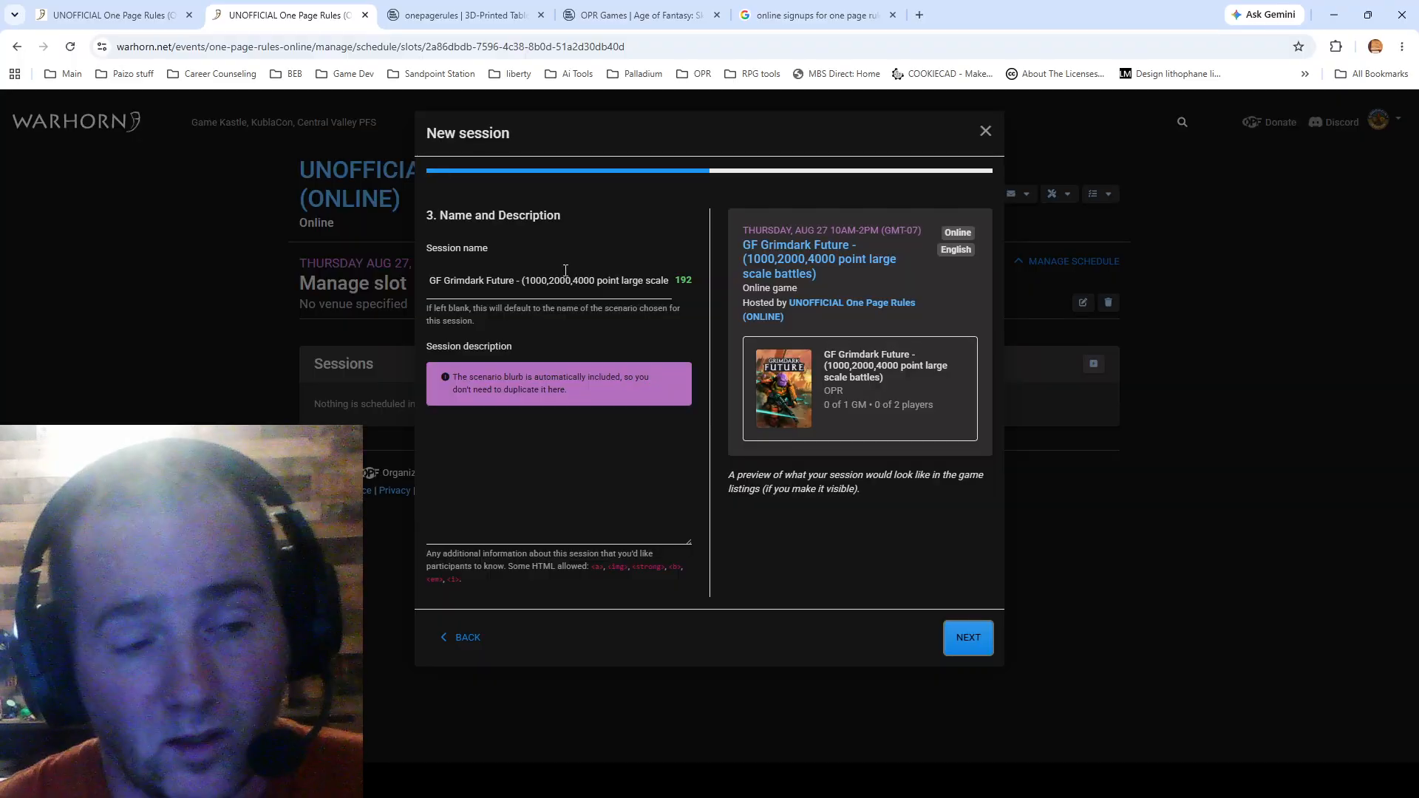
- Enter the session description "Hello this will be my first ONLINE GAME!", keeping the default session name, and continue to the location
{"action": "left_click", "coordinate": [580, 447]}
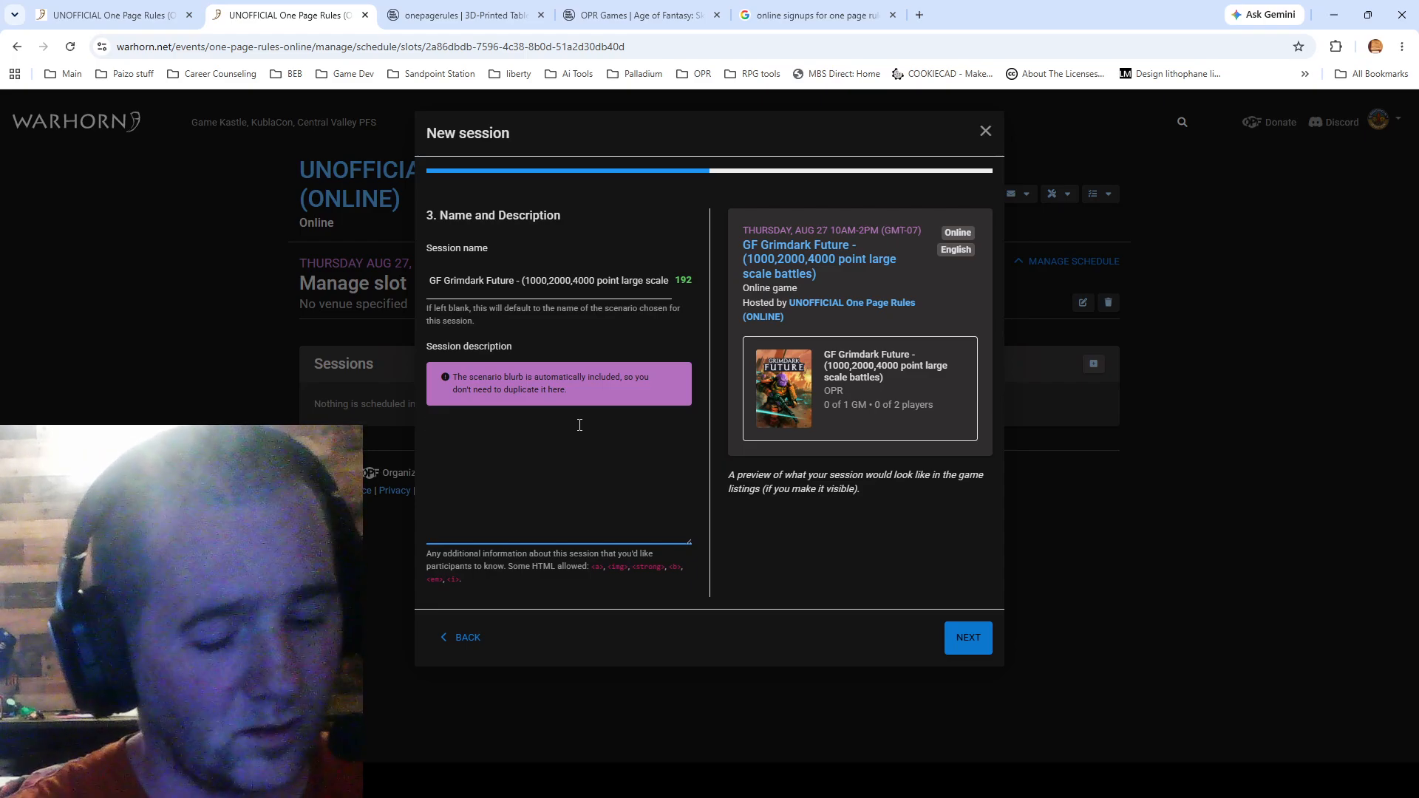
{"action": "type", "text": "Hello THI"}
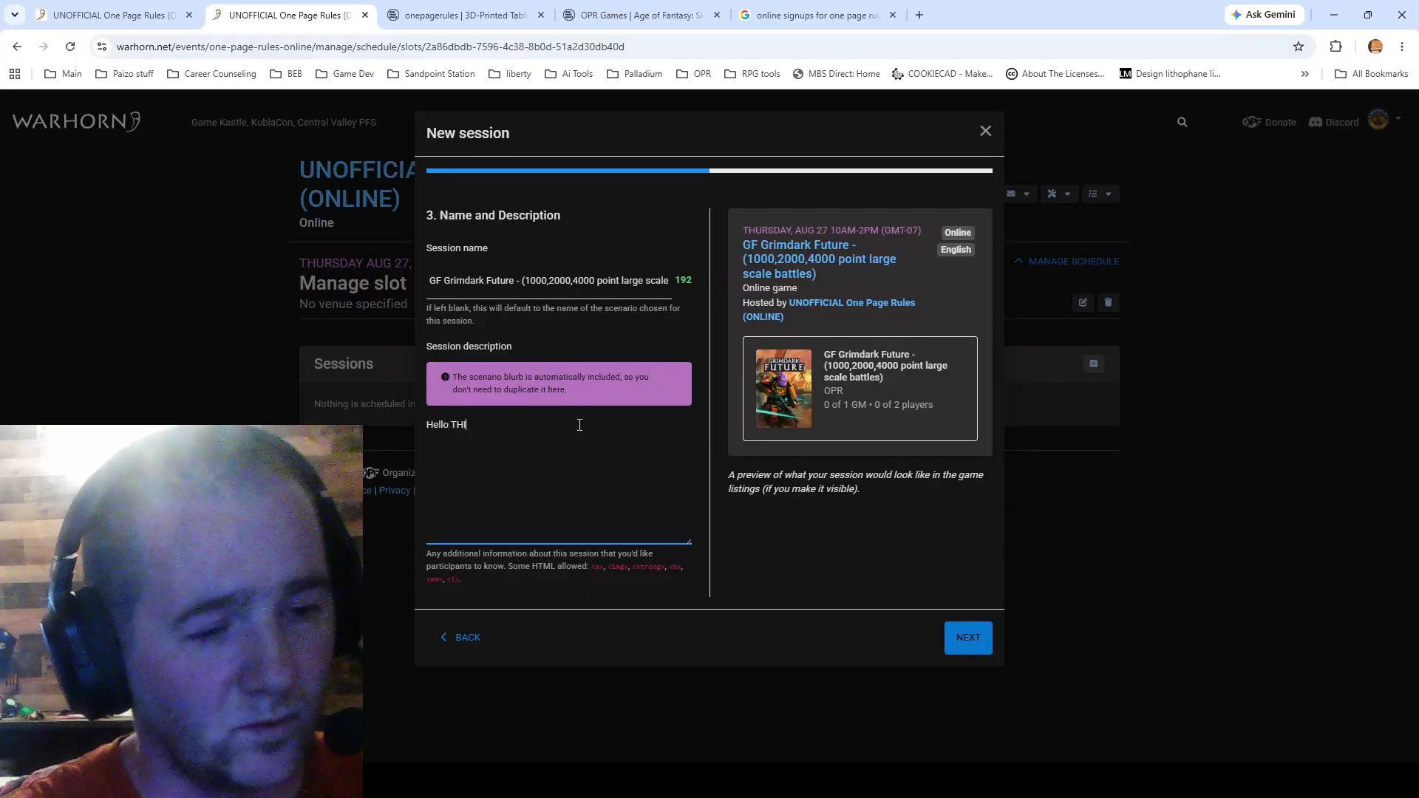
{"action": "key", "text": "BackSpace"}
{"action": "key", "text": "BackSpace"}
{"action": "key", "text": "BackSpace"}
{"action": "type", "text": "this wi"}
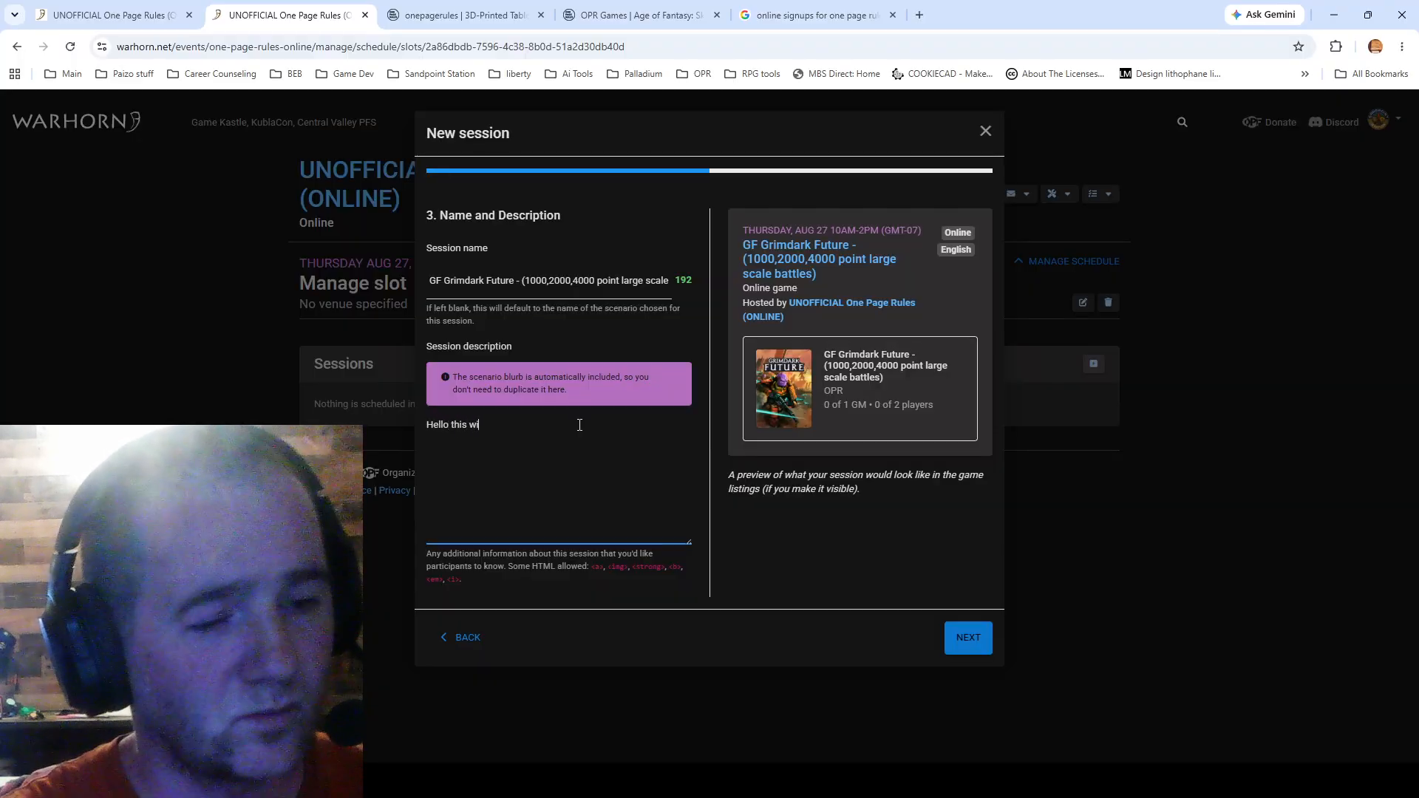
{"action": "type", "text": "ll be my firs"}
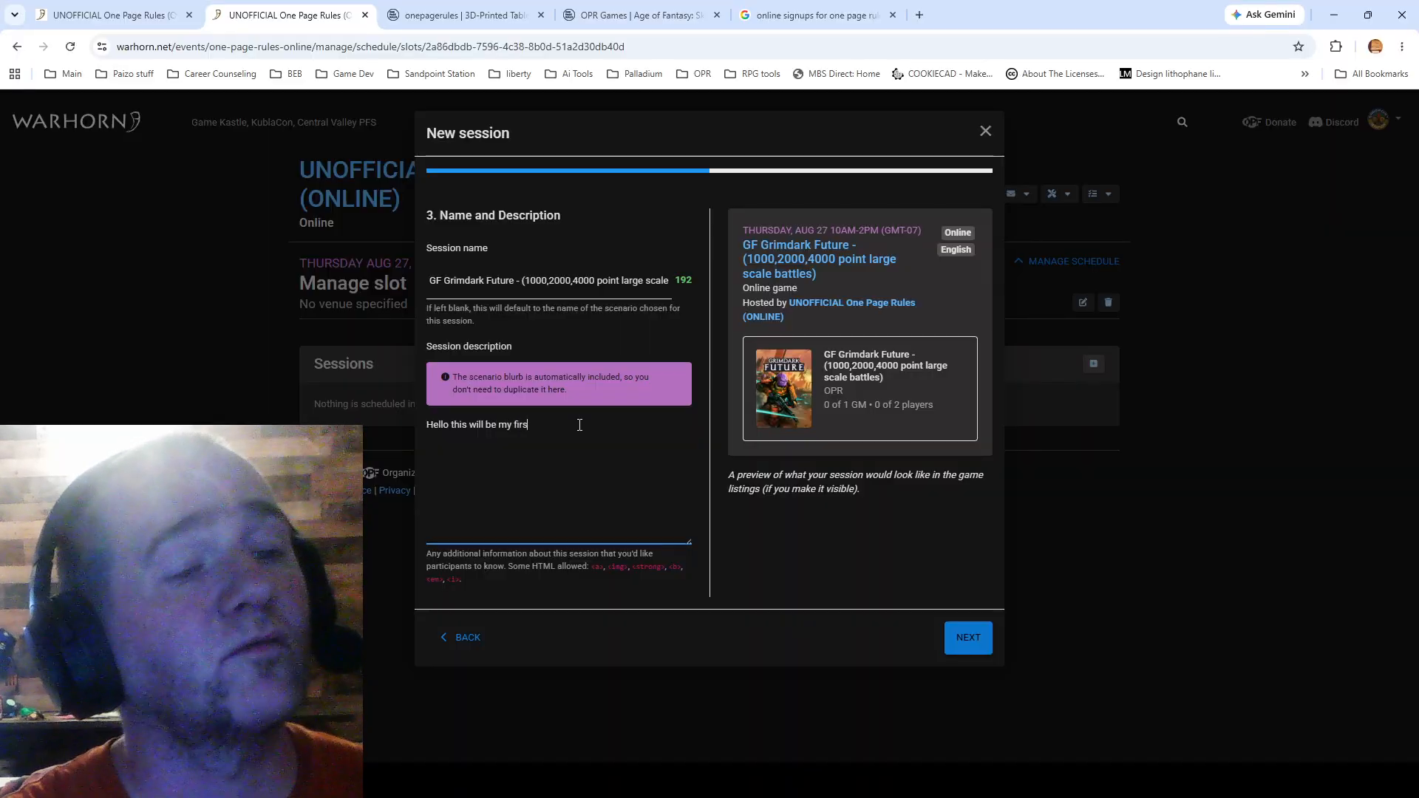
{"action": "type", "text": "t ONLINE "}
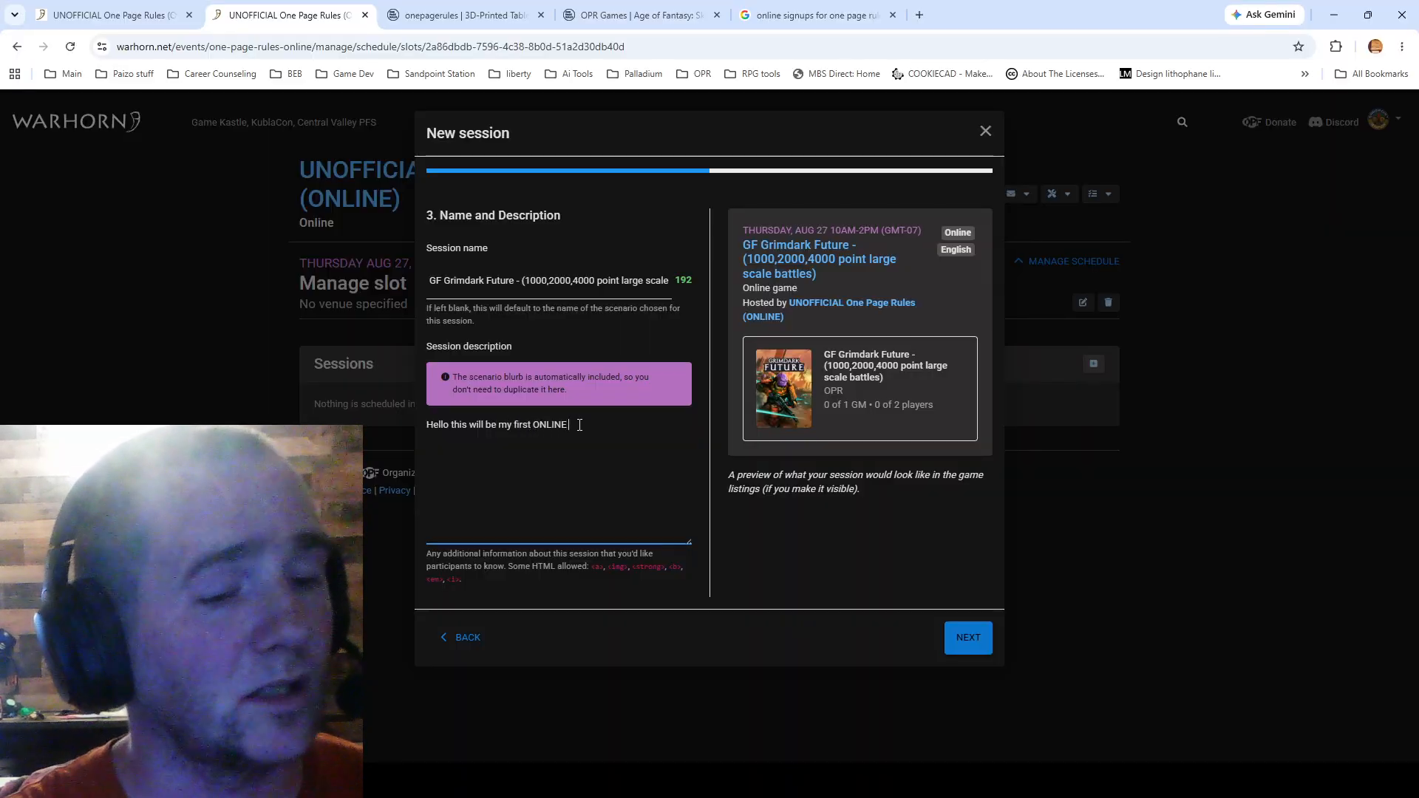
{"action": "type", "text": "GAME!  "}
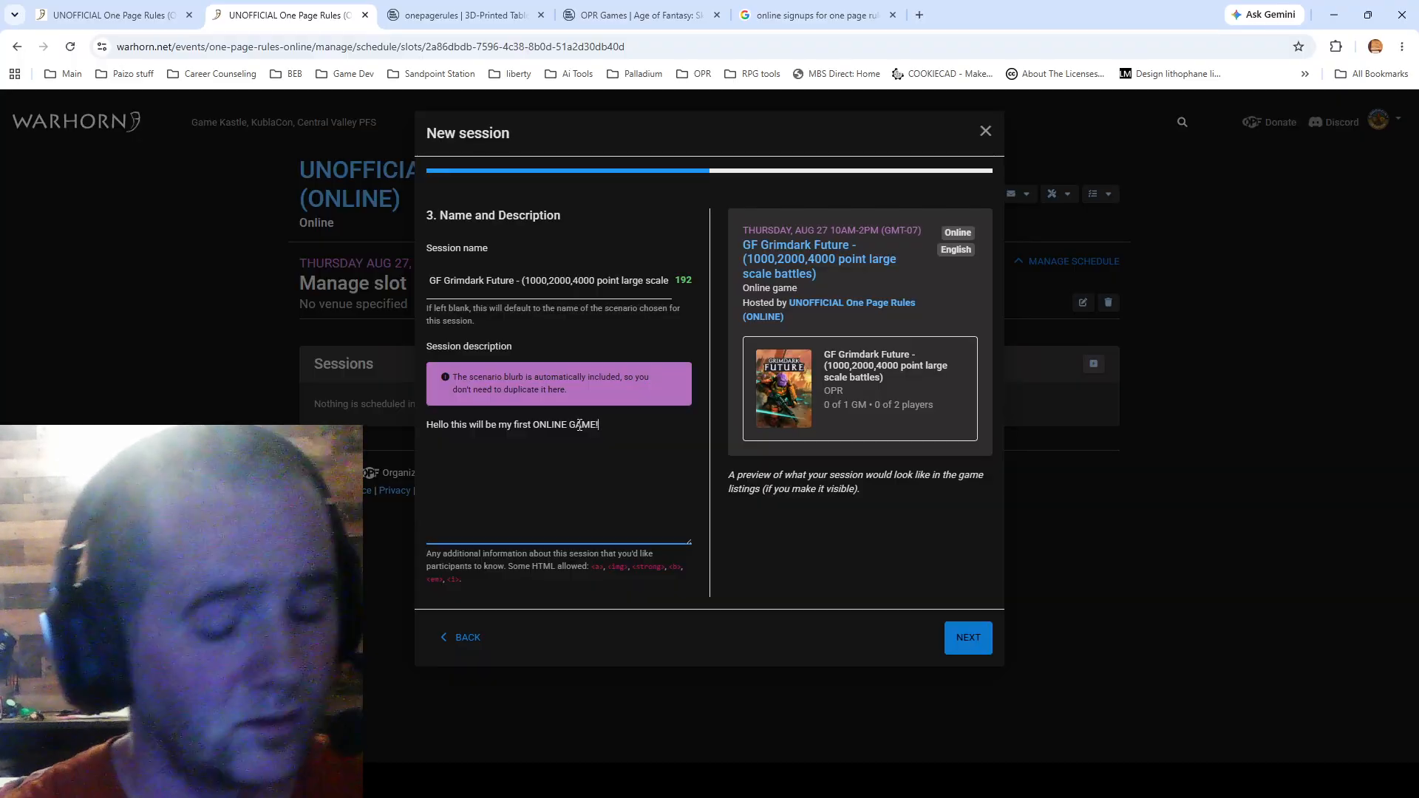
{"action": "type", "text": "LO"}
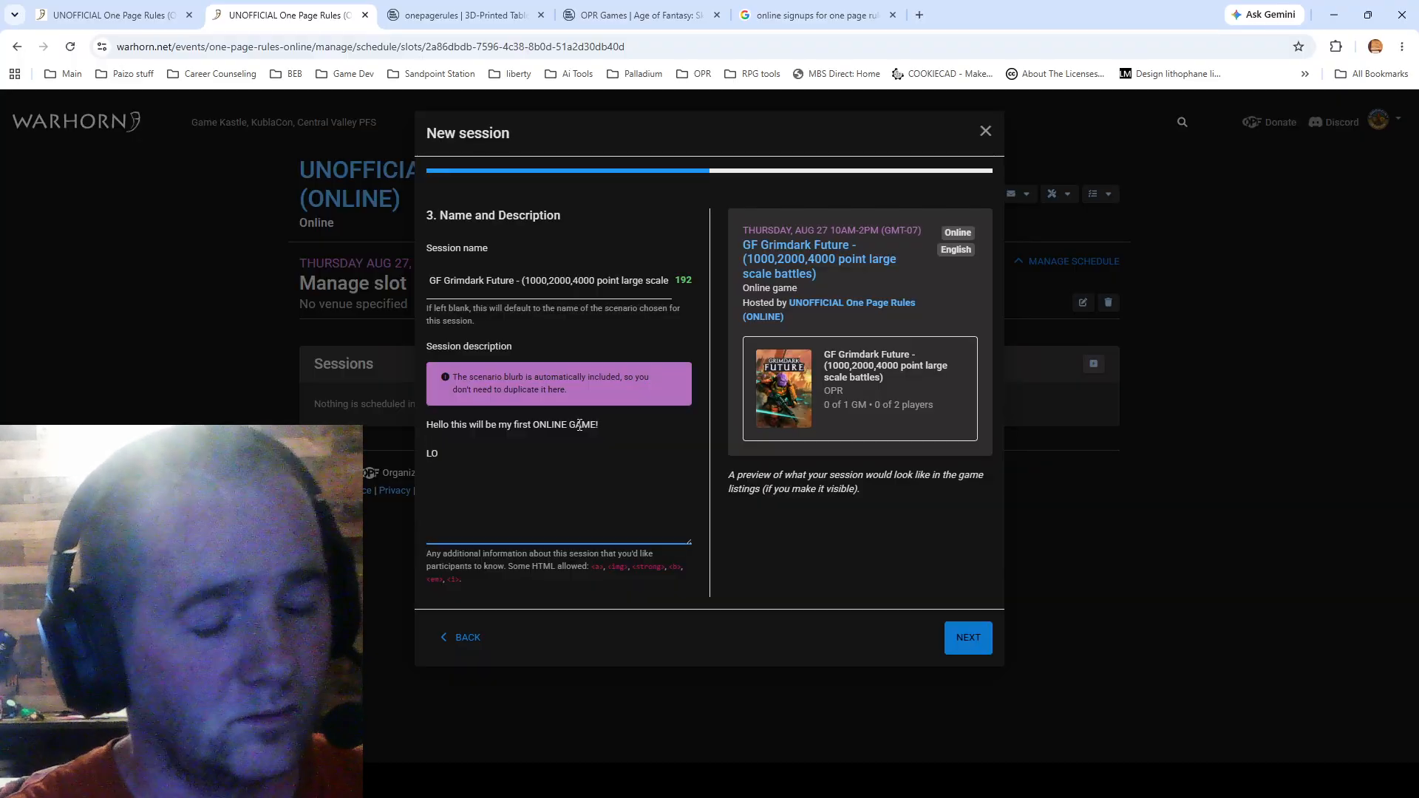
{"action": "left_click", "coordinate": [983, 641]}
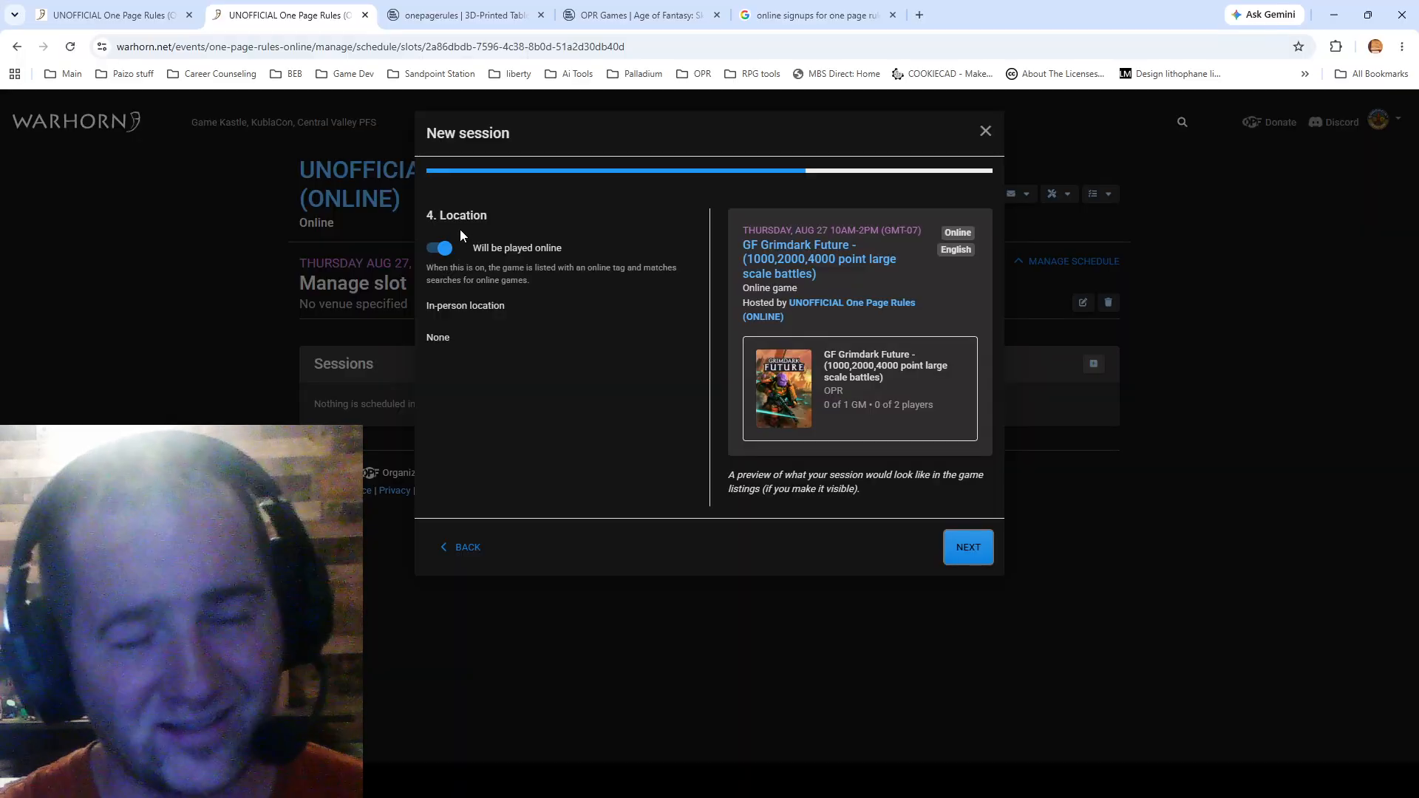
- Keep the session online with 1 table and 2 players, disable the use of GMs, and continue to the review
{"action": "left_click", "coordinate": [970, 548]}
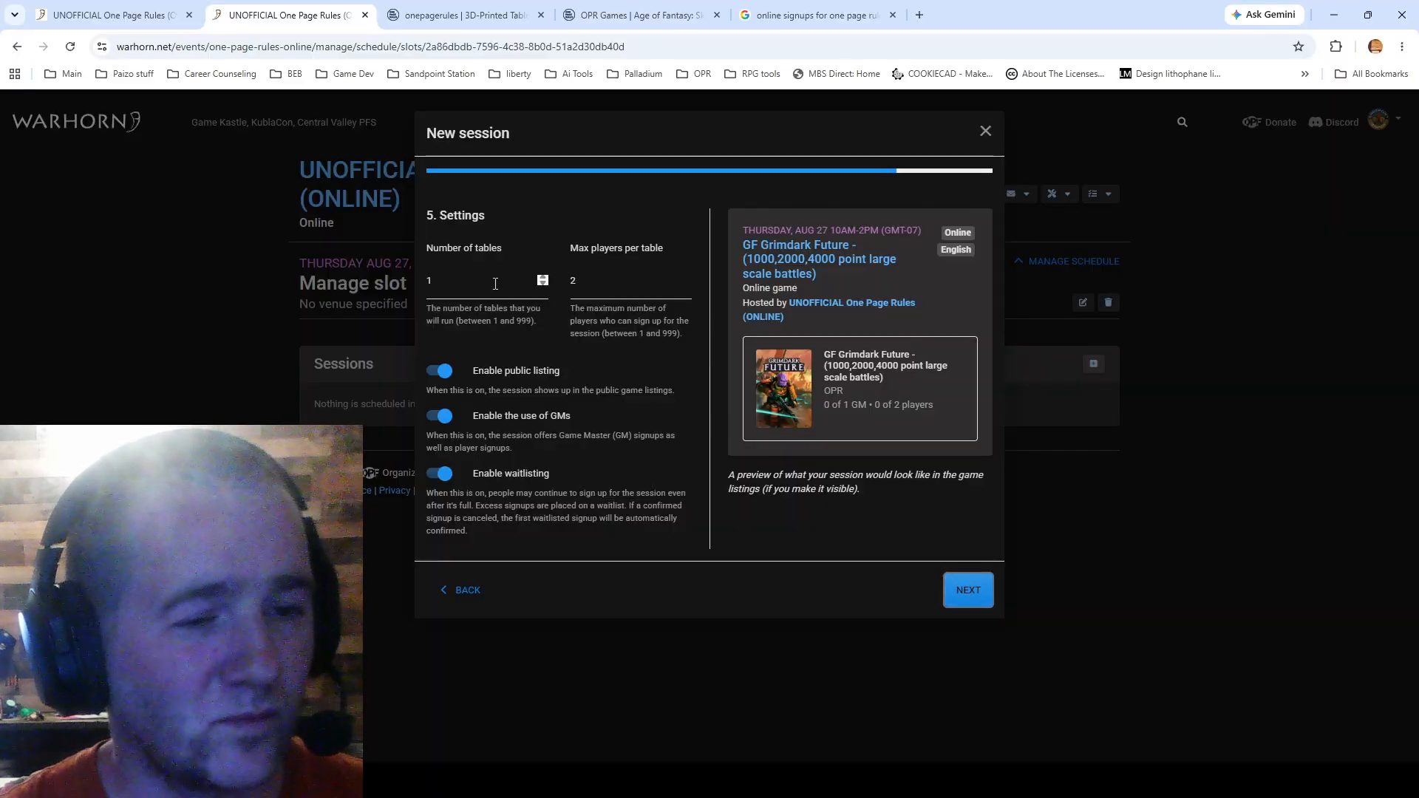
{"action": "left_click", "coordinate": [509, 417]}
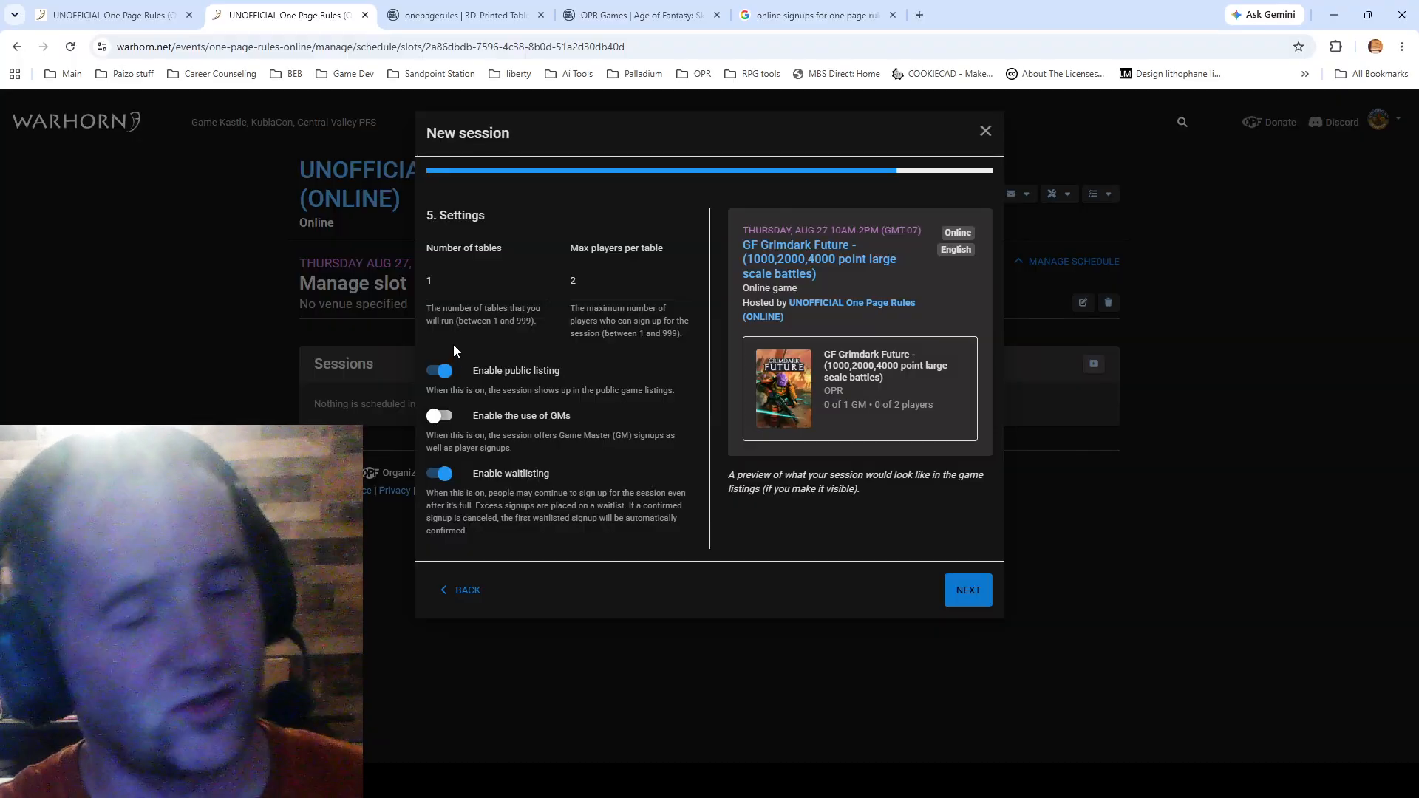
{"action": "left_click", "coordinate": [970, 595]}
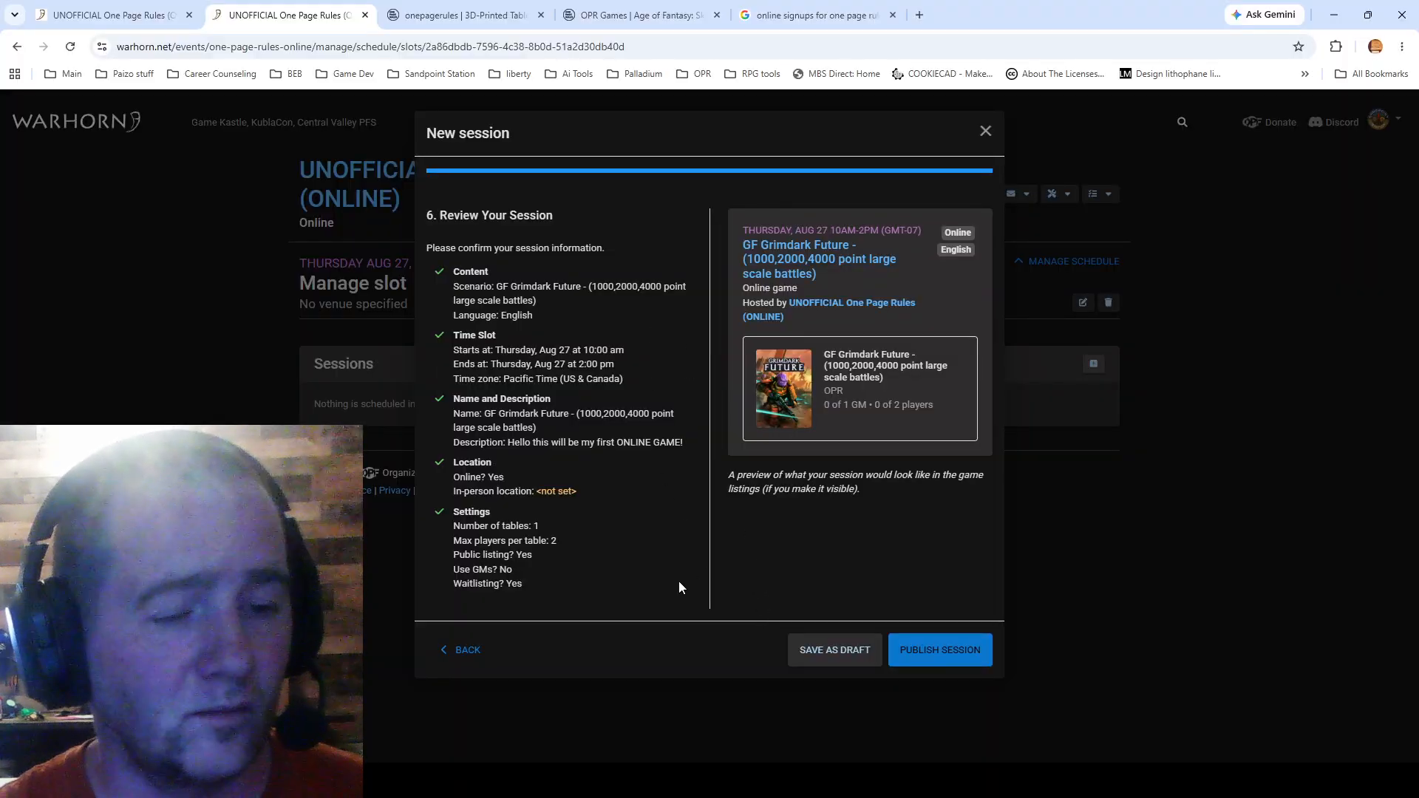
- Check the GM setting in the session summary, publish the session and close the new session dialog
{"action": "left_click_drag", "start_coordinate": [505, 572], "coordinate": [445, 574]}
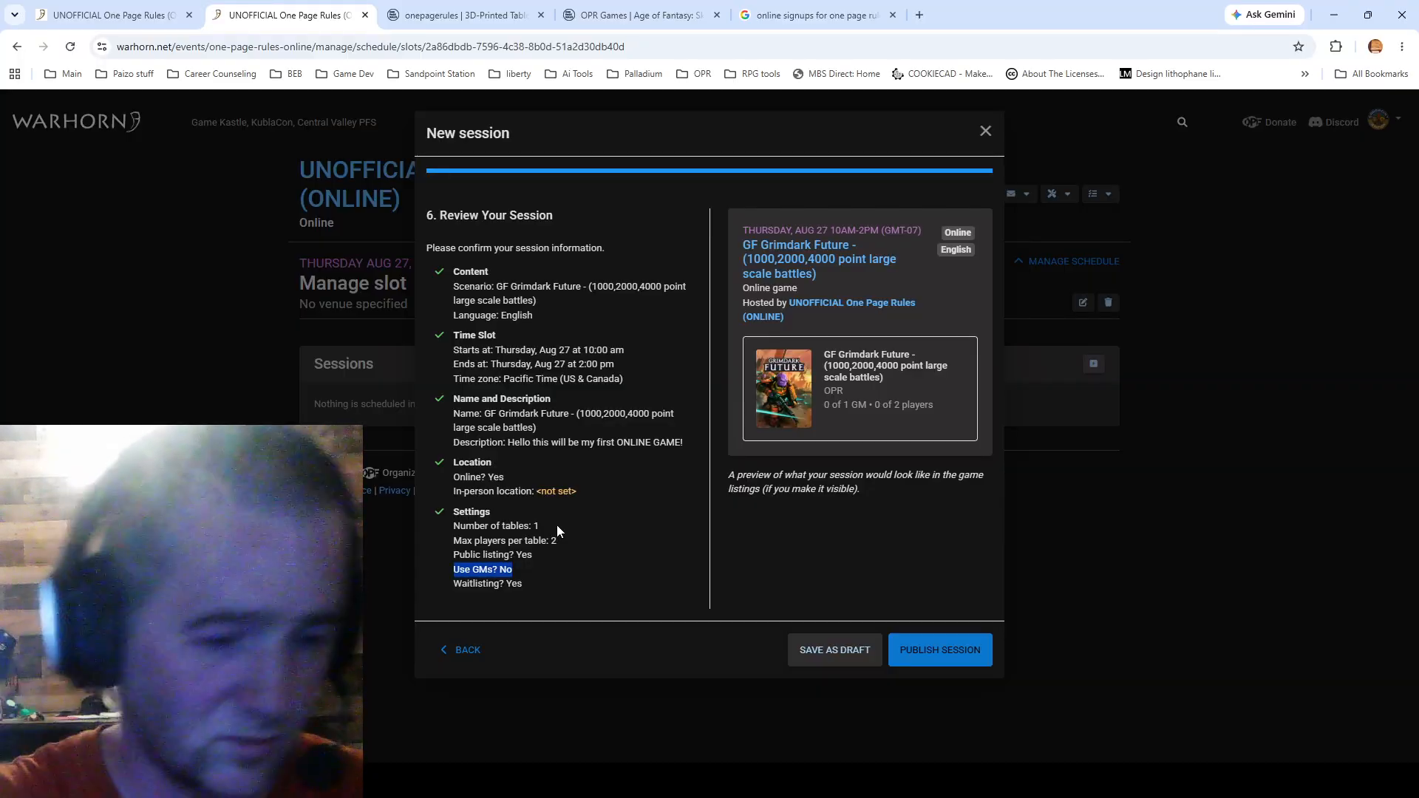
{"action": "left_click", "coordinate": [956, 655]}
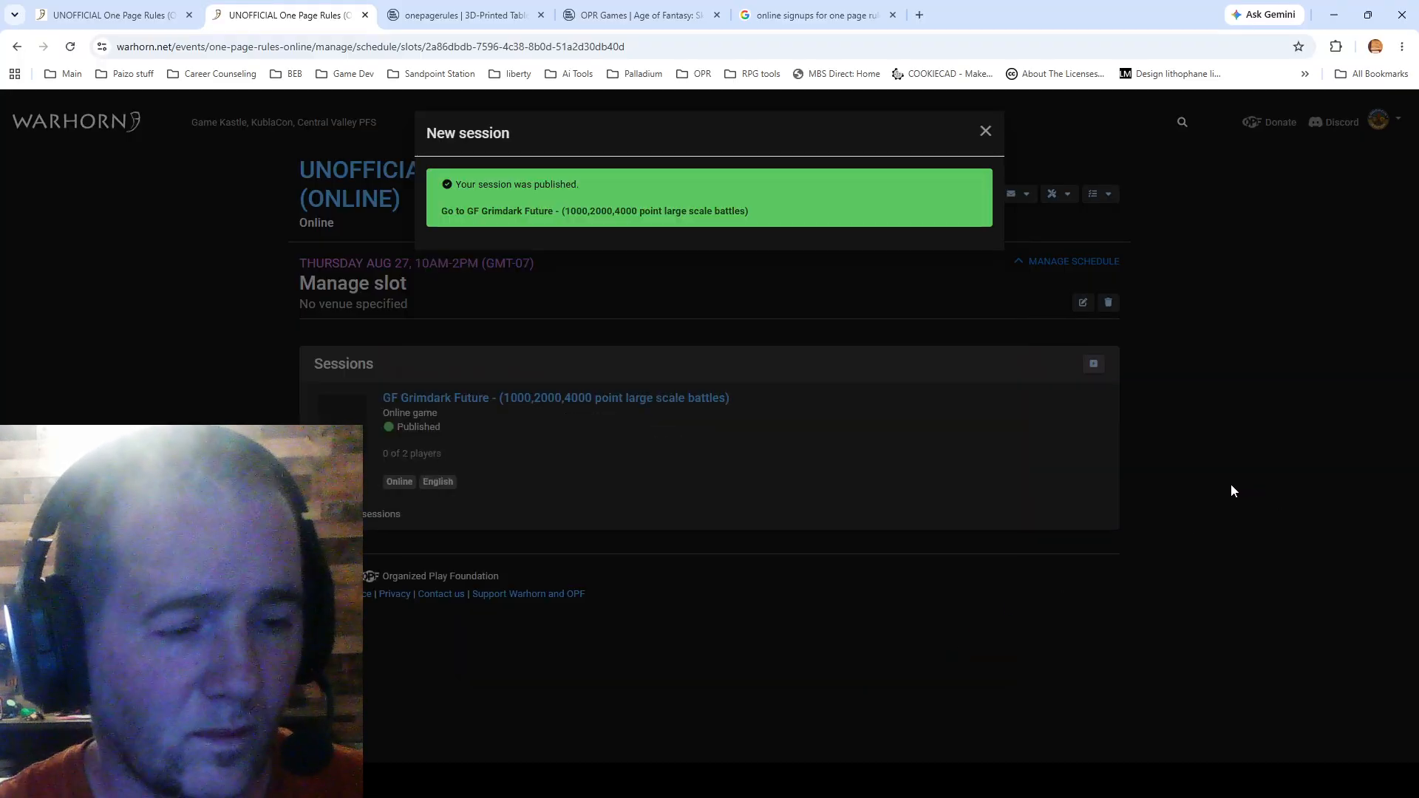
{"action": "left_click", "coordinate": [986, 132]}
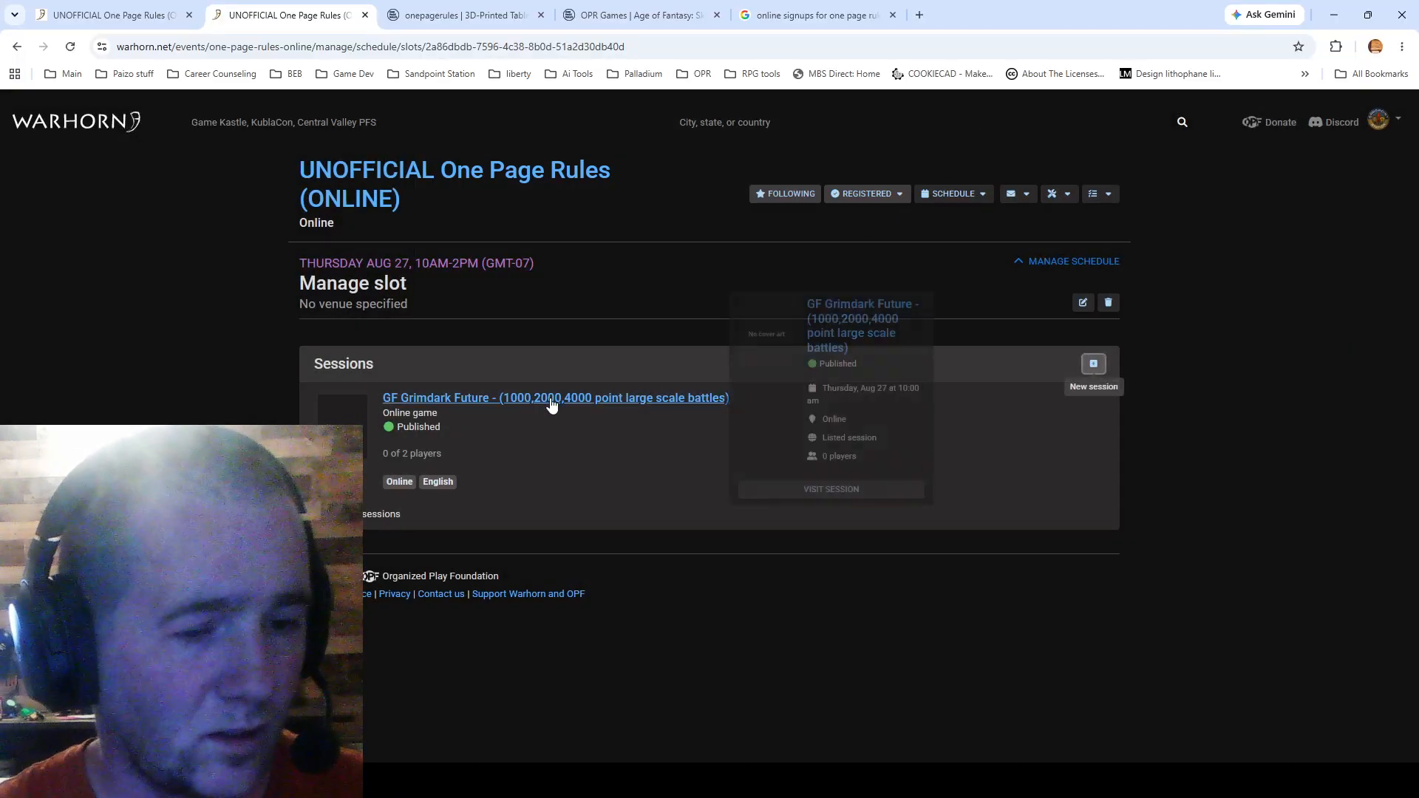
- Open the published Grimdark Future session's management page and review its details, permissions, players and link sections
{"action": "left_click", "coordinate": [548, 398]}
{"action": "scroll", "coordinate": [762, 531], "scroll_direction": "down", "scroll_amount": 6}
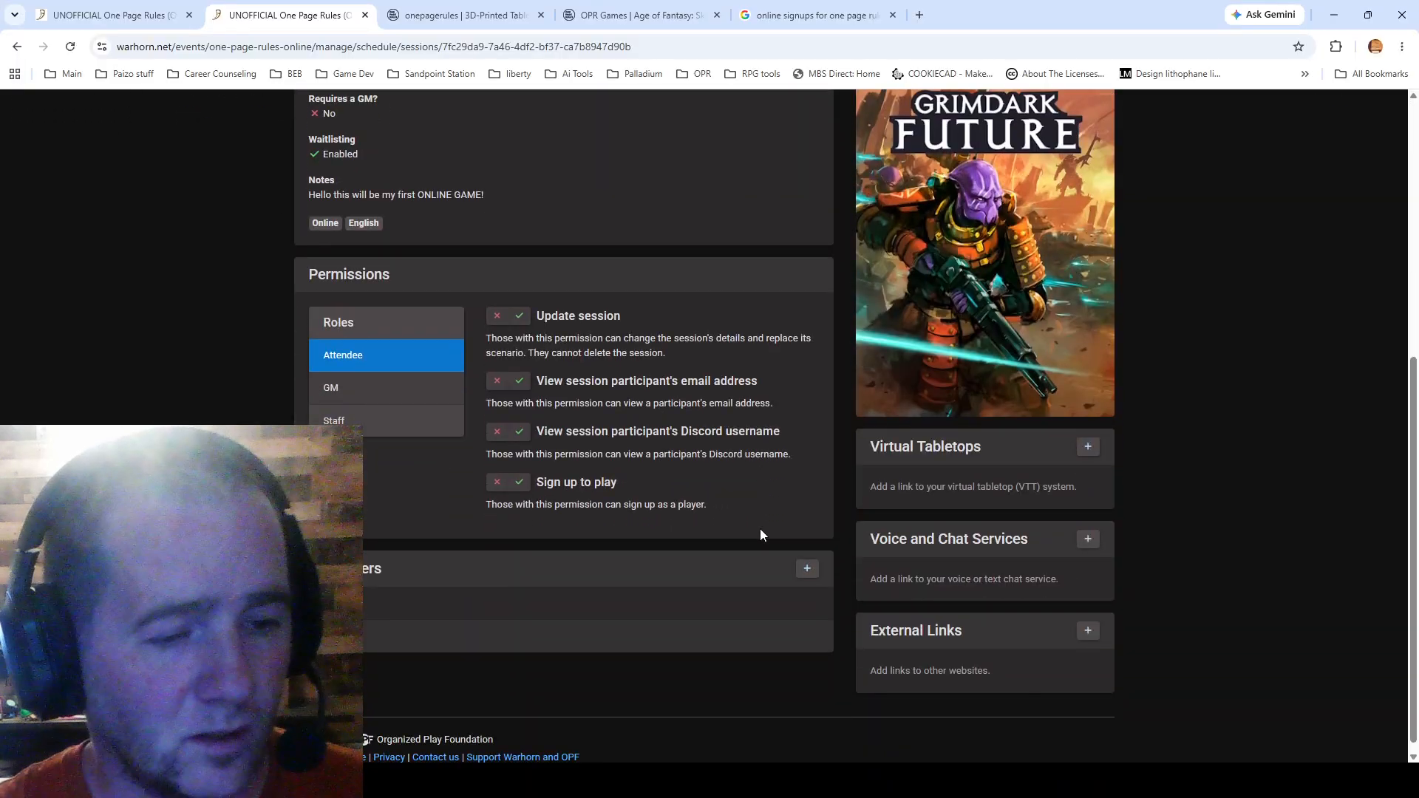
{"action": "scroll", "coordinate": [683, 566], "scroll_direction": "up", "scroll_amount": 6}
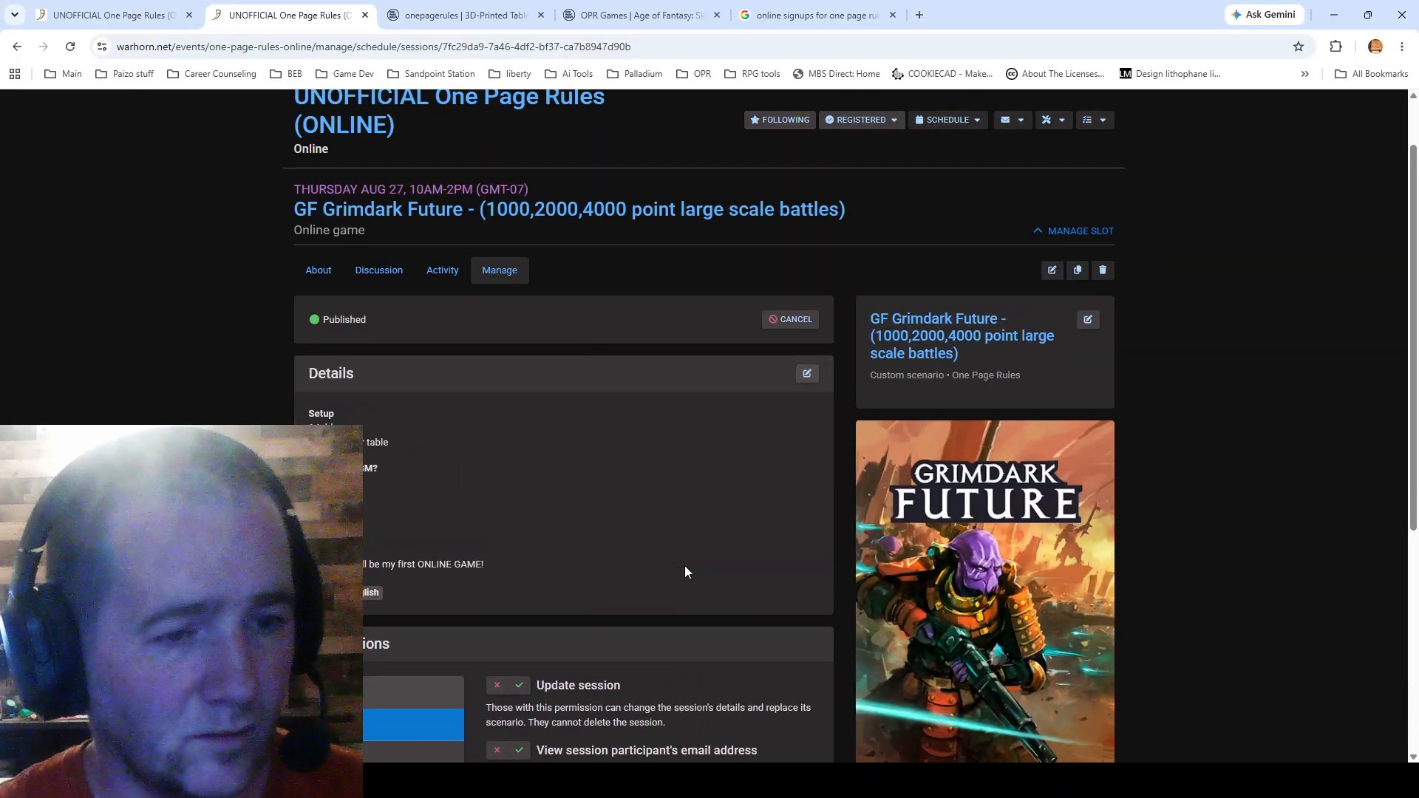
{"action": "scroll", "coordinate": [684, 566], "scroll_direction": "down", "scroll_amount": 6}
{"action": "scroll", "coordinate": [686, 566], "scroll_direction": "up", "scroll_amount": 6}
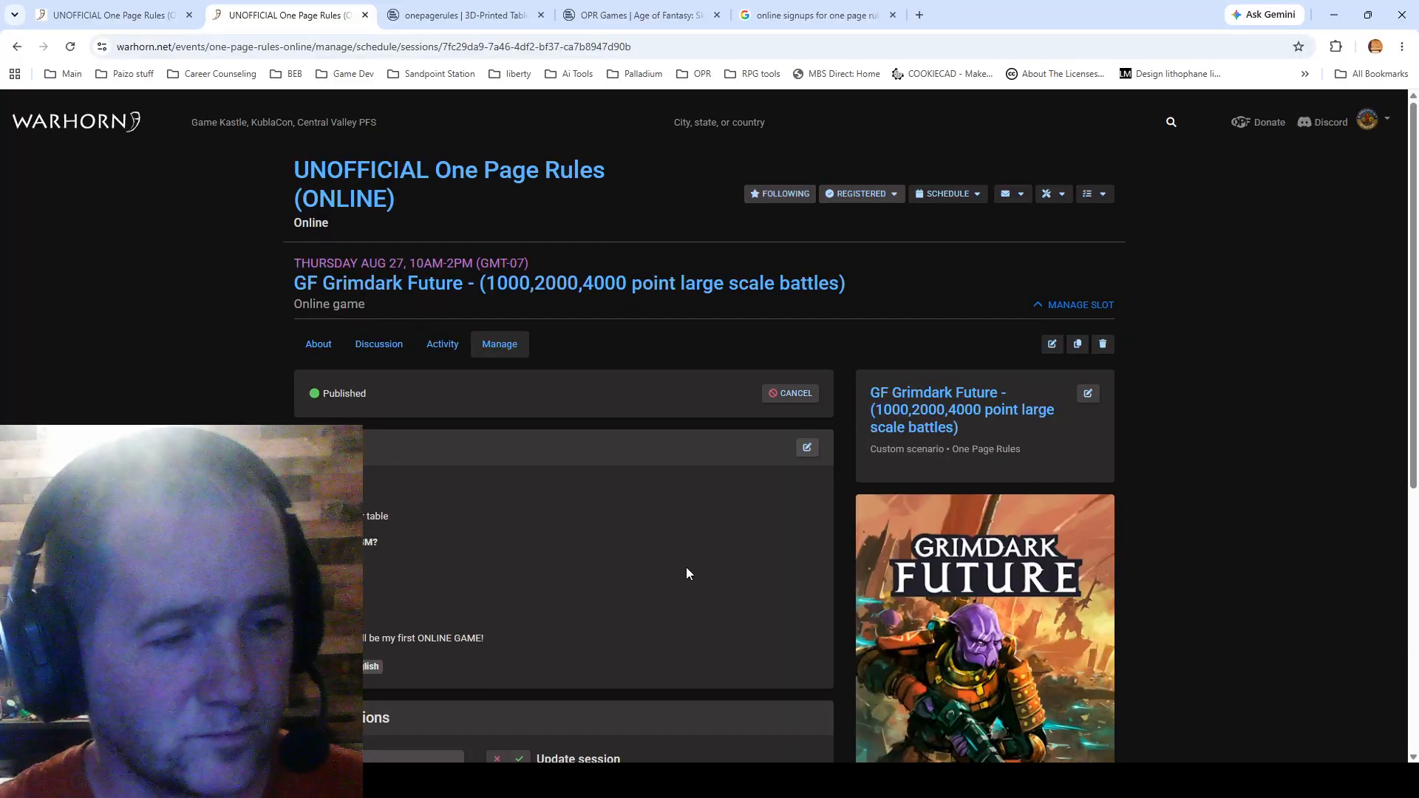
{"action": "scroll", "coordinate": [688, 566], "scroll_direction": "down", "scroll_amount": 5}
{"action": "scroll", "coordinate": [688, 567], "scroll_direction": "up", "scroll_amount": 5}
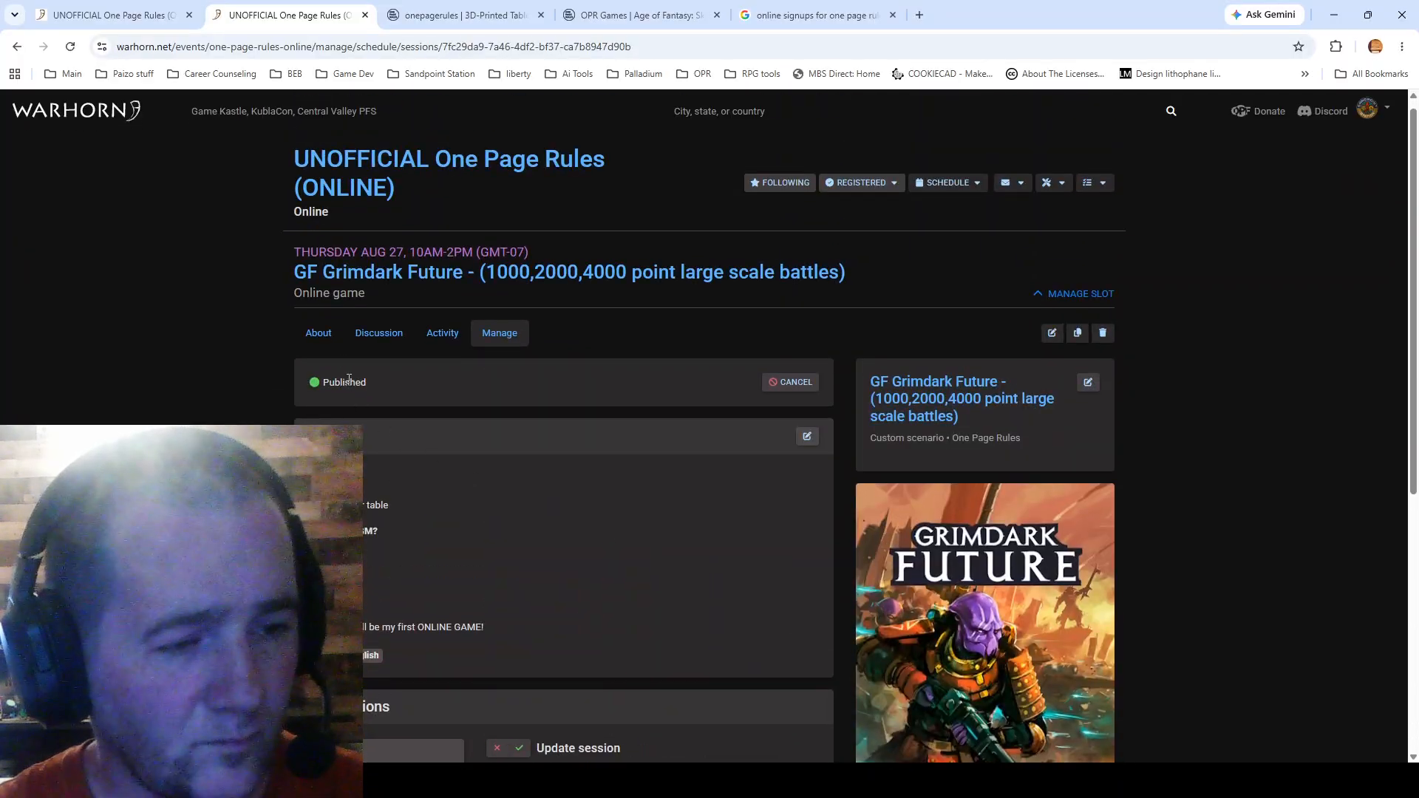
- Find the registrant by name and add them as a player to the Grimdark Future session
{"action": "scroll", "coordinate": [759, 571], "scroll_direction": "down", "scroll_amount": 4}
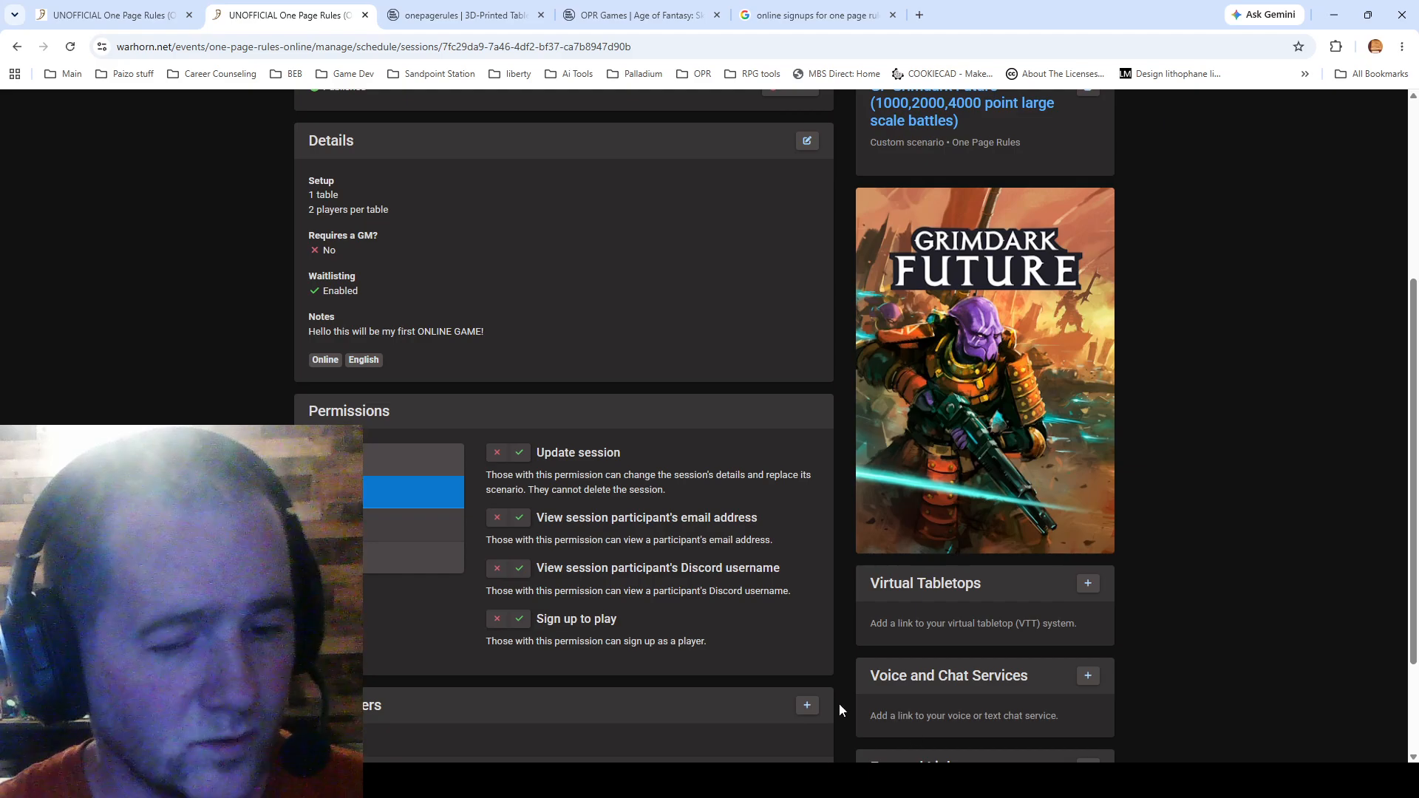
{"action": "scroll", "coordinate": [811, 588], "scroll_direction": "down", "scroll_amount": 2}
{"action": "left_click", "coordinate": [810, 558]}
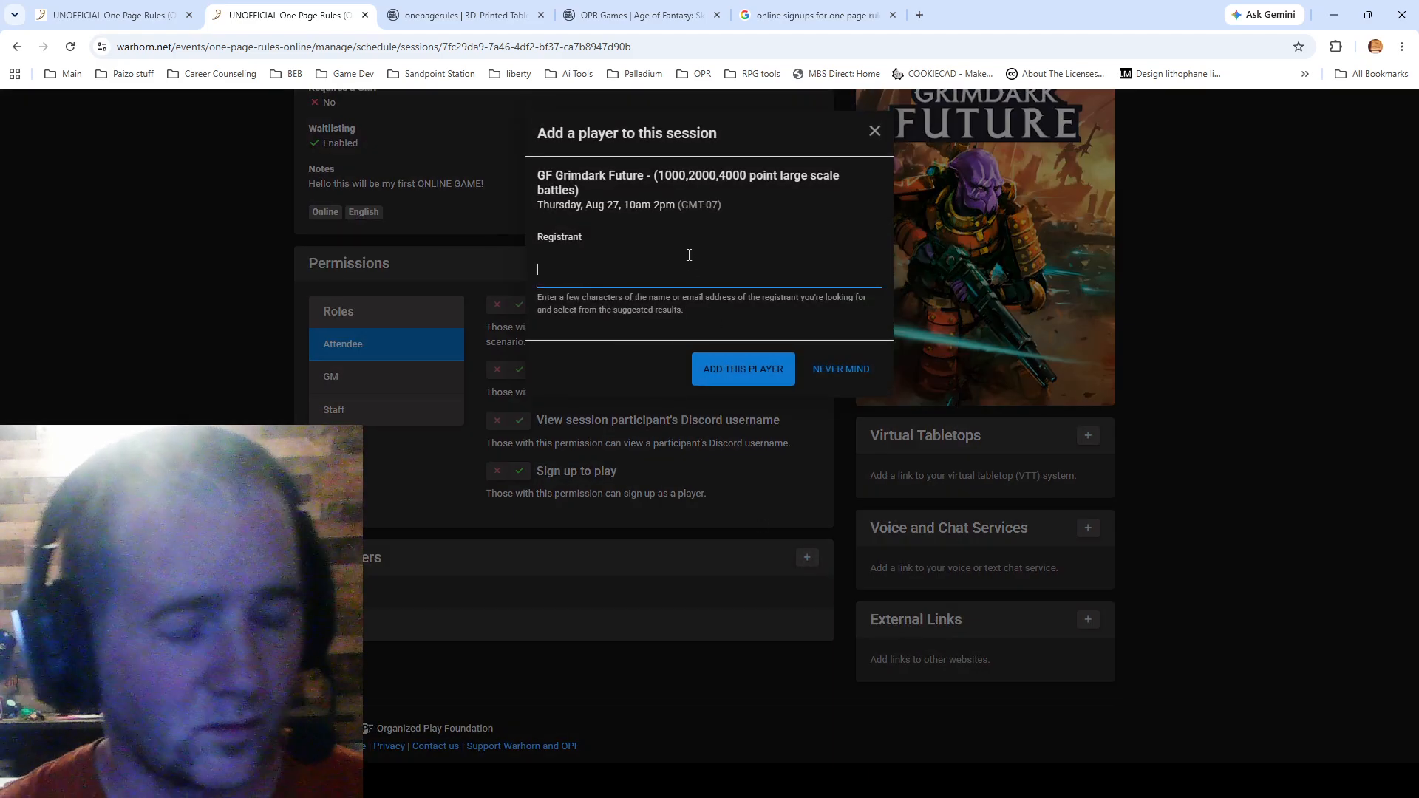
{"action": "type", "text": "Belor"}
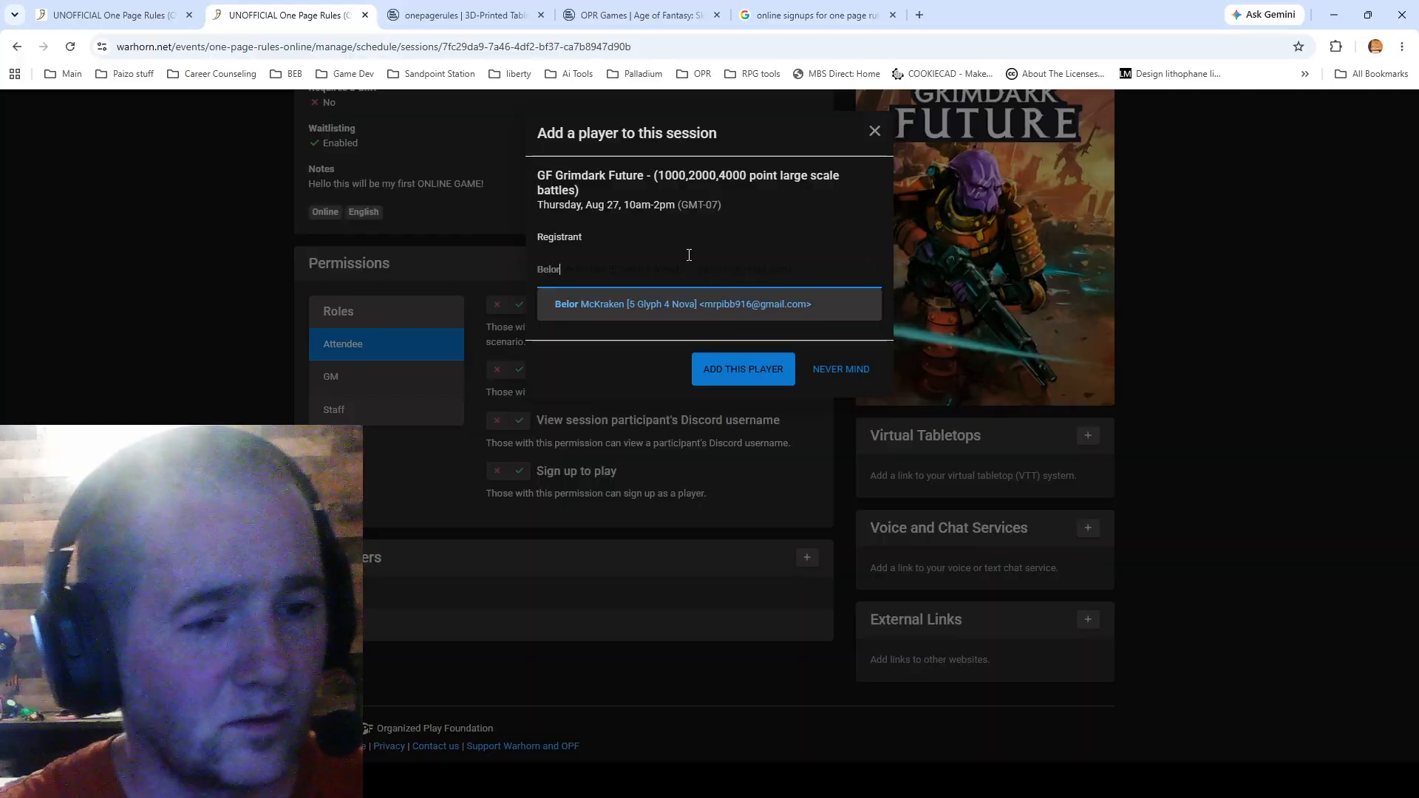
{"action": "left_click", "coordinate": [675, 303]}
{"action": "left_click", "coordinate": [746, 380]}
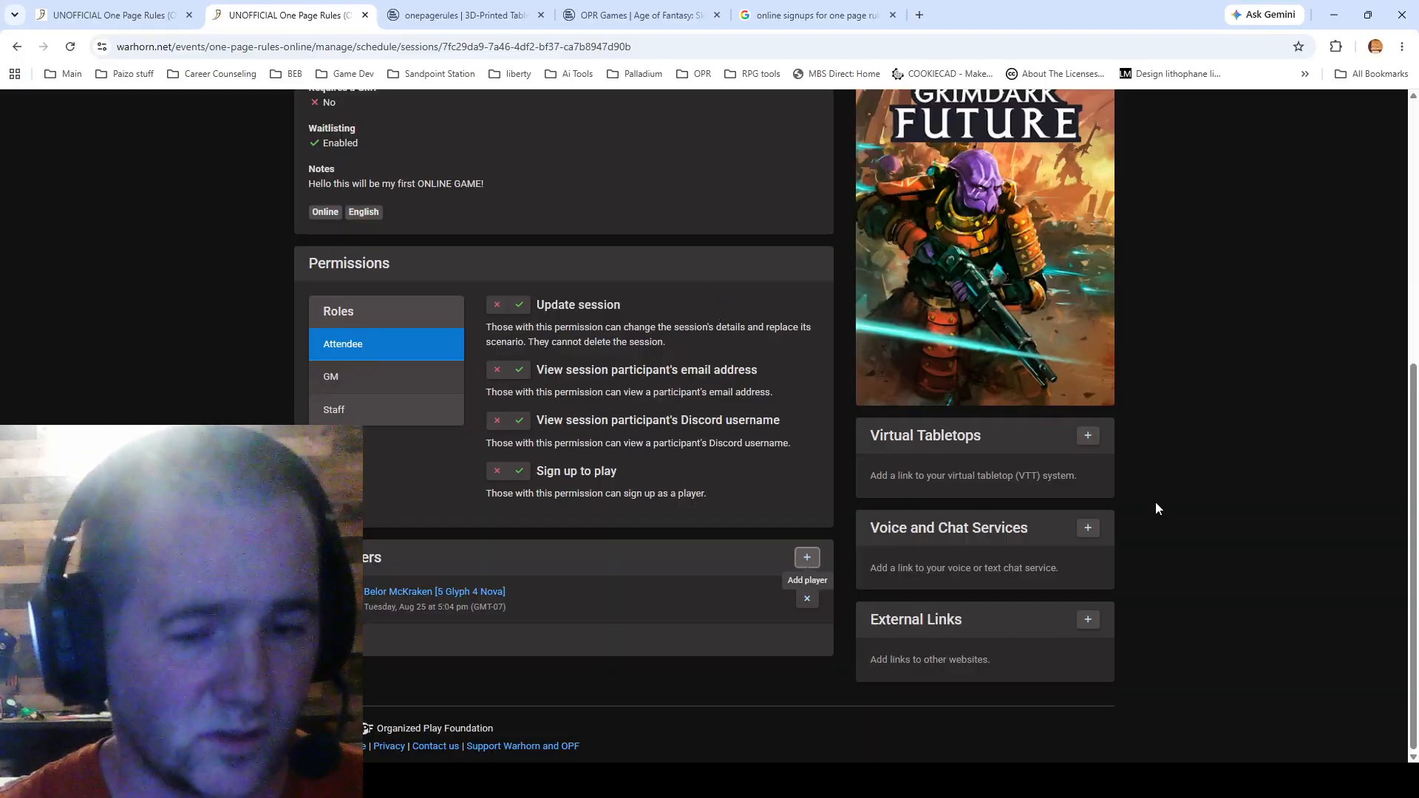
- Add a virtual tabletop of product type Other named "Table Top Simulator", without a share link, and save it
{"action": "left_click", "coordinate": [1088, 436]}
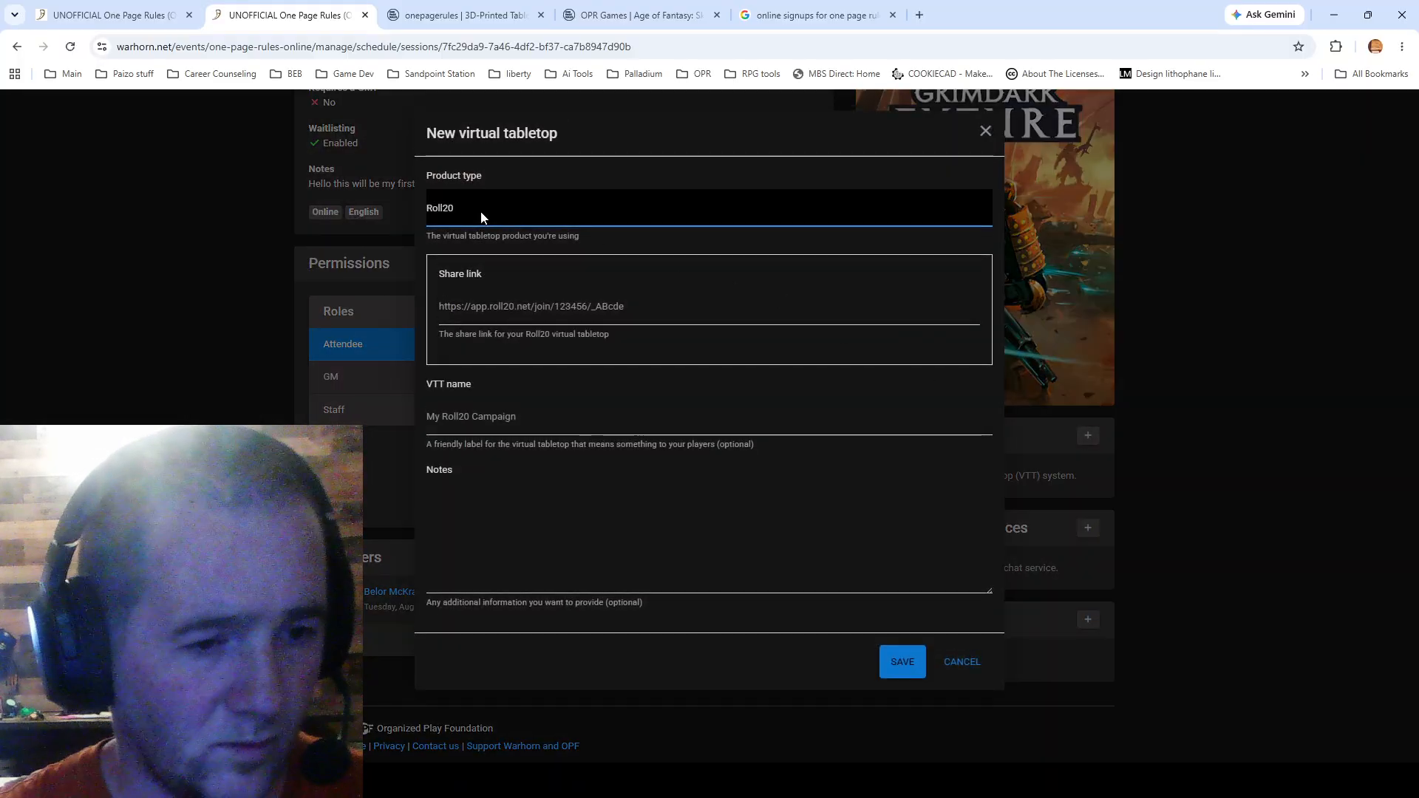
{"action": "left_click", "coordinate": [482, 315]}
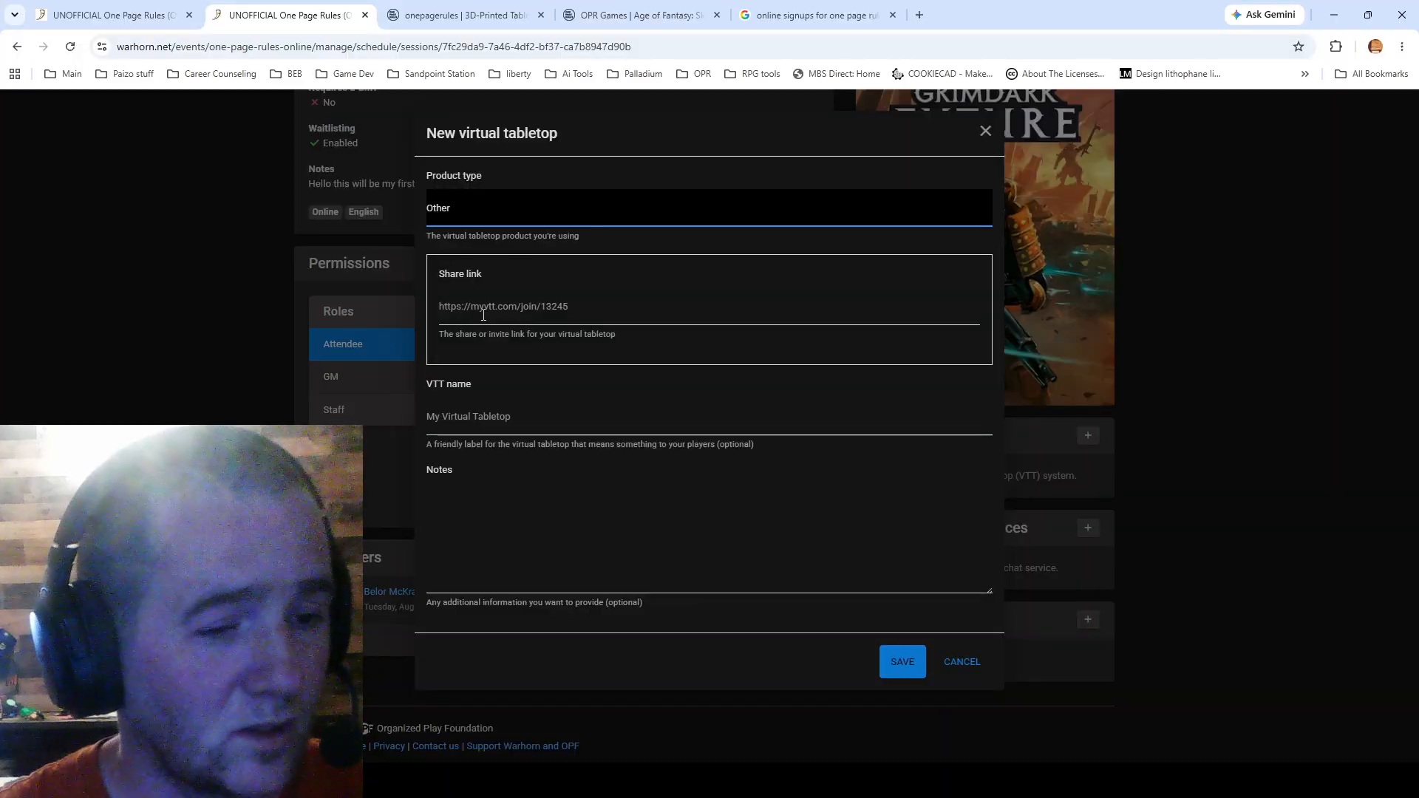
{"action": "left_click", "coordinate": [522, 416]}
{"action": "type", "text": "Tab"}
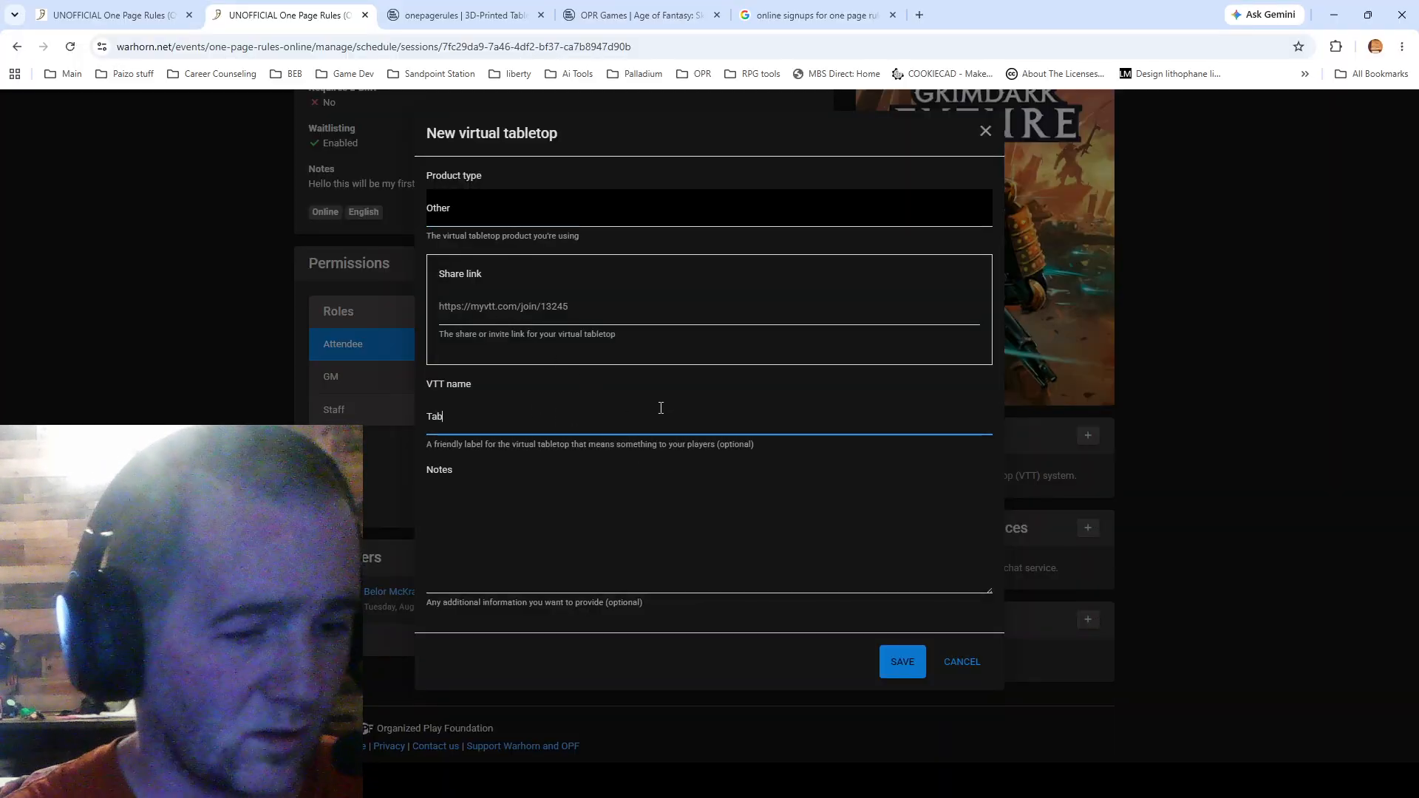
{"action": "type", "text": "le Top Sim"}
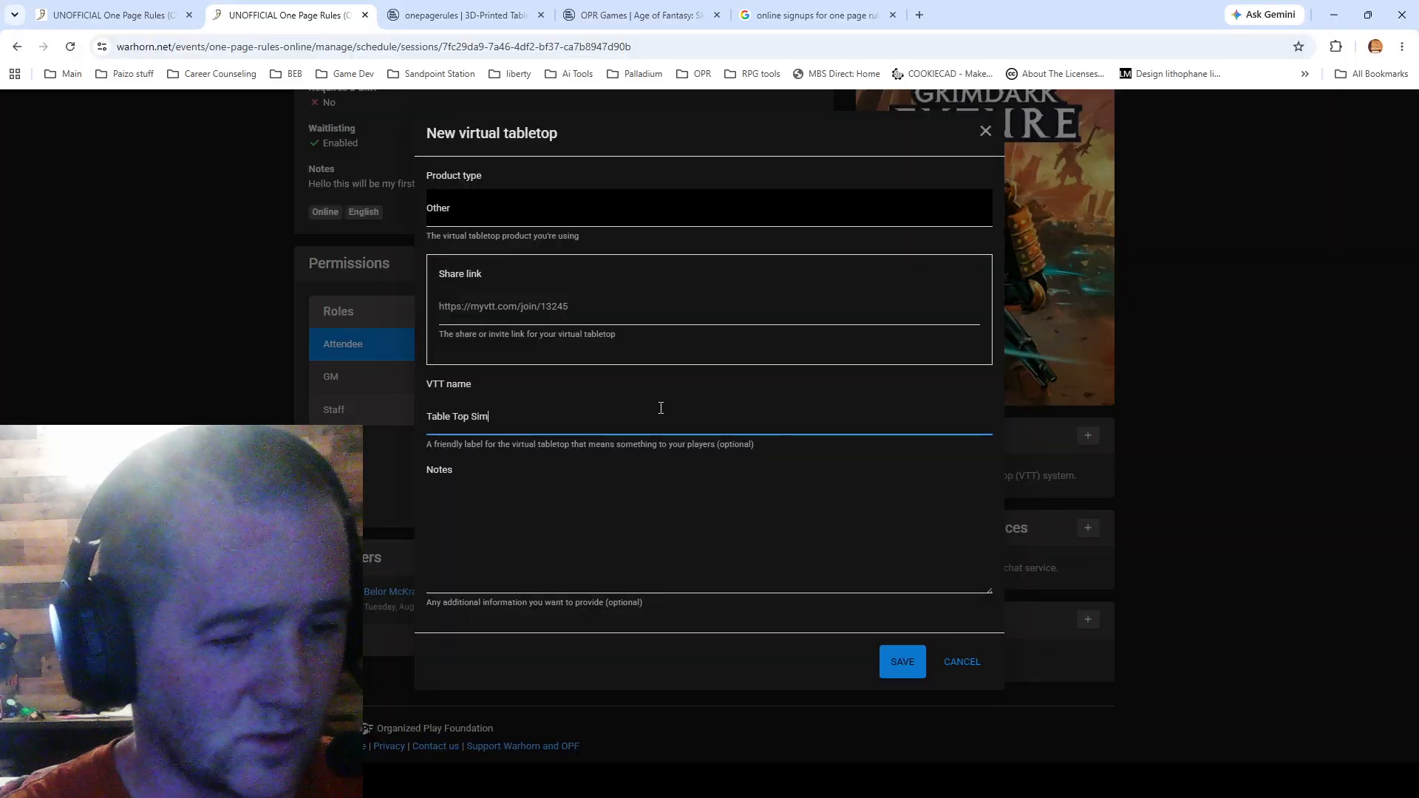
{"action": "type", "text": "ulator"}
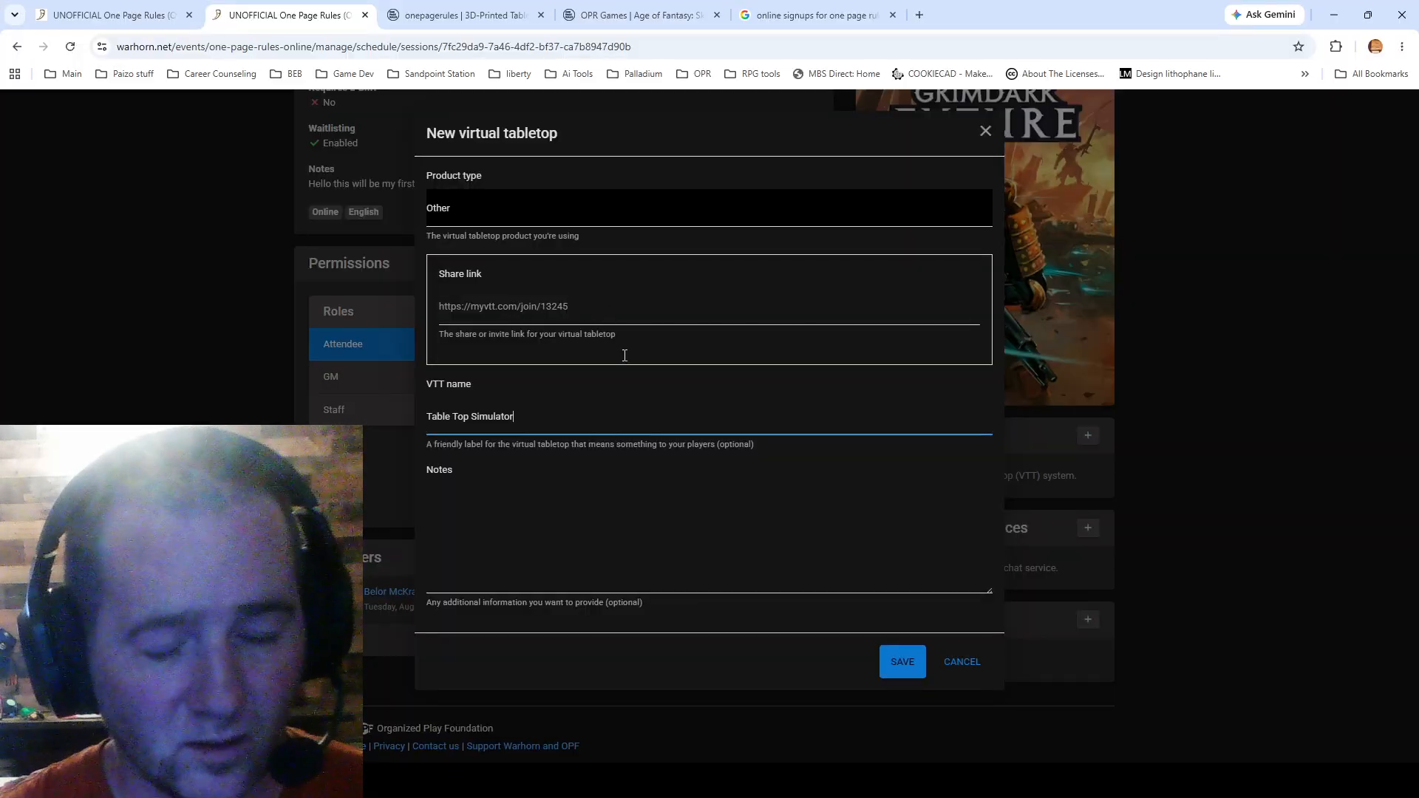
{"action": "left_click", "coordinate": [902, 668]}
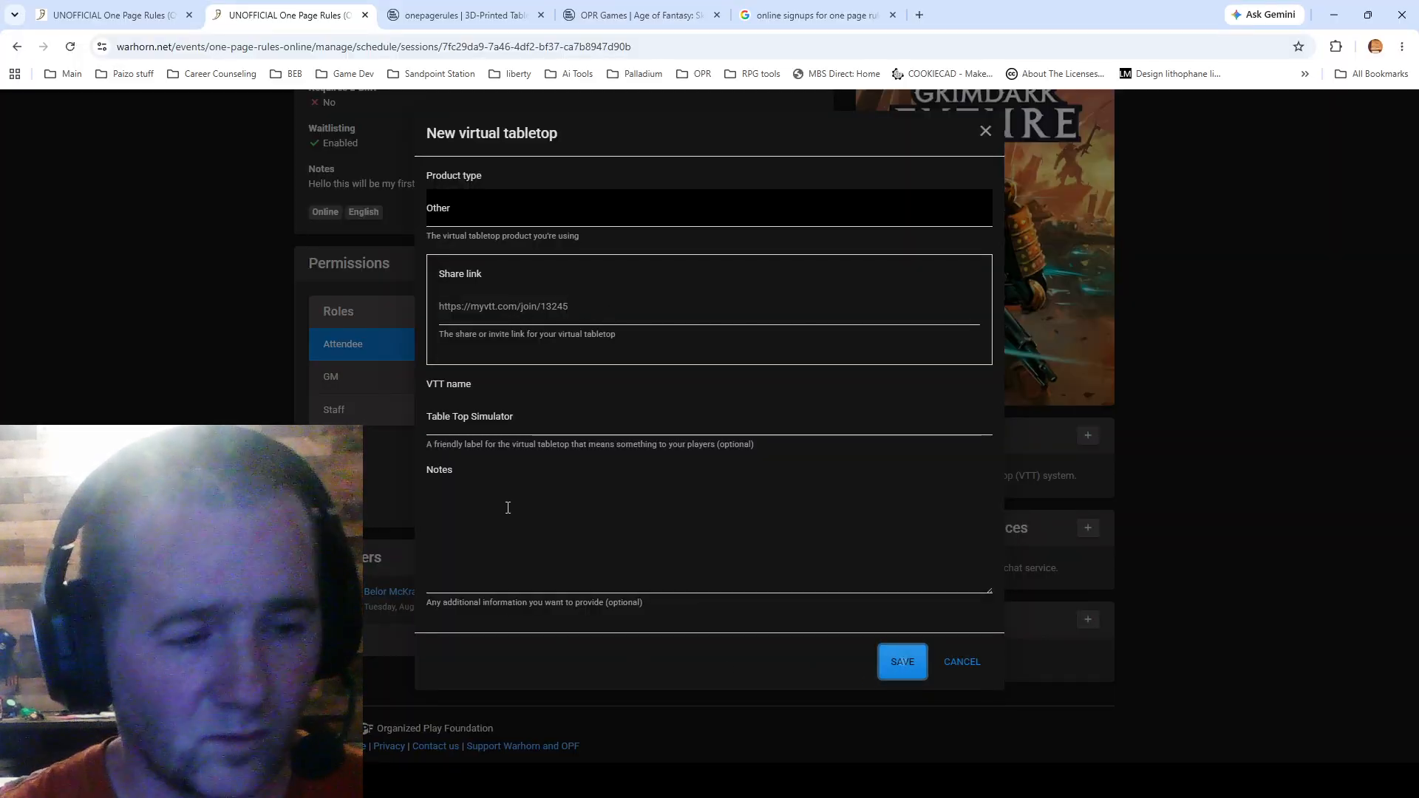
{"action": "left_click", "coordinate": [897, 664]}
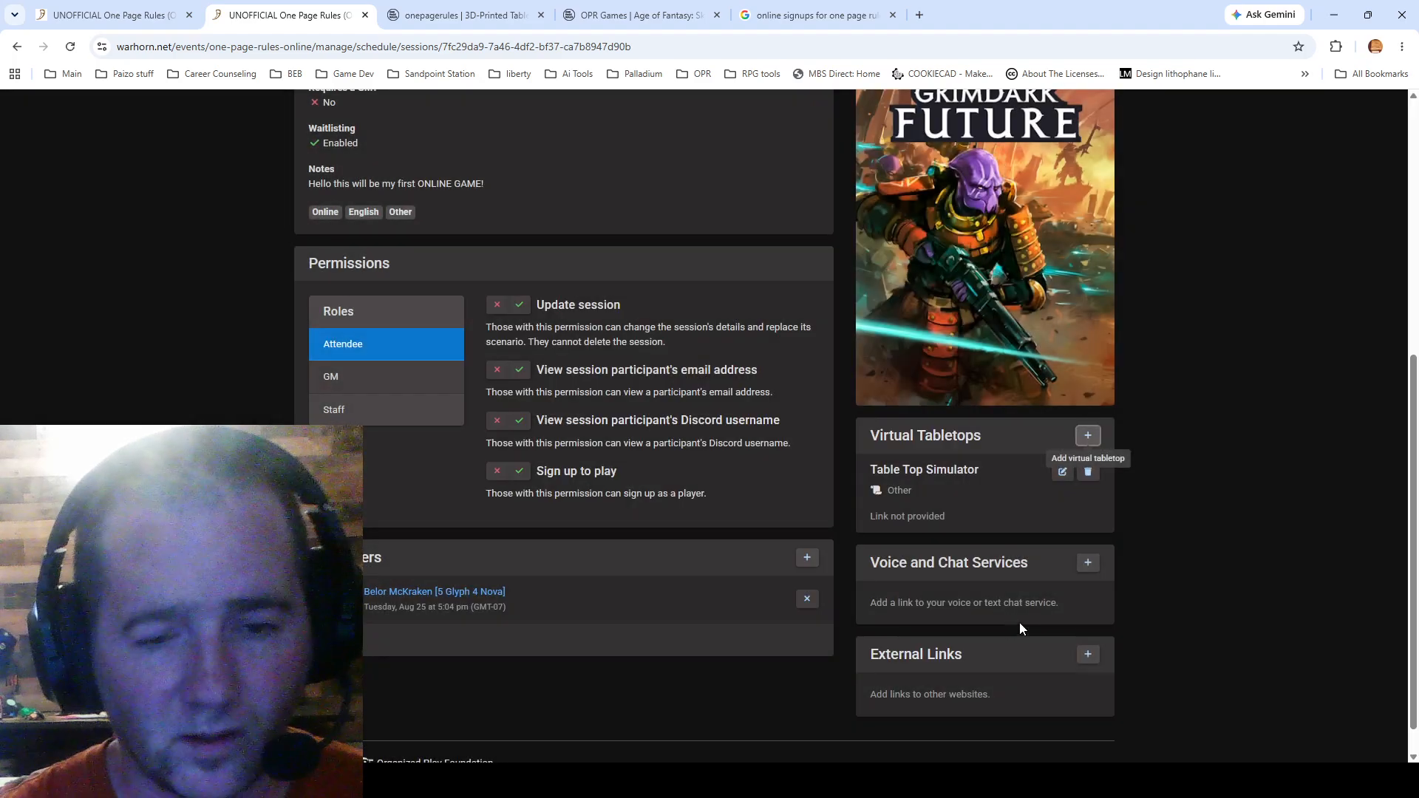
- Review the session's virtual tabletop, voice and chat, and external link sections along with its details, permissions and players
{"action": "scroll", "coordinate": [1023, 622], "scroll_direction": "down", "scroll_amount": 2}
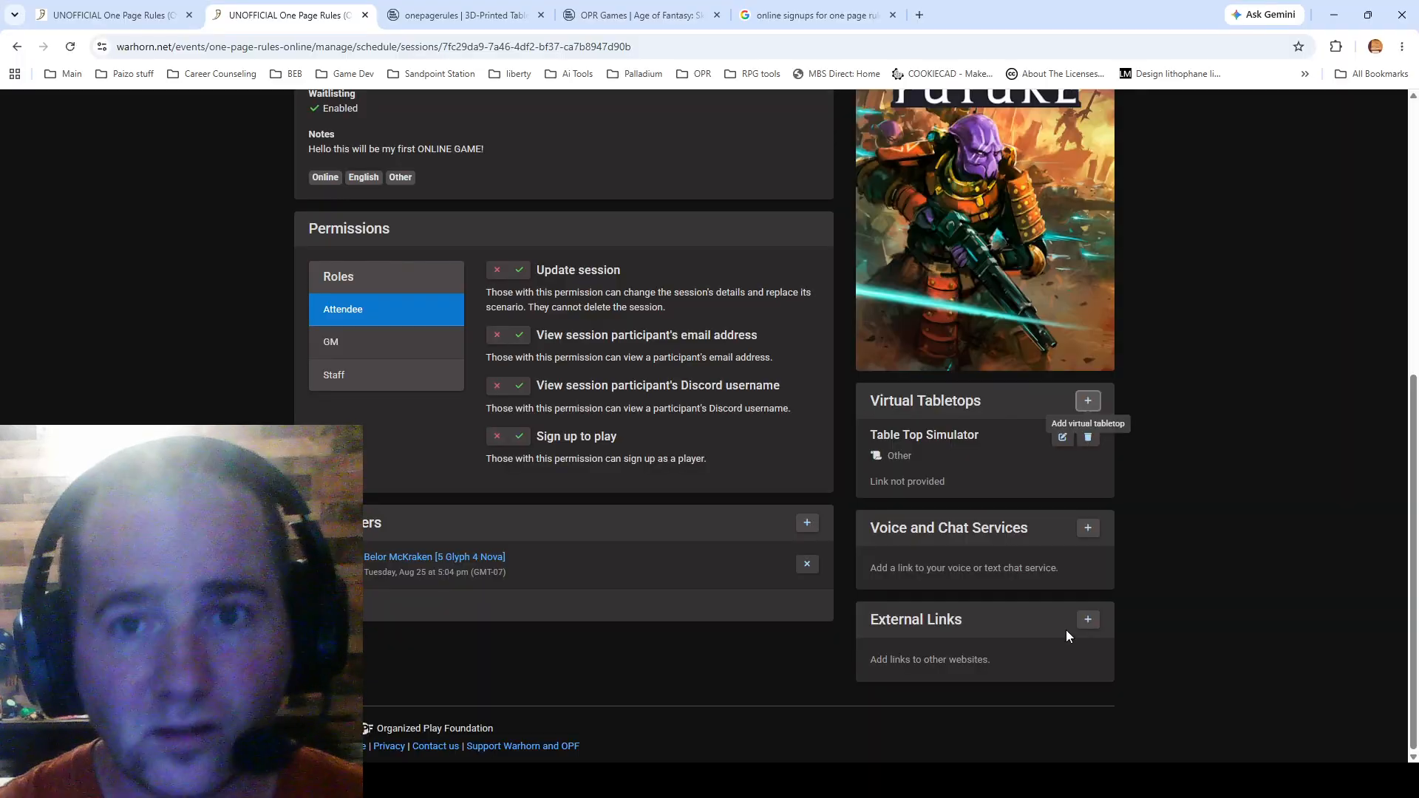
{"action": "scroll", "coordinate": [1018, 680], "scroll_direction": "up", "scroll_amount": 4}
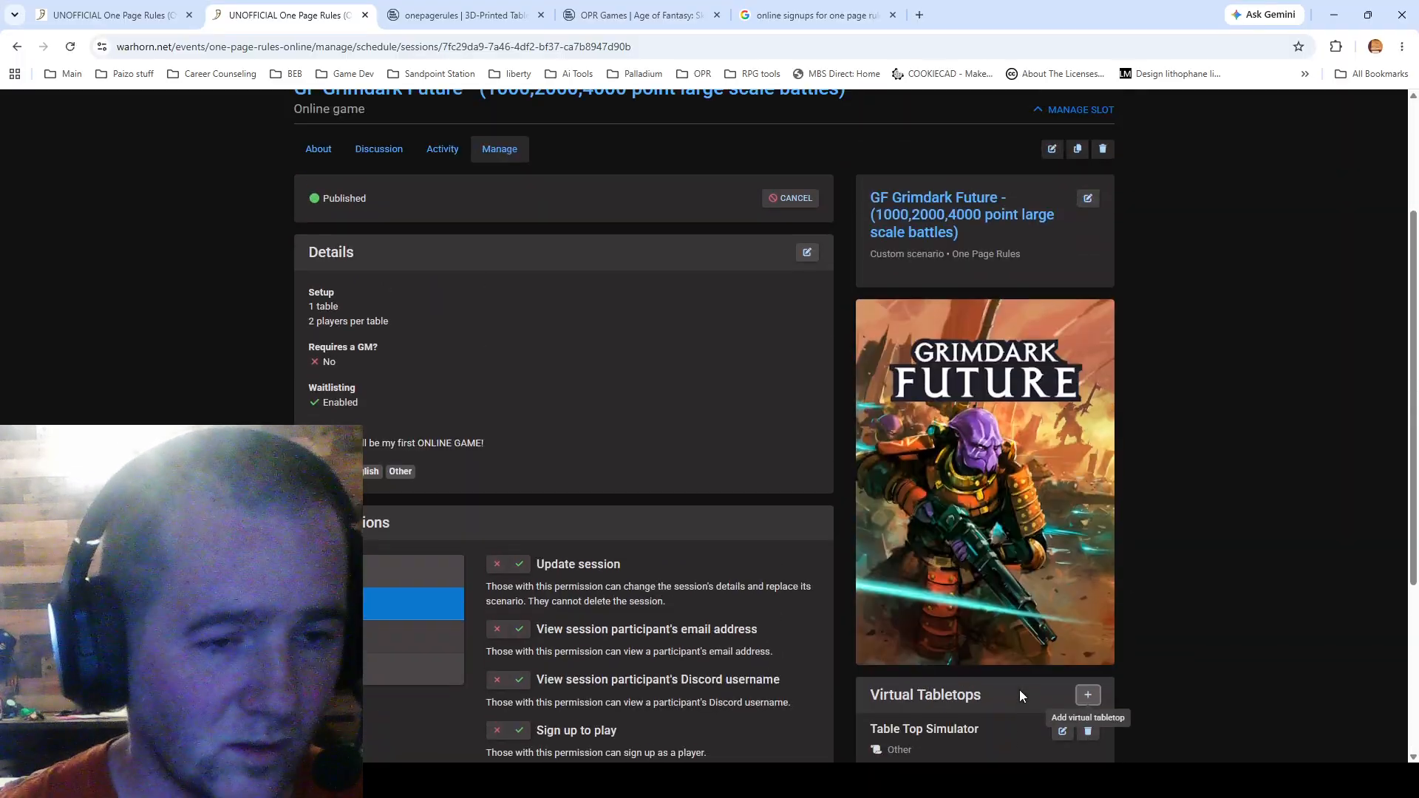
{"action": "scroll", "coordinate": [1018, 690], "scroll_direction": "down", "scroll_amount": 4}
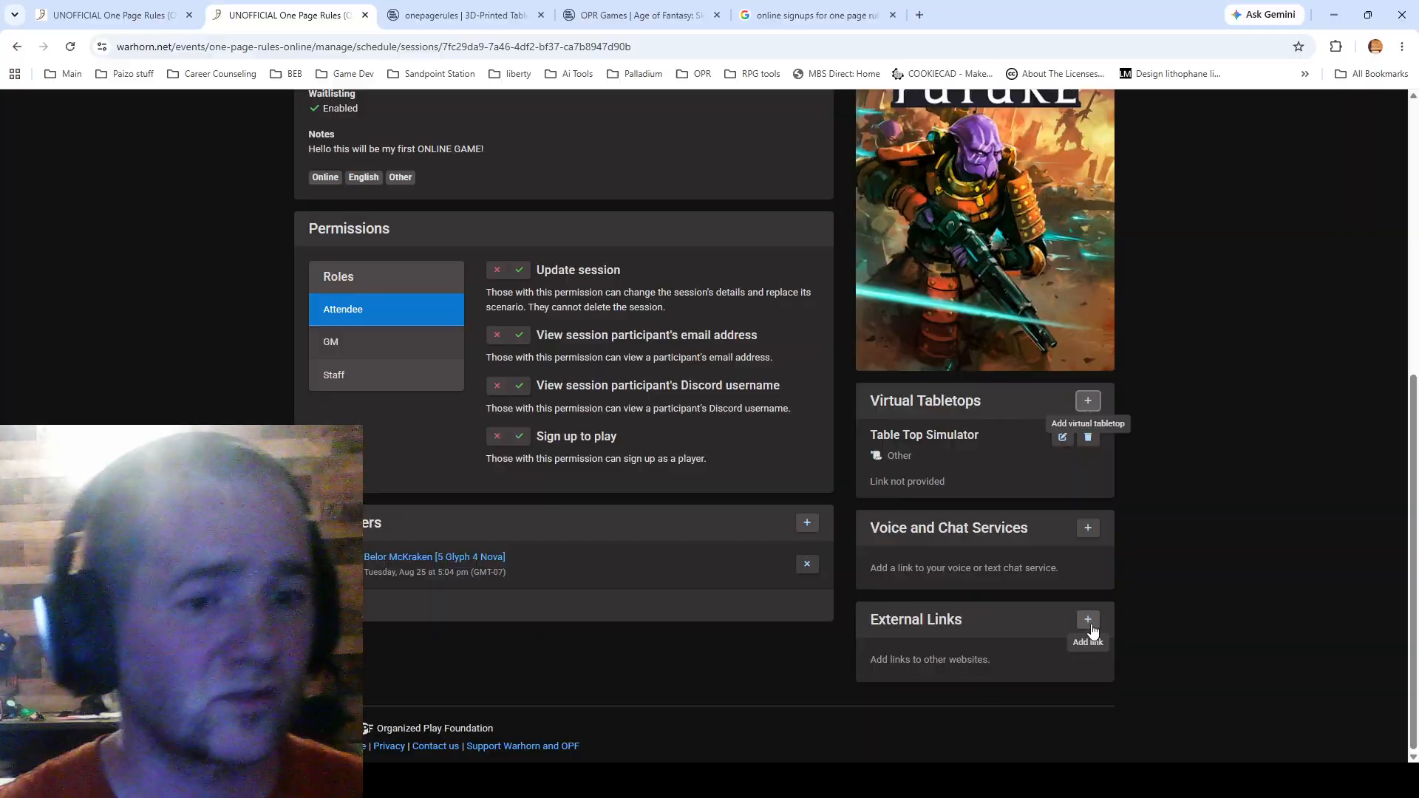
{"action": "scroll", "coordinate": [1045, 692], "scroll_direction": "up", "scroll_amount": 3}
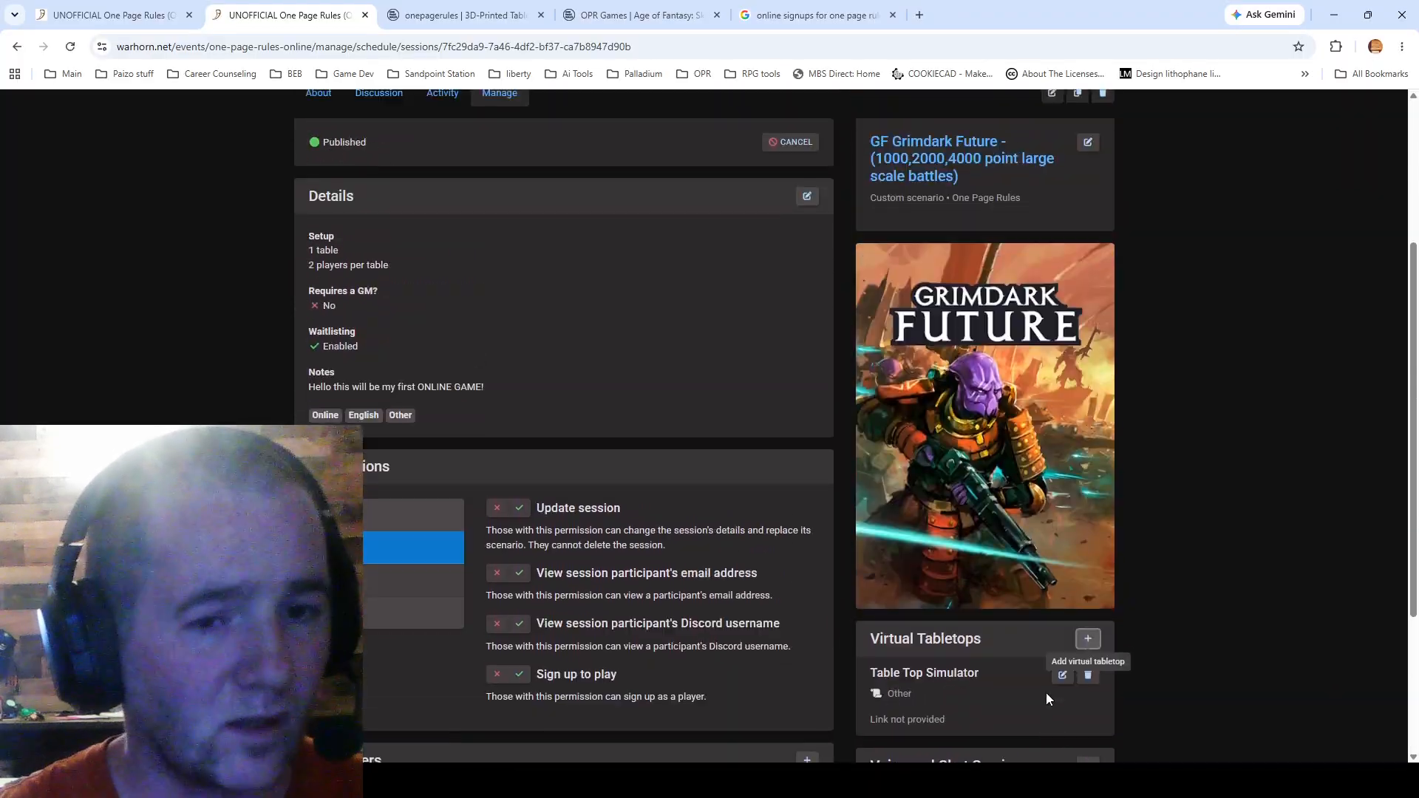
{"action": "scroll", "coordinate": [1045, 693], "scroll_direction": "down", "scroll_amount": 2}
{"action": "scroll", "coordinate": [1038, 675], "scroll_direction": "up", "scroll_amount": 4}
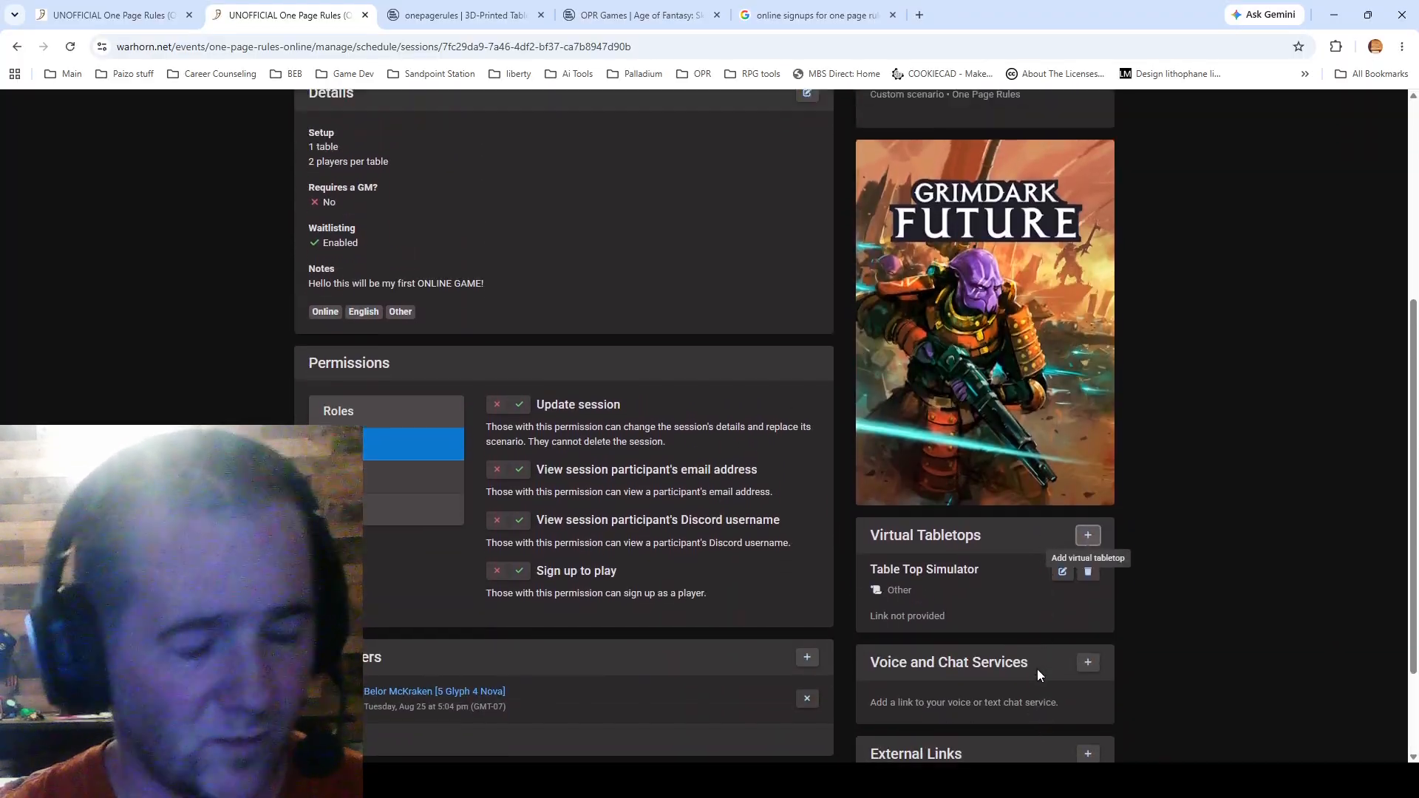
{"action": "scroll", "coordinate": [1038, 675], "scroll_direction": "down", "scroll_amount": 2}
{"action": "scroll", "coordinate": [1038, 675], "scroll_direction": "up", "scroll_amount": 2}
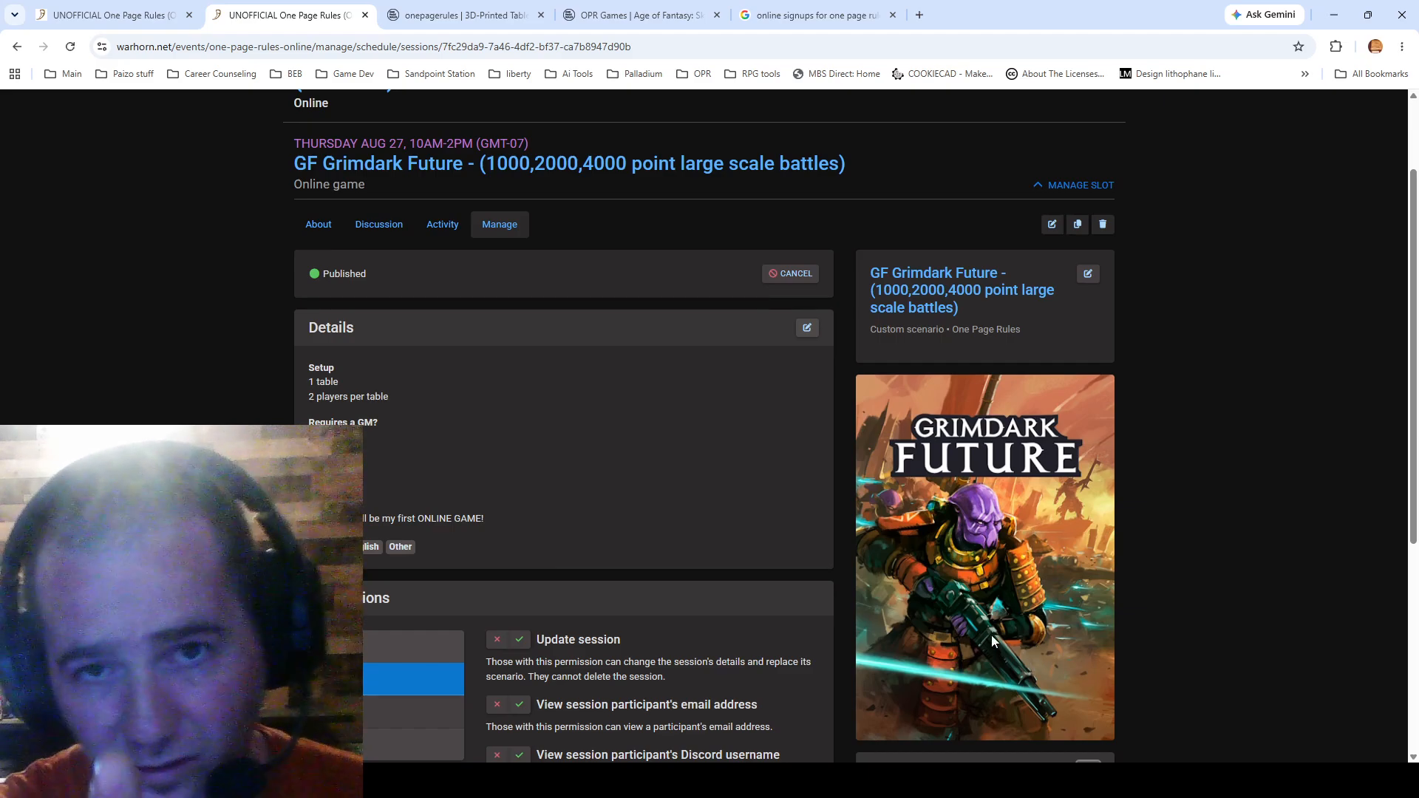
{"action": "scroll", "coordinate": [901, 620], "scroll_direction": "down", "scroll_amount": 3}
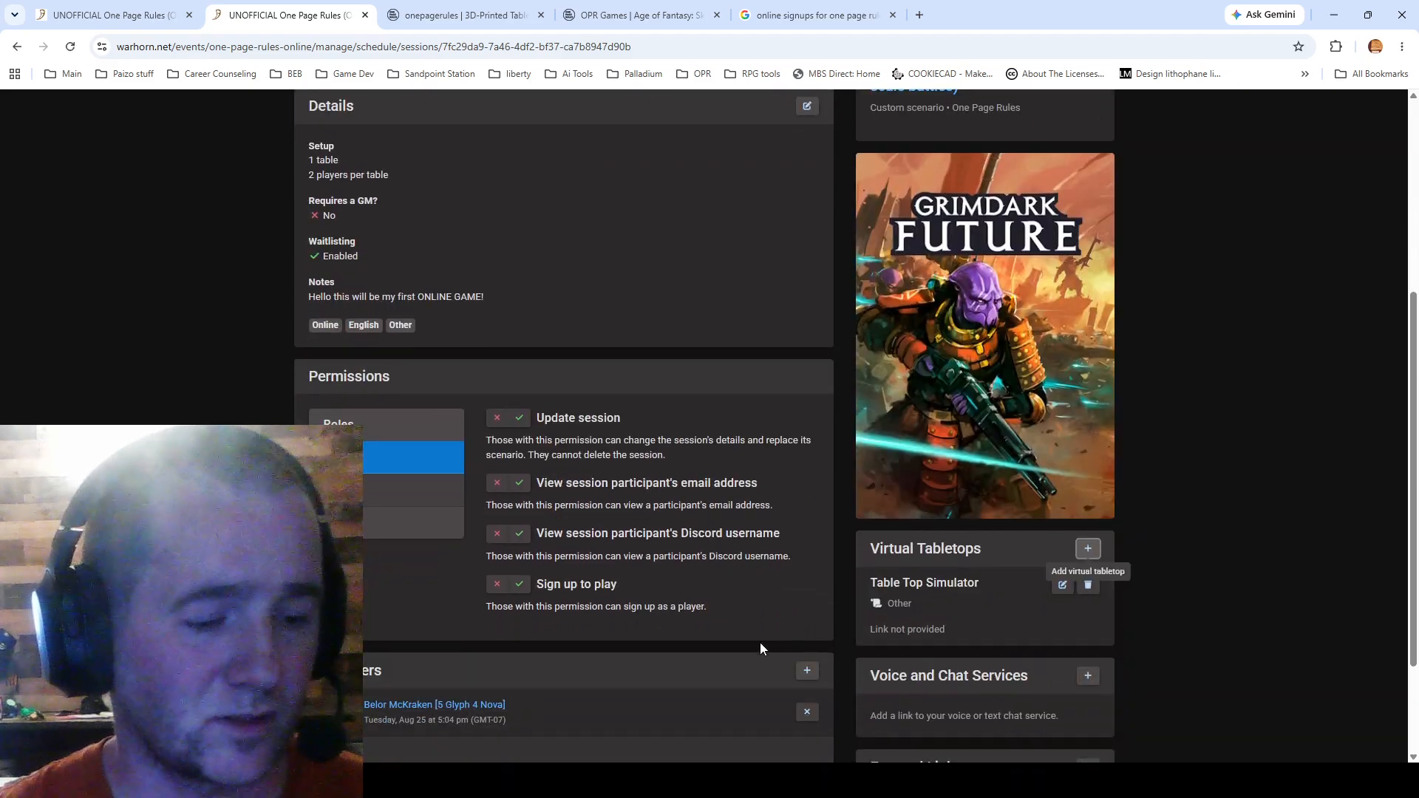
{"action": "scroll", "coordinate": [540, 504], "scroll_direction": "up", "scroll_amount": 5}
{"action": "scroll", "coordinate": [565, 480], "scroll_direction": "down", "scroll_amount": 5}
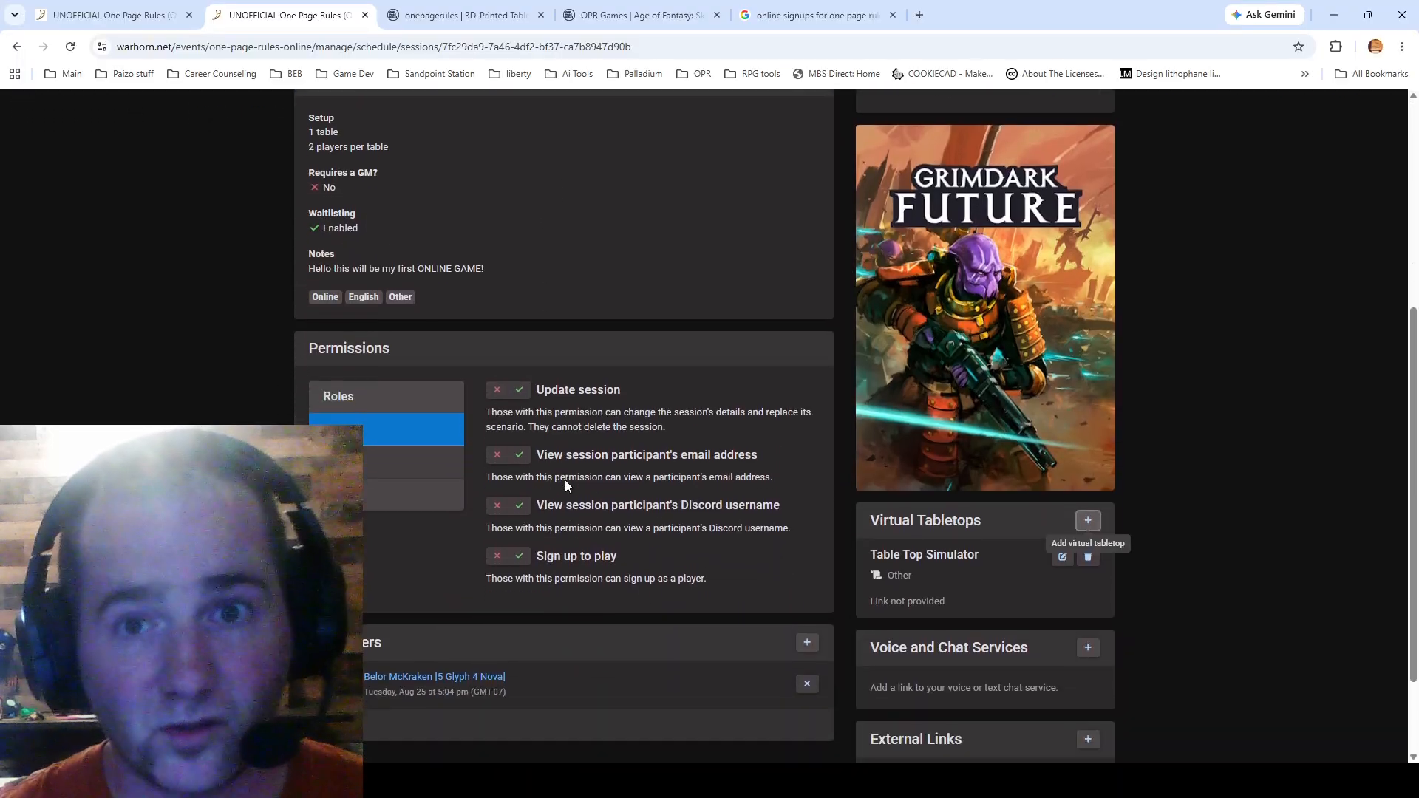
{"action": "scroll", "coordinate": [564, 480], "scroll_direction": "up", "scroll_amount": 5}
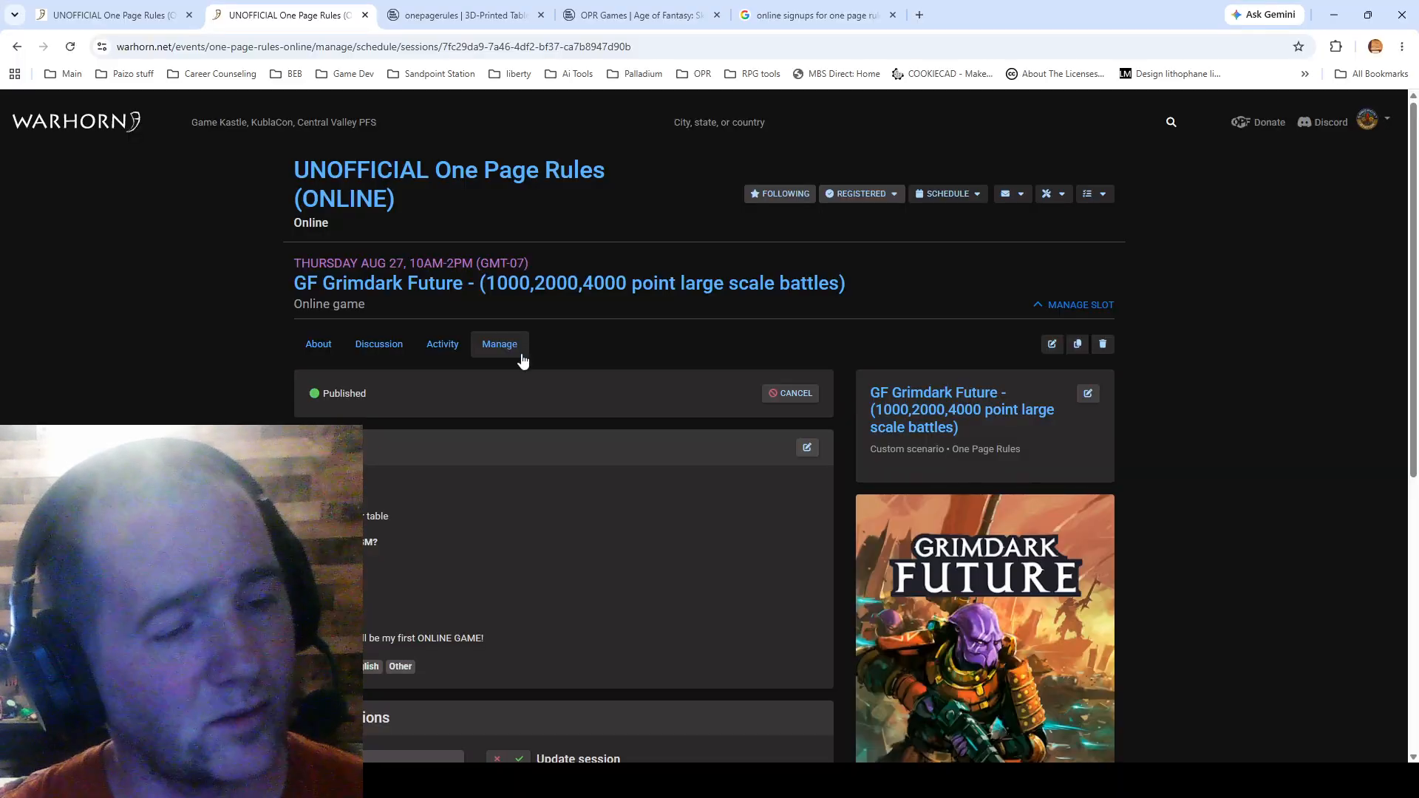
- Open the session's About page, check its details and player list, and select the page's web address for sharing
{"action": "left_click", "coordinate": [291, 48]}
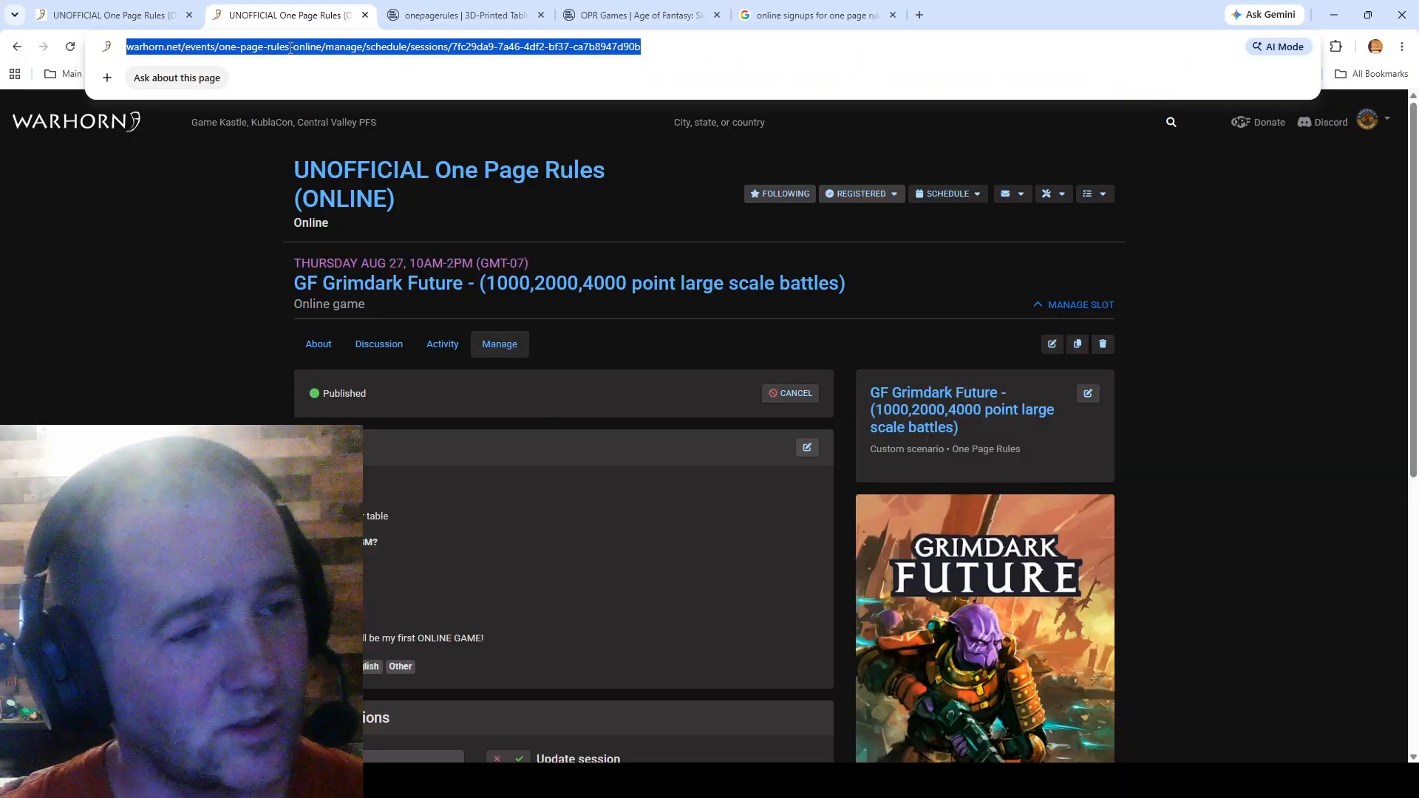
{"action": "left_click", "coordinate": [392, 420]}
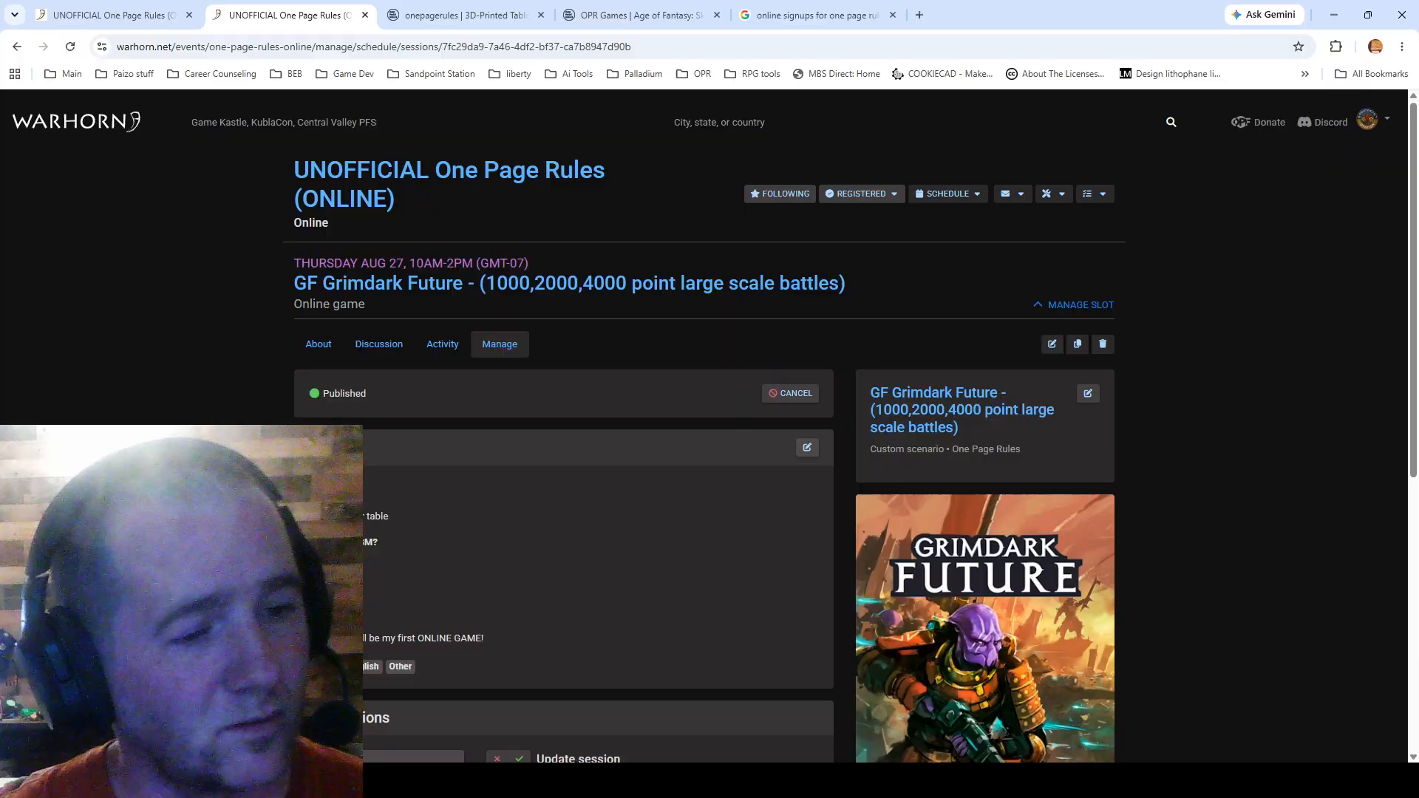
{"action": "left_click", "coordinate": [318, 346]}
{"action": "scroll", "coordinate": [327, 349], "scroll_direction": "down", "scroll_amount": 2}
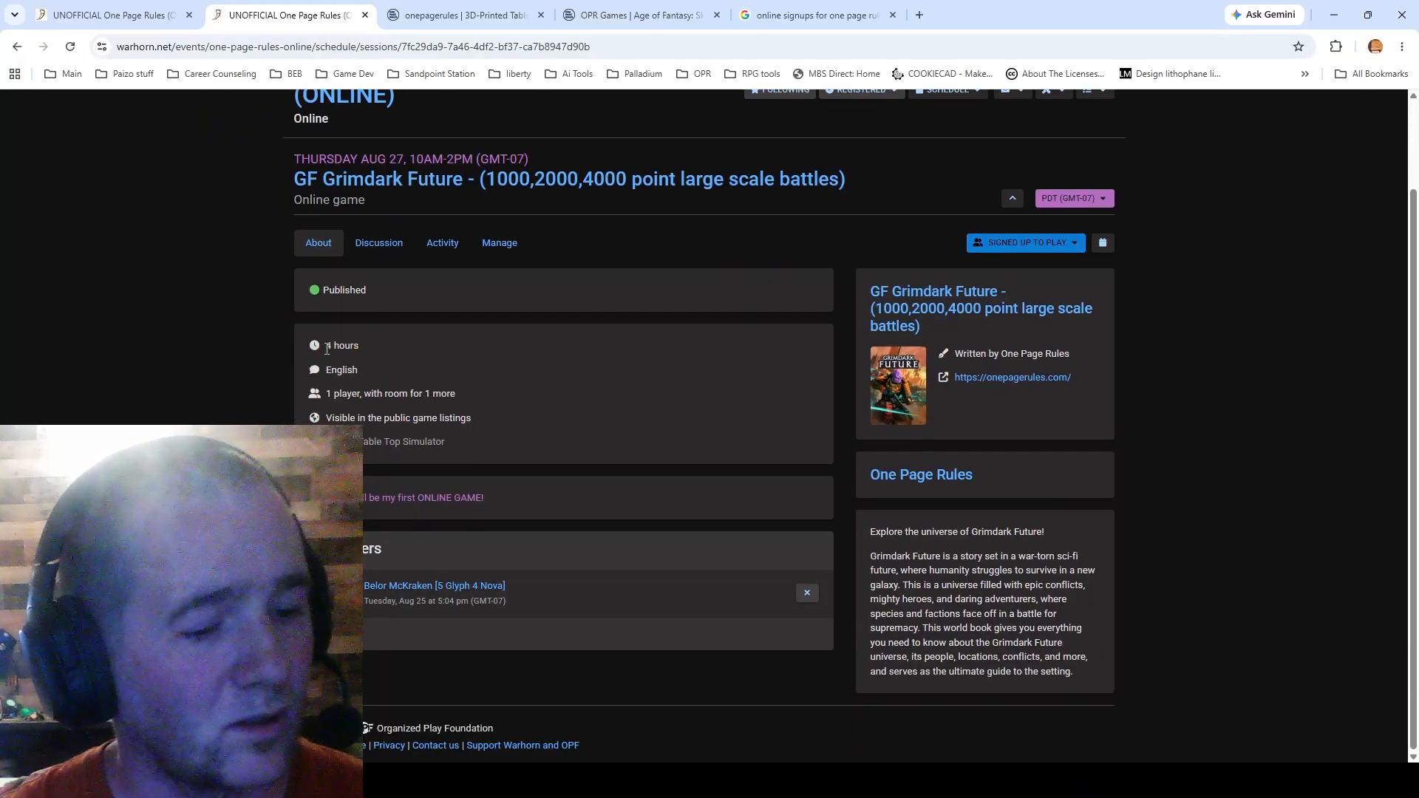
{"action": "scroll", "coordinate": [327, 349], "scroll_direction": "up", "scroll_amount": 2}
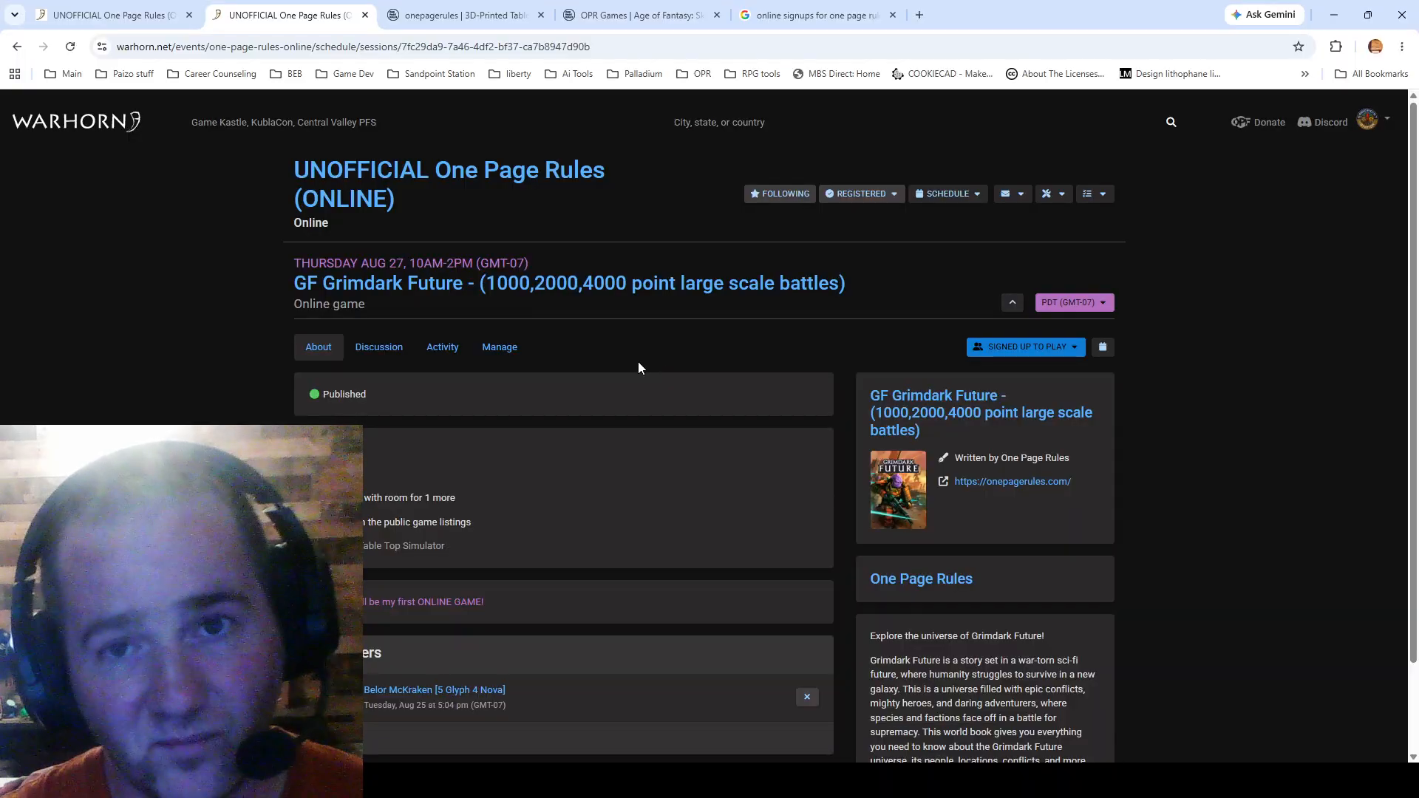
{"action": "left_click", "coordinate": [661, 46]}
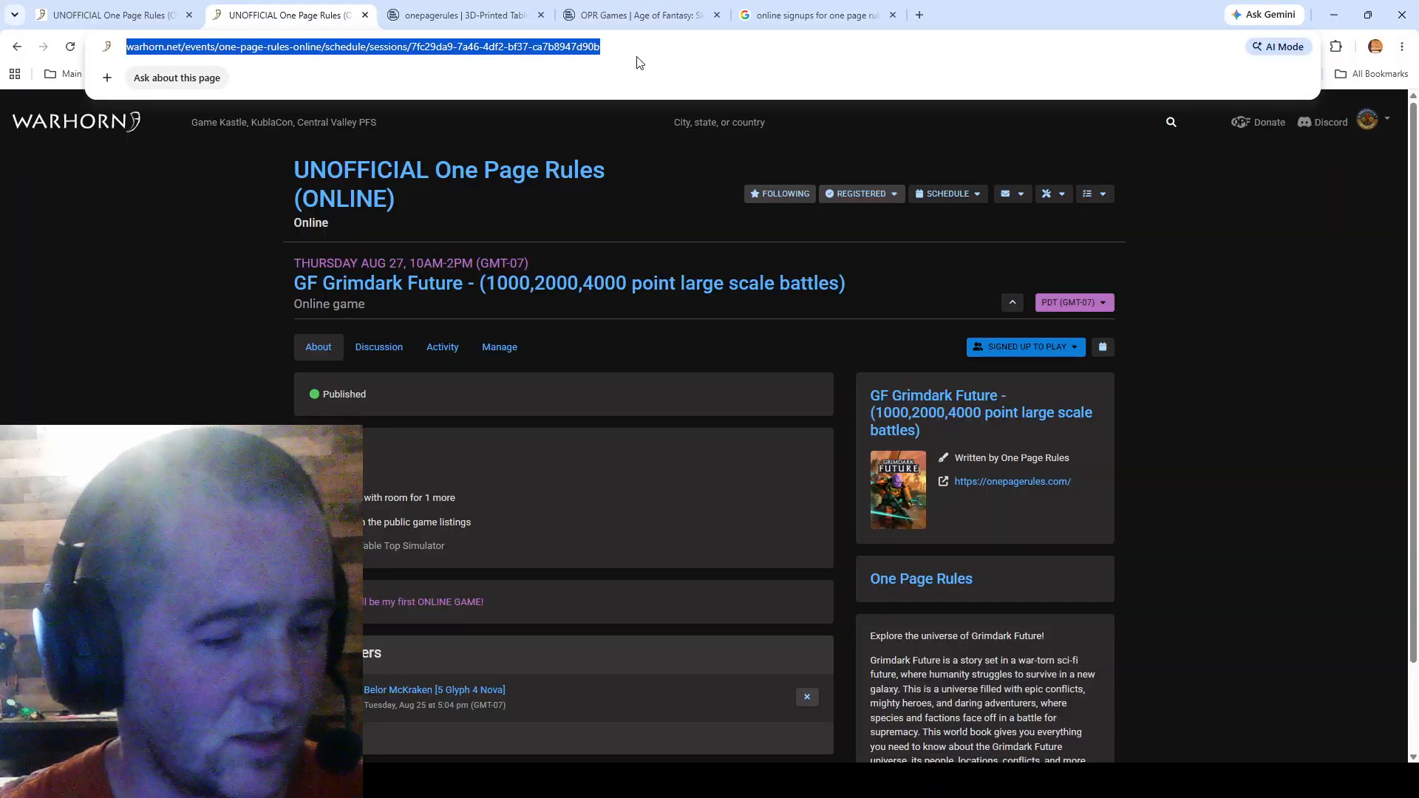
{"action": "left_click", "coordinate": [212, 365]}
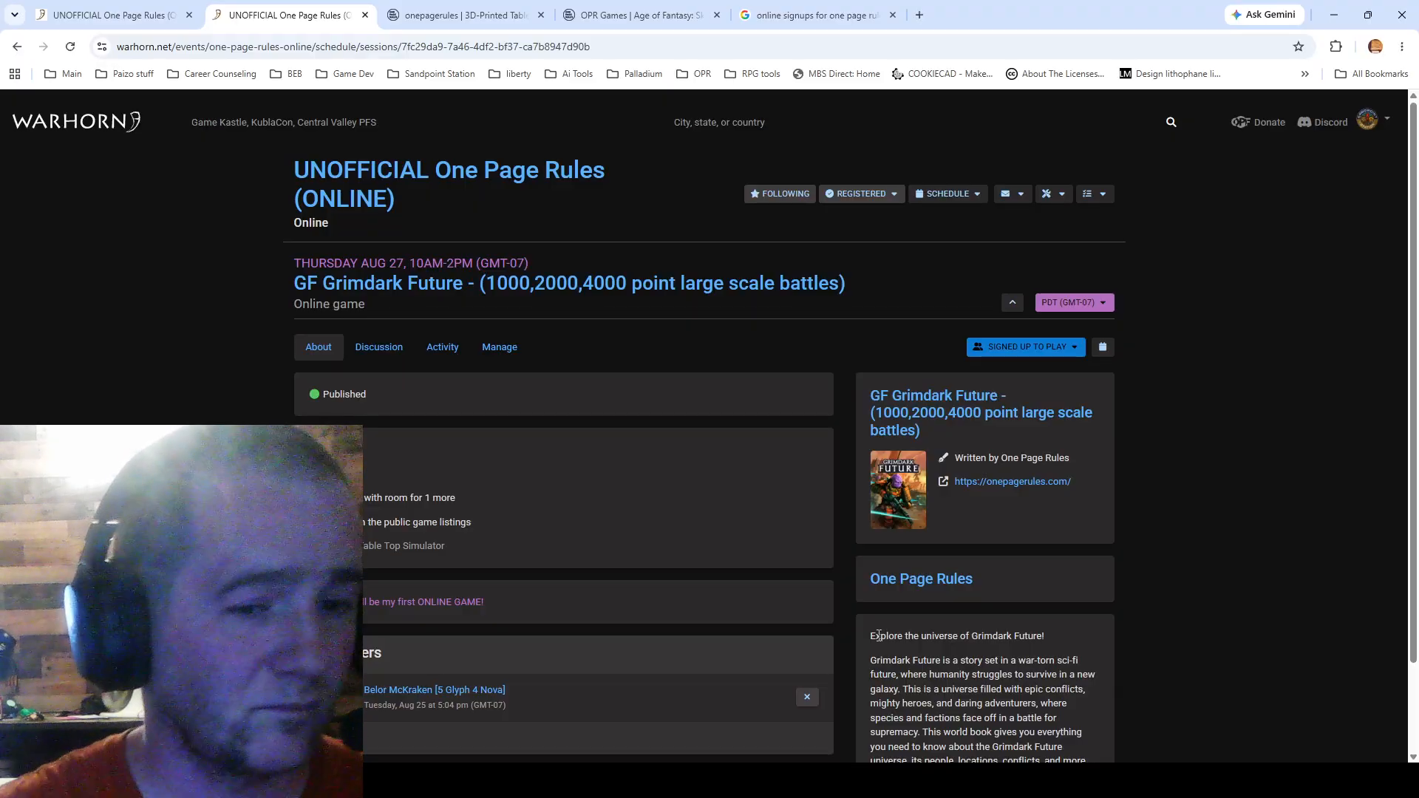
{"action": "scroll", "coordinate": [564, 488], "scroll_direction": "down", "scroll_amount": 1}
{"action": "scroll", "coordinate": [567, 491], "scroll_direction": "up", "scroll_amount": 1}
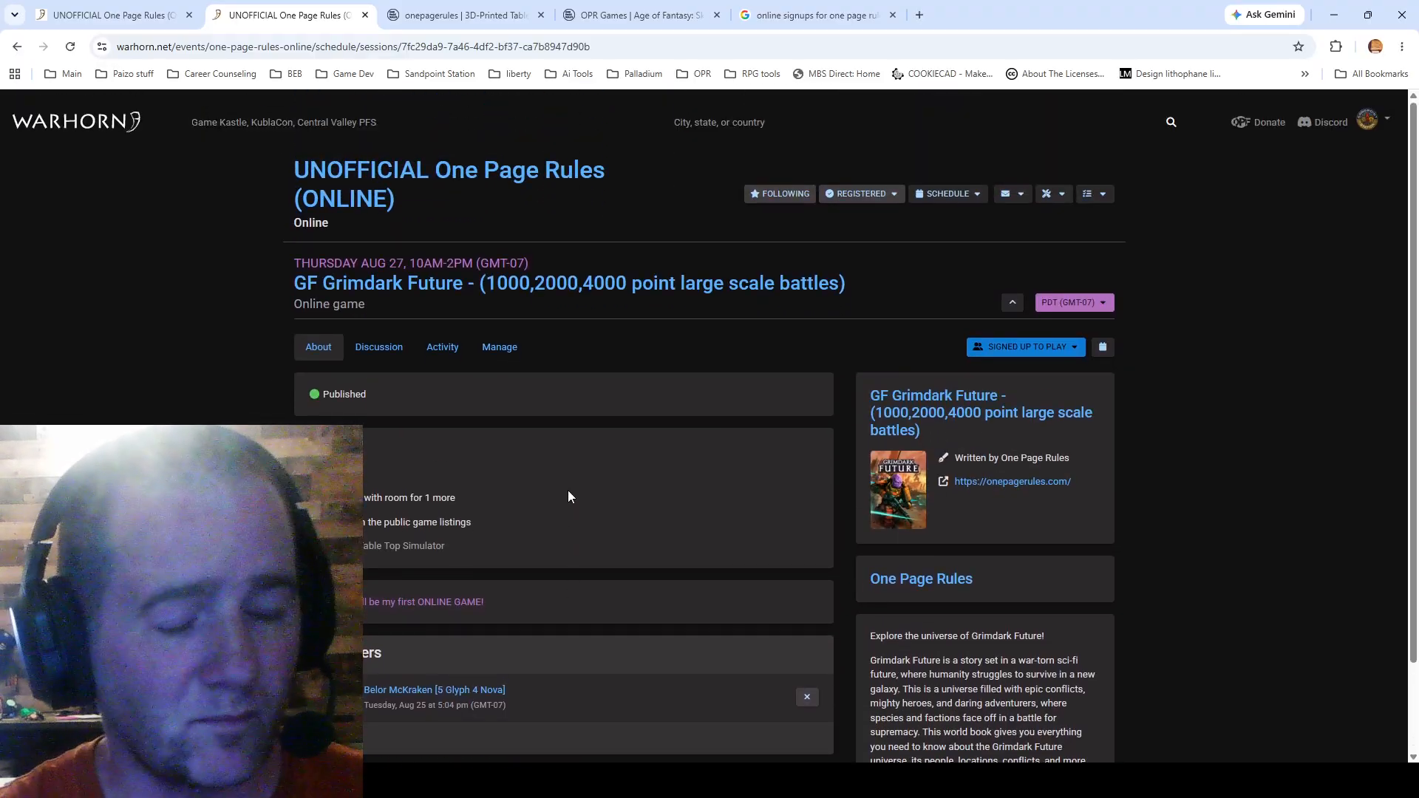
{"action": "scroll", "coordinate": [567, 491], "scroll_direction": "down", "scroll_amount": 1}
{"action": "scroll", "coordinate": [568, 490], "scroll_direction": "up", "scroll_amount": 1}
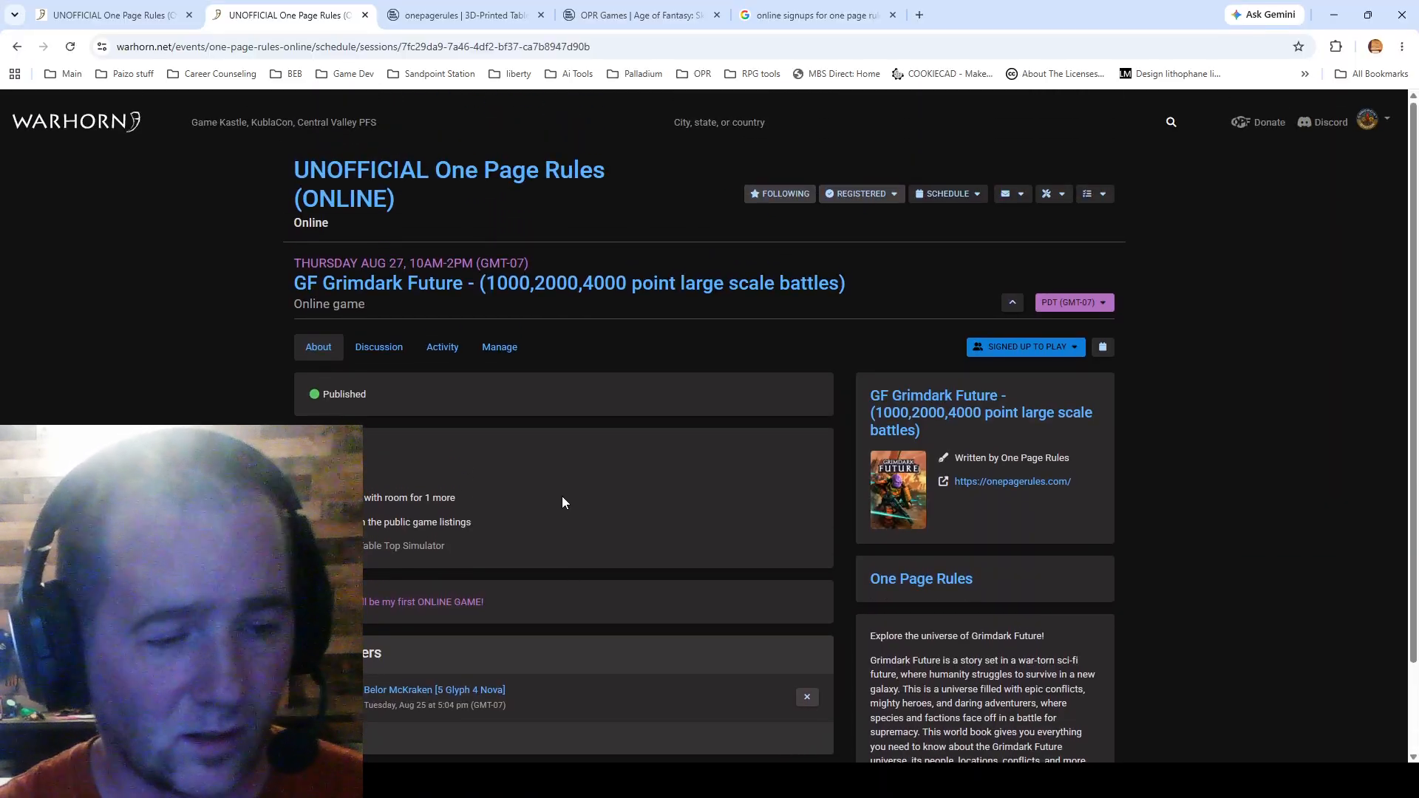
{"action": "scroll", "coordinate": [562, 502], "scroll_direction": "down", "scroll_amount": 1}
{"action": "scroll", "coordinate": [562, 505], "scroll_direction": "up", "scroll_amount": 1}
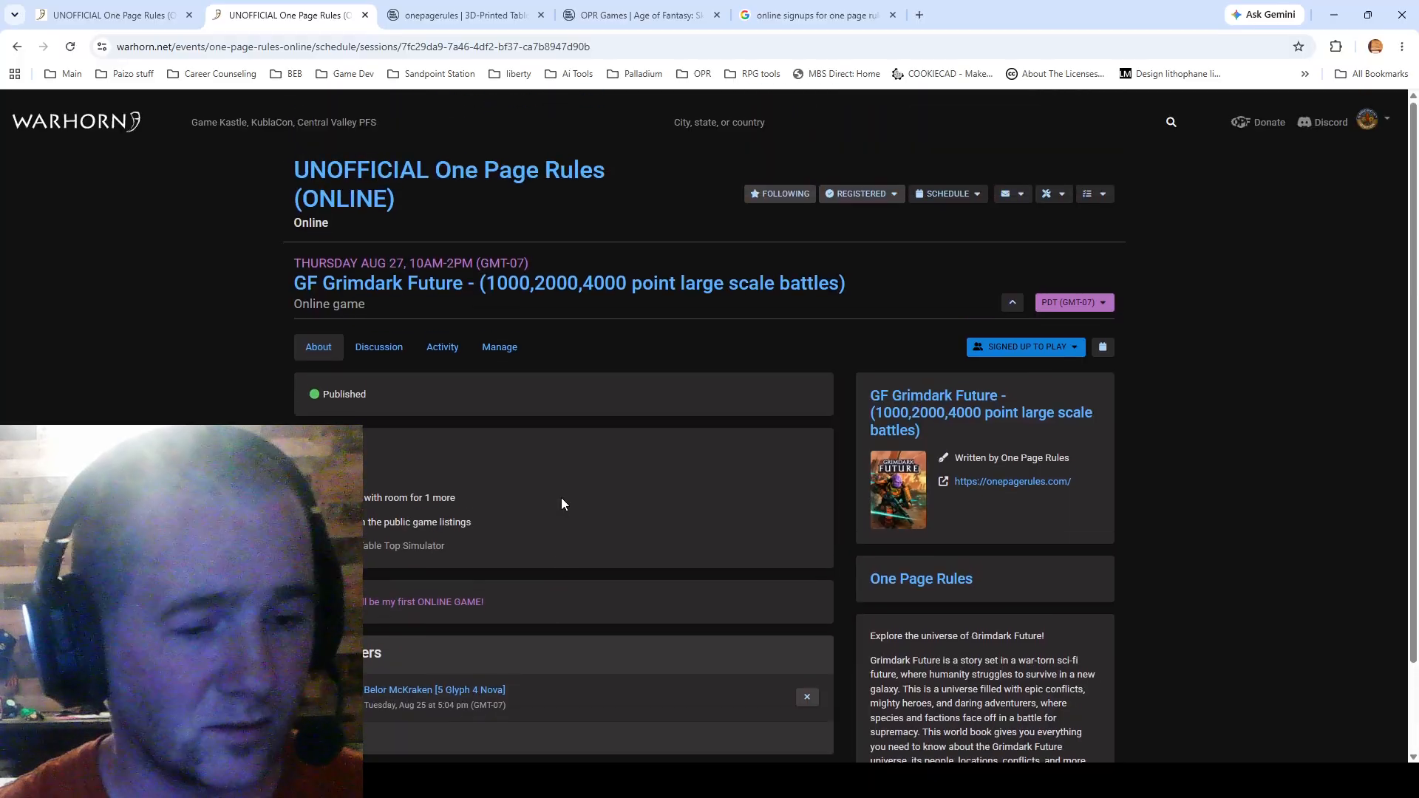
{"action": "scroll", "coordinate": [561, 498], "scroll_direction": "down", "scroll_amount": 1}
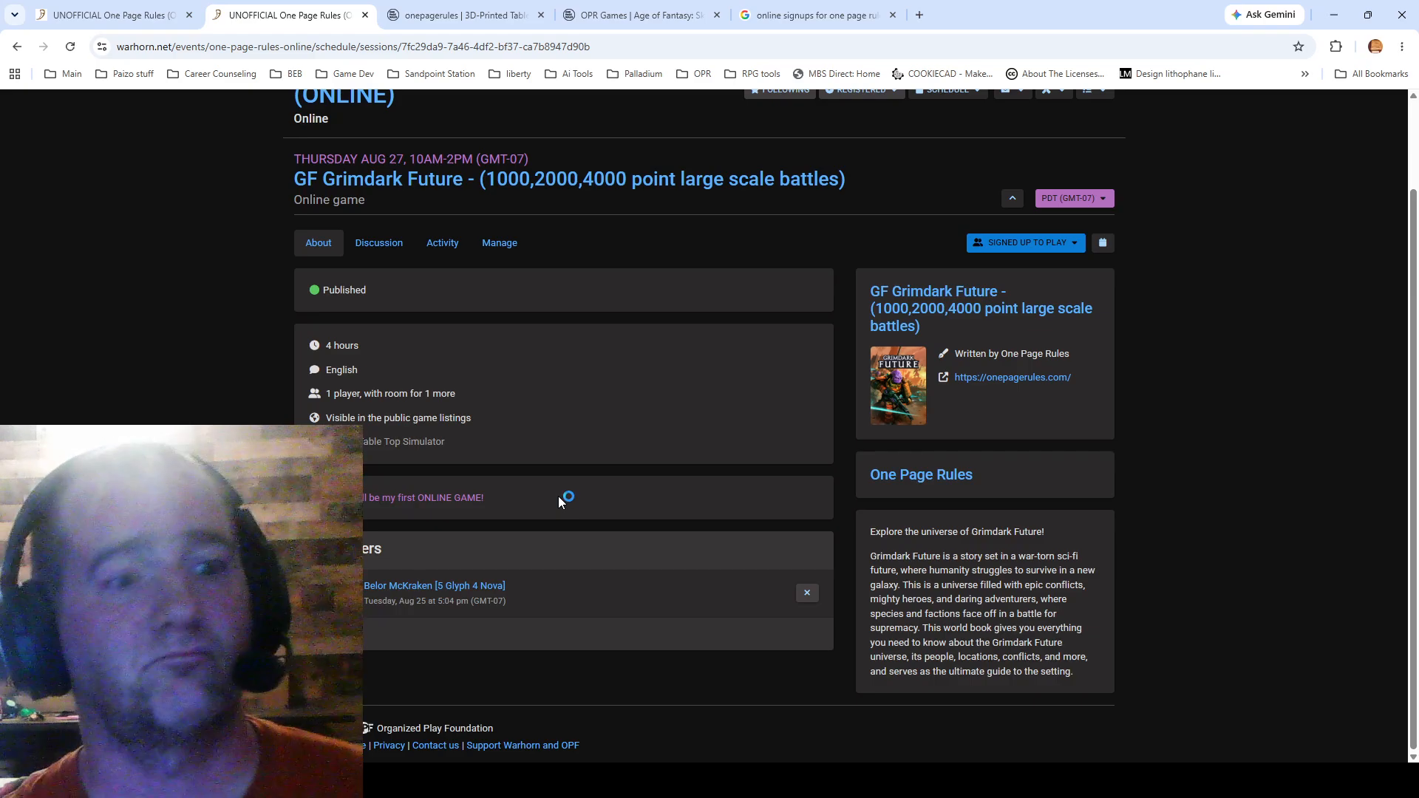
{"action": "scroll", "coordinate": [692, 371], "scroll_direction": "up", "scroll_amount": 2}
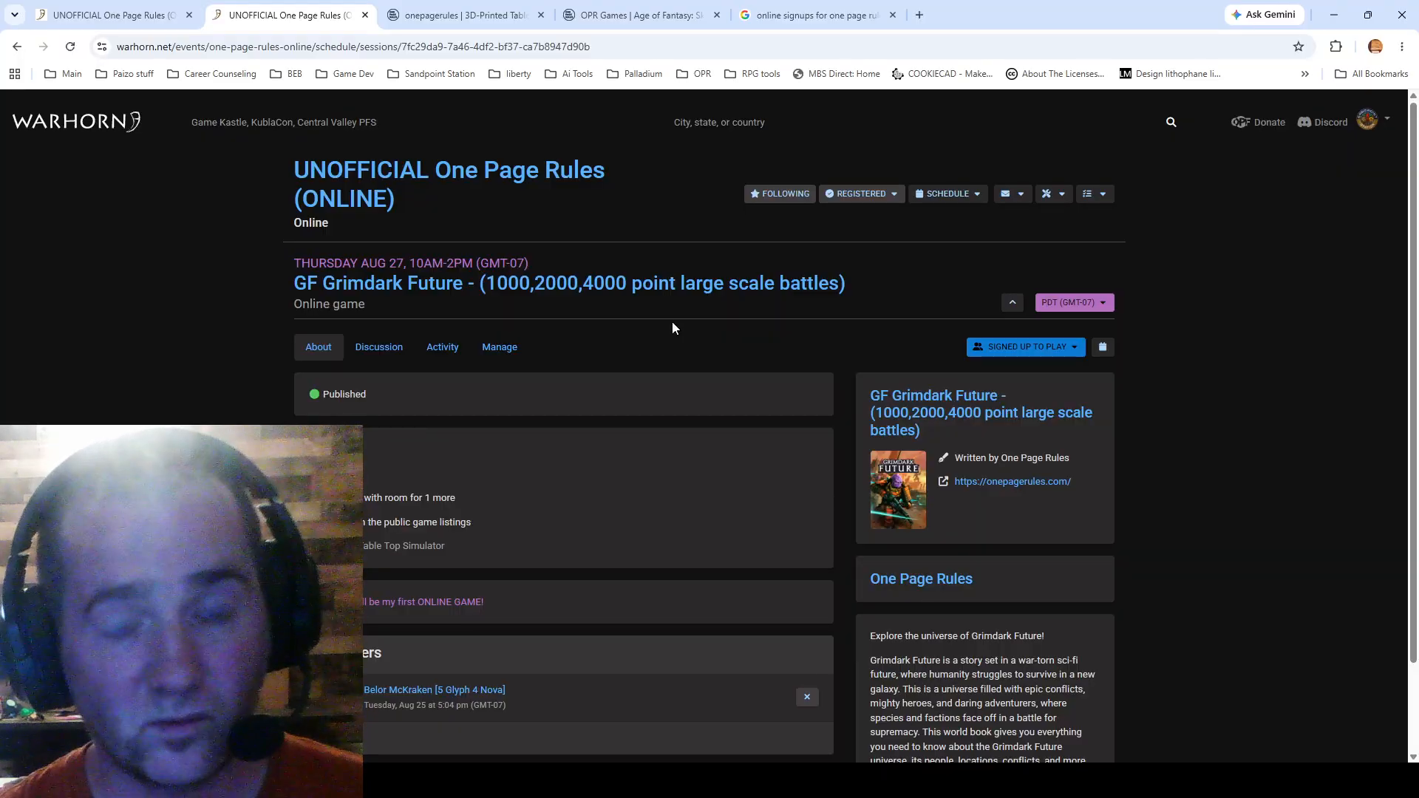
{"action": "scroll", "coordinate": [672, 322], "scroll_direction": "down", "scroll_amount": 2}
{"action": "scroll", "coordinate": [672, 321], "scroll_direction": "up", "scroll_amount": 2}
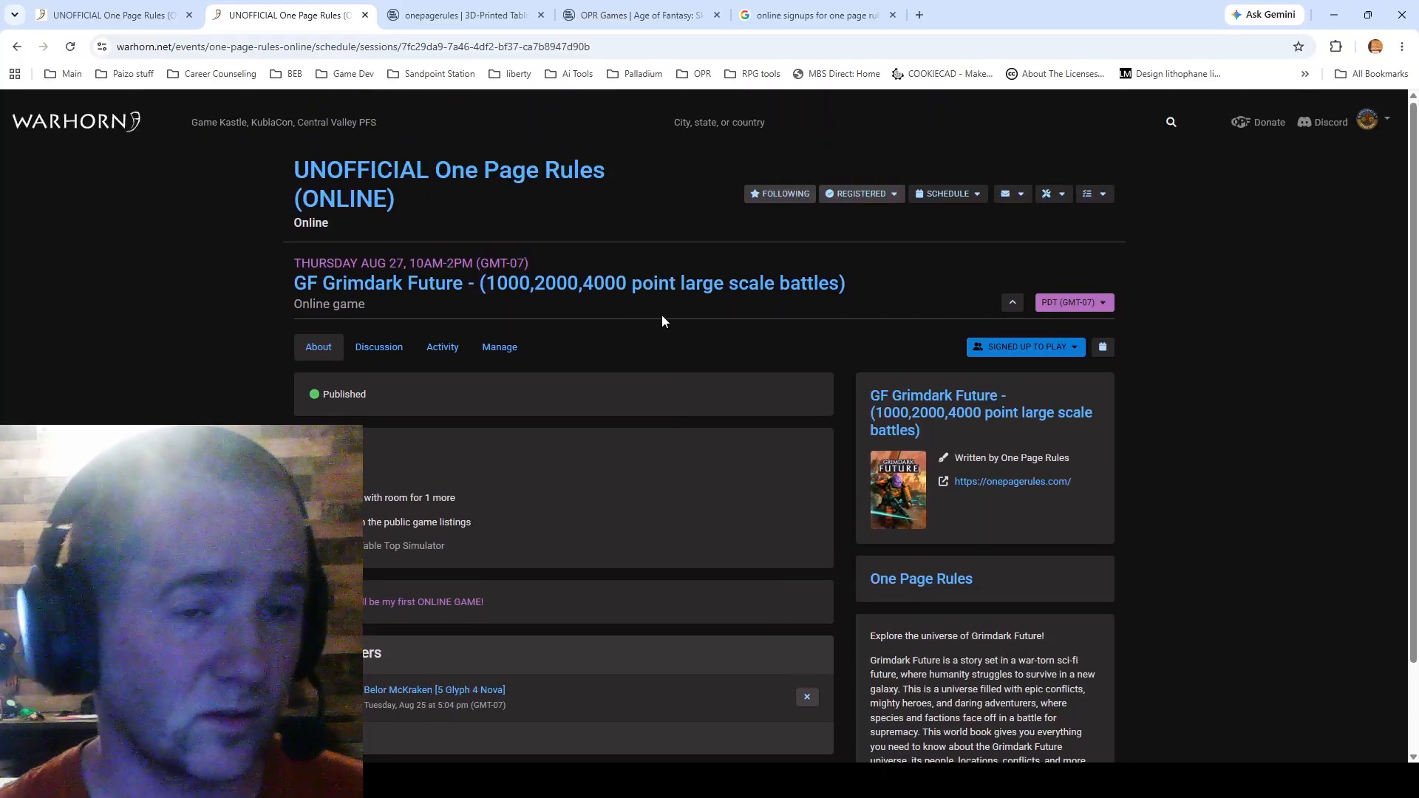